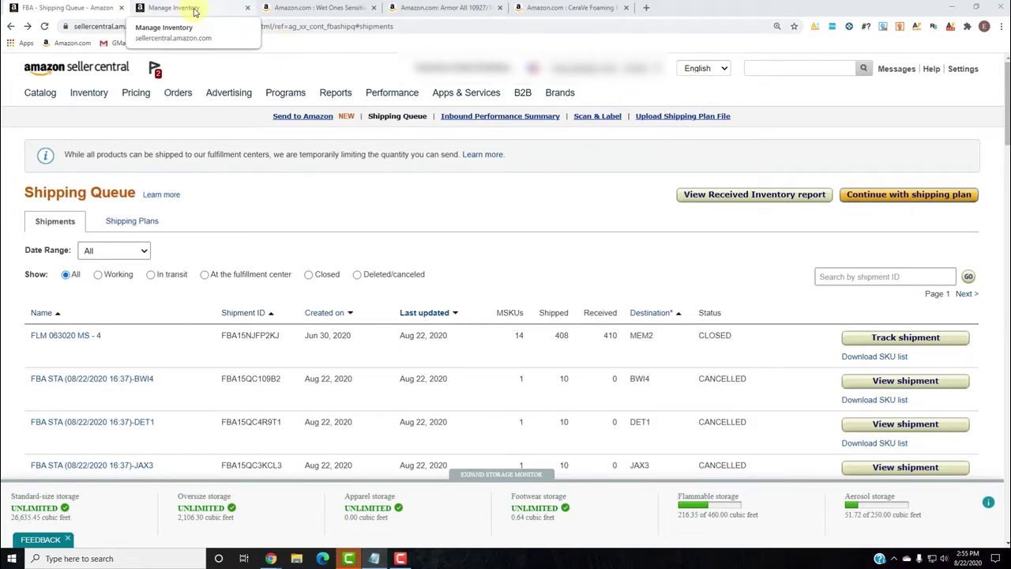
Step: Search the Manage Inventory listings for ASIN B00LIBGMQG
left_click(194, 12)
double_click(181, 198)
left_click(181, 199)
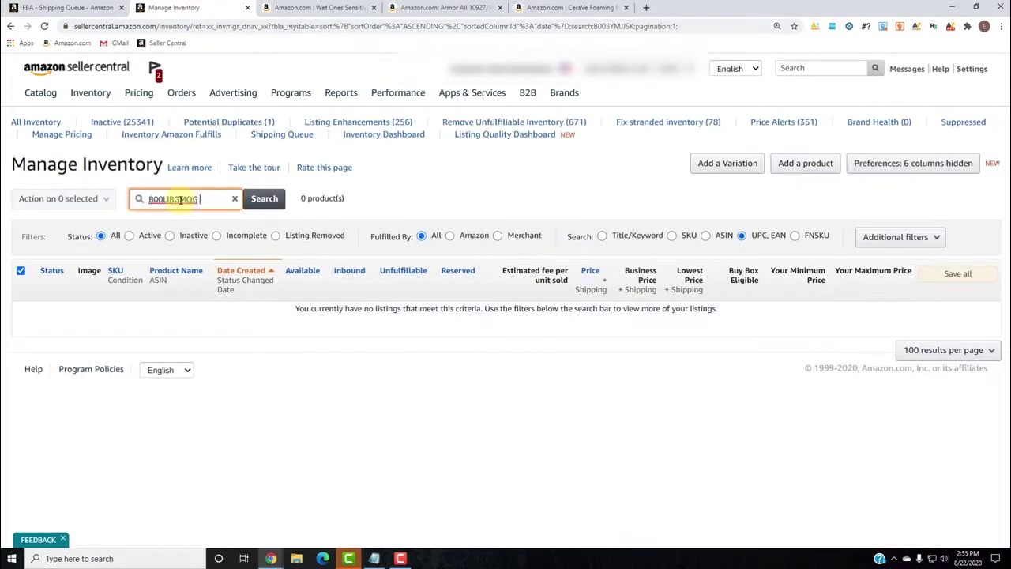
key("Return")
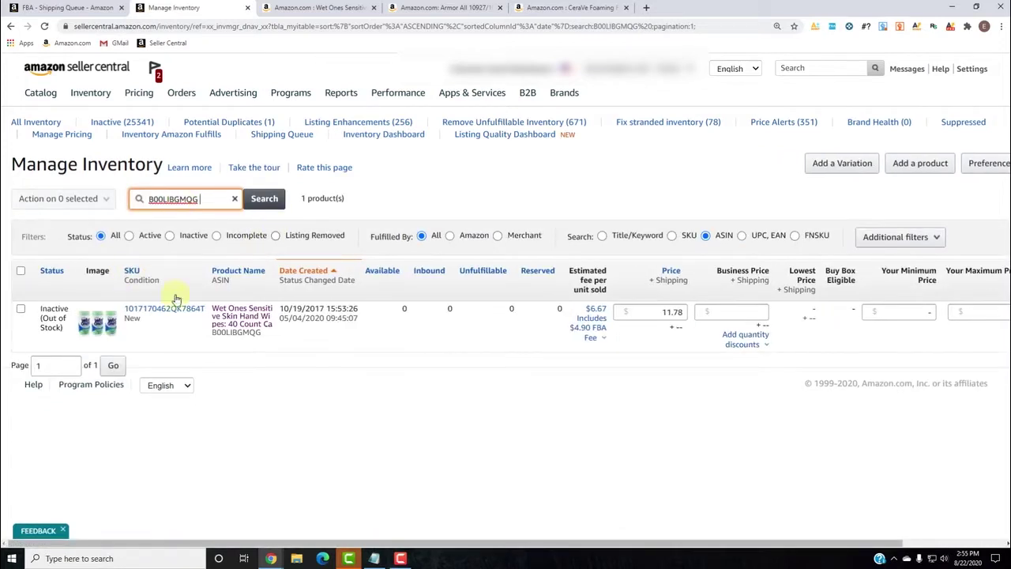
Step: Change the Wet Ones hand wipes listing to Fulfilled by Amazon and proceed to sending inventory
left_click(21, 309)
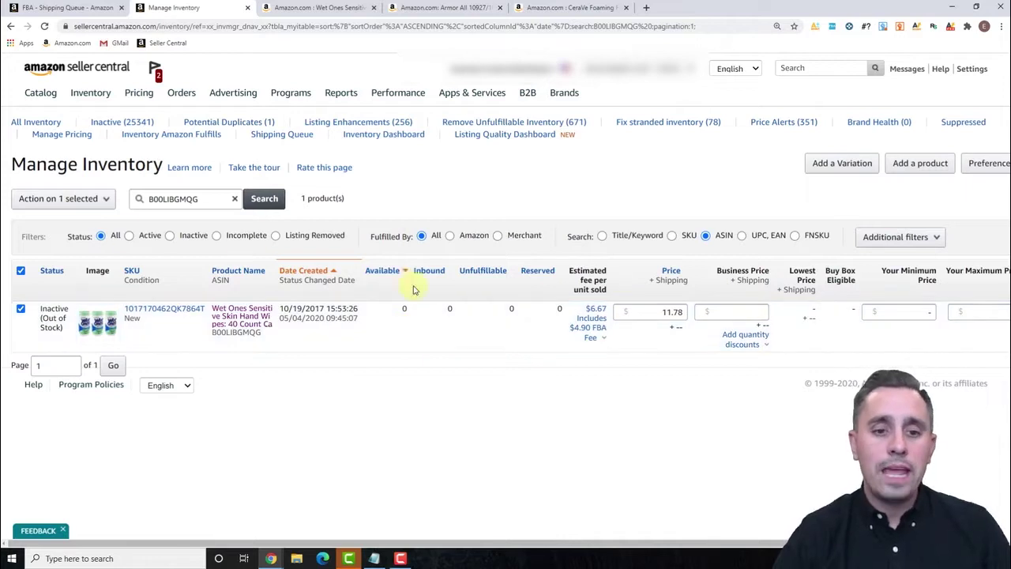
left_click(83, 198)
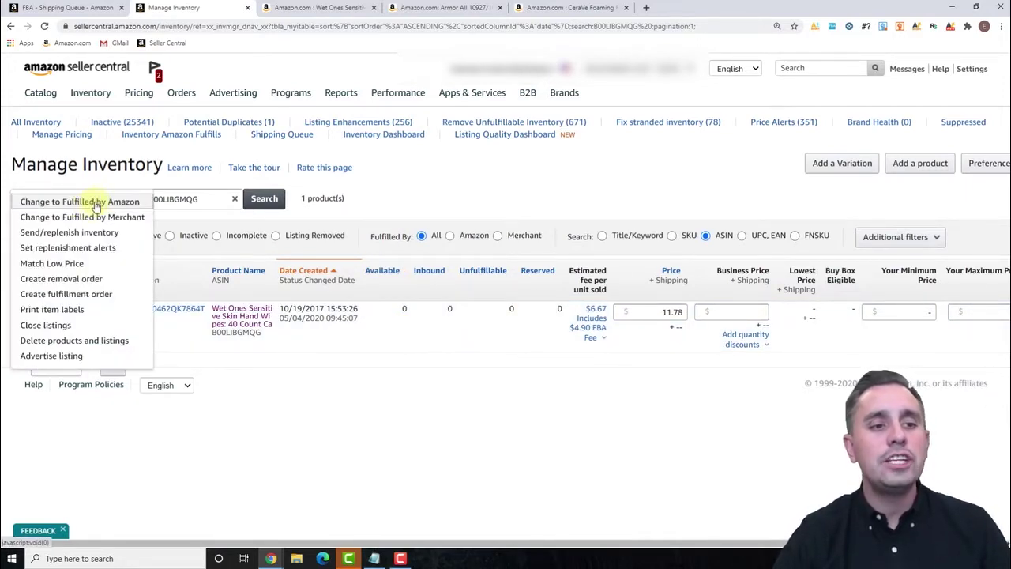
left_click(350, 401)
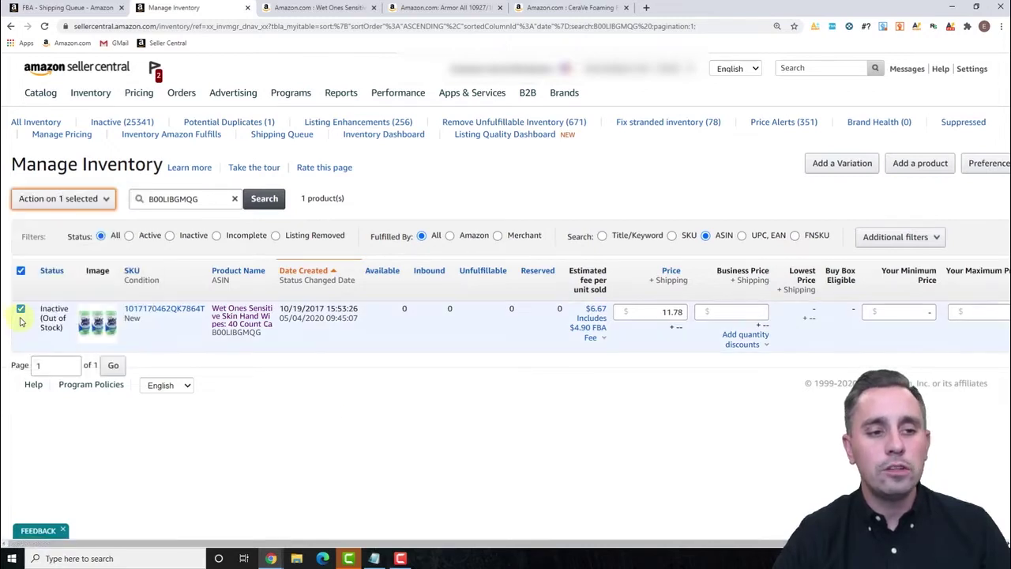
left_click(49, 202)
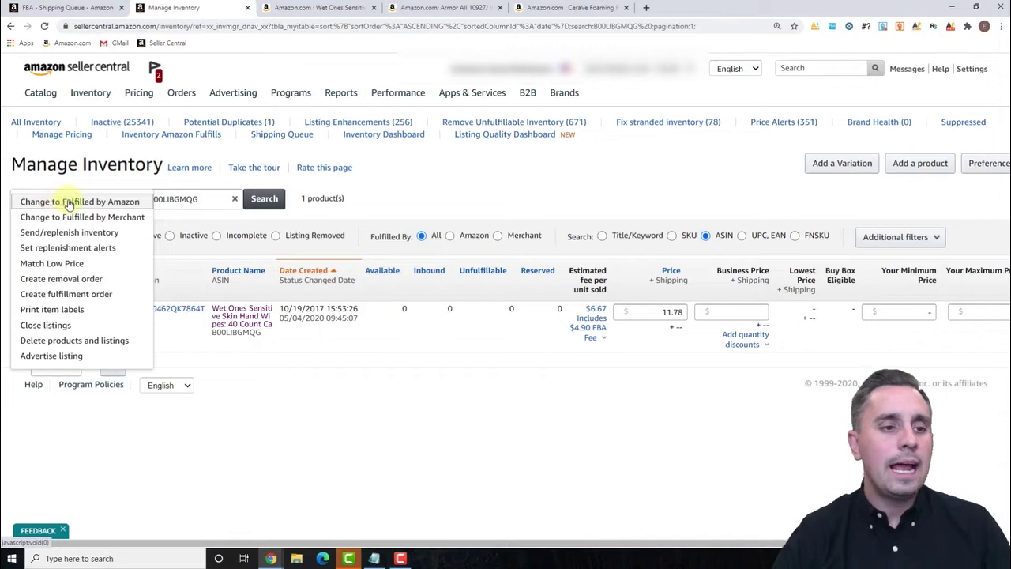
left_click(69, 202)
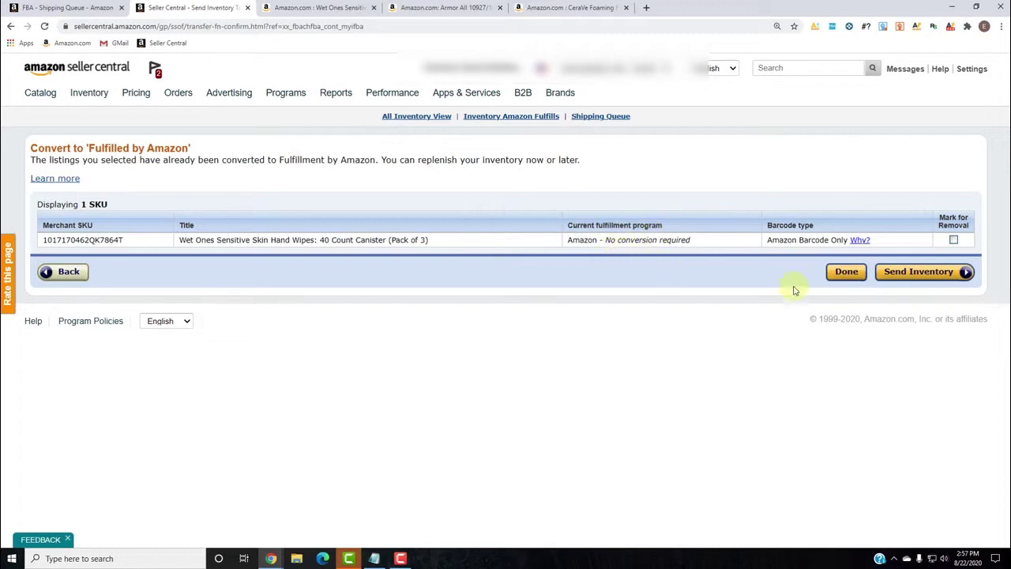
left_click_drag(569, 239, 694, 249)
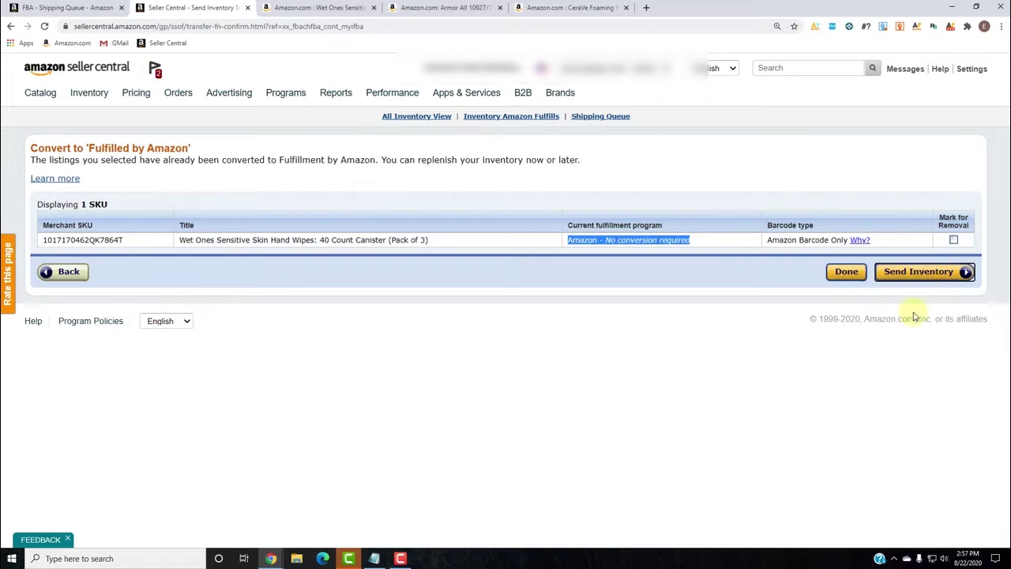
left_click(924, 278)
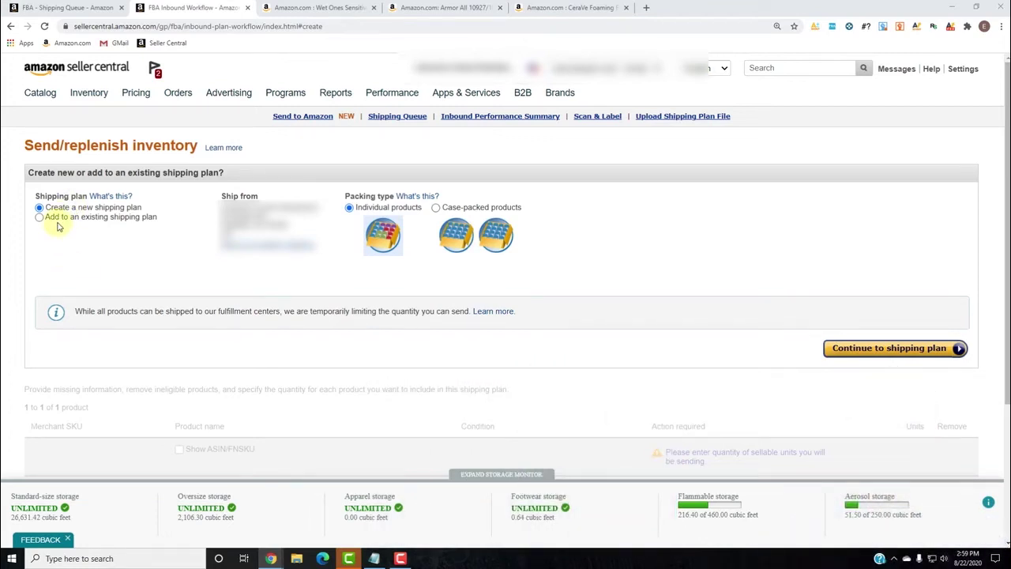
left_click(111, 217)
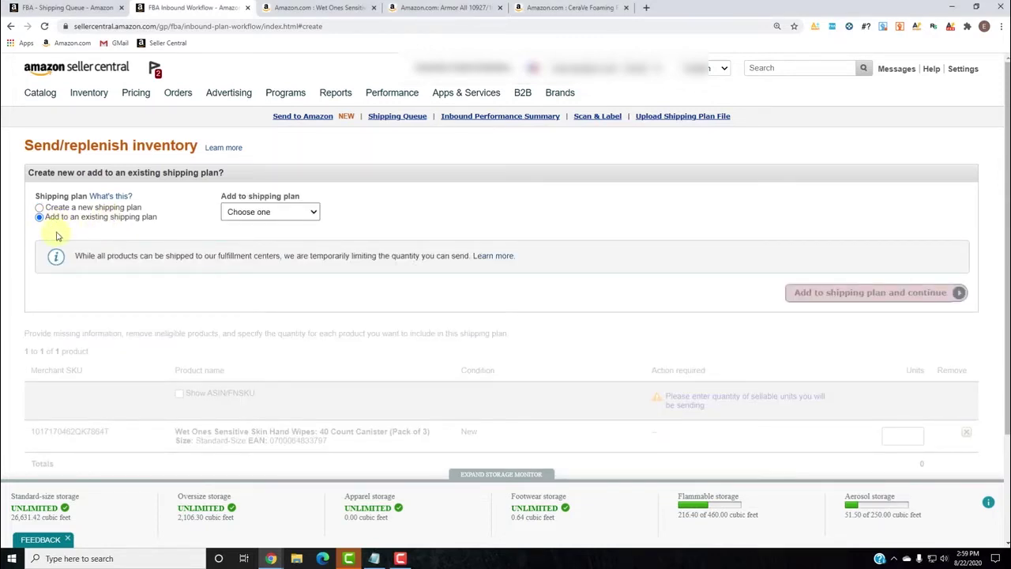
left_click(284, 217)
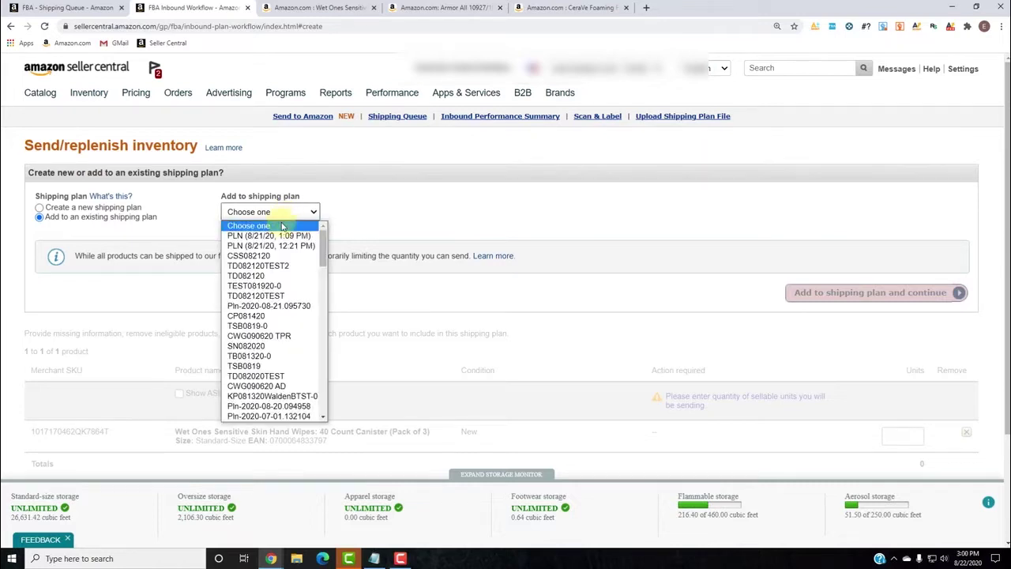
left_click(276, 219)
left_click(278, 210)
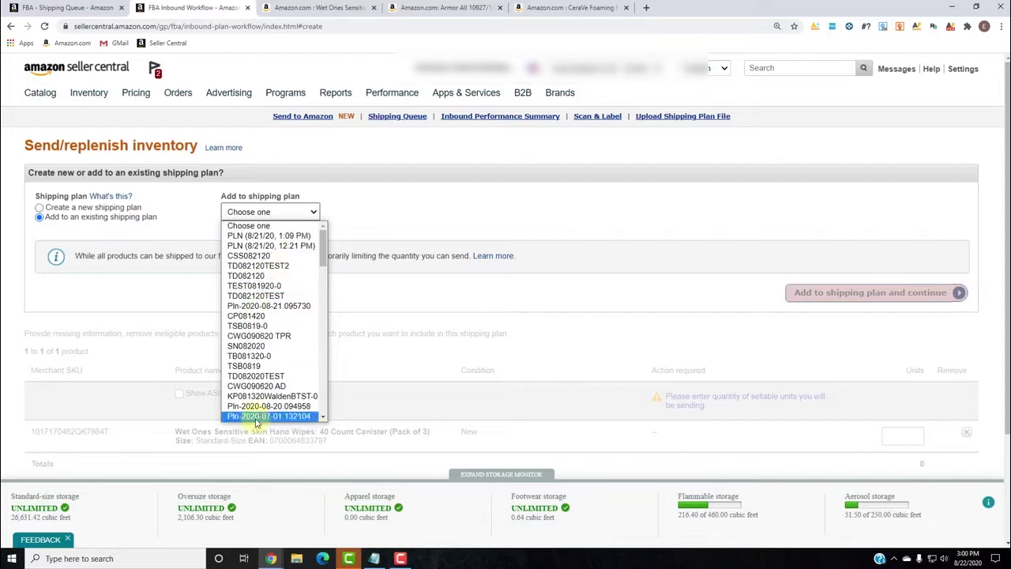
left_click(241, 150)
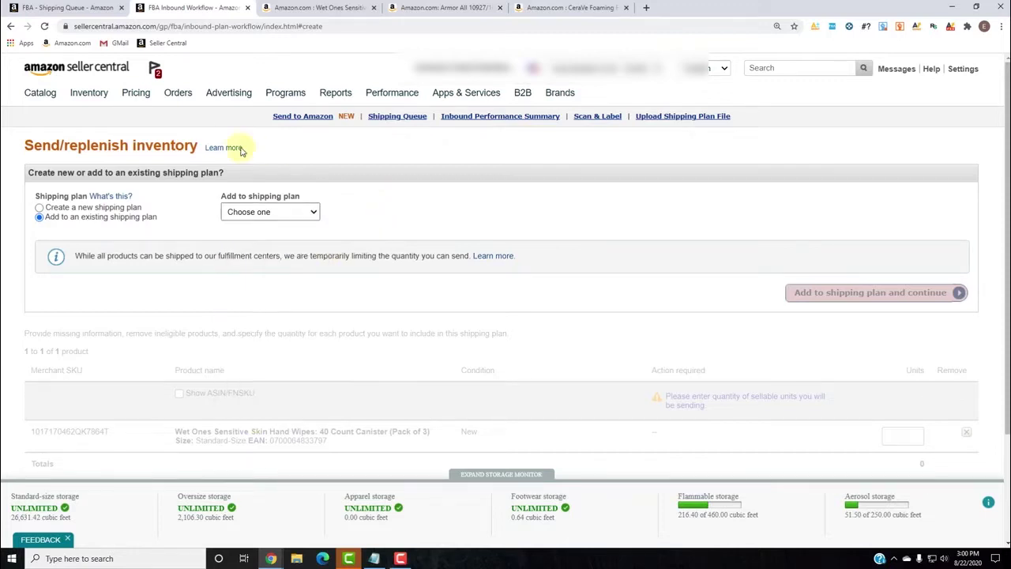
Step: Create a new shipping plan with case-packed products as the packing type and continue to the plan
left_click(97, 209)
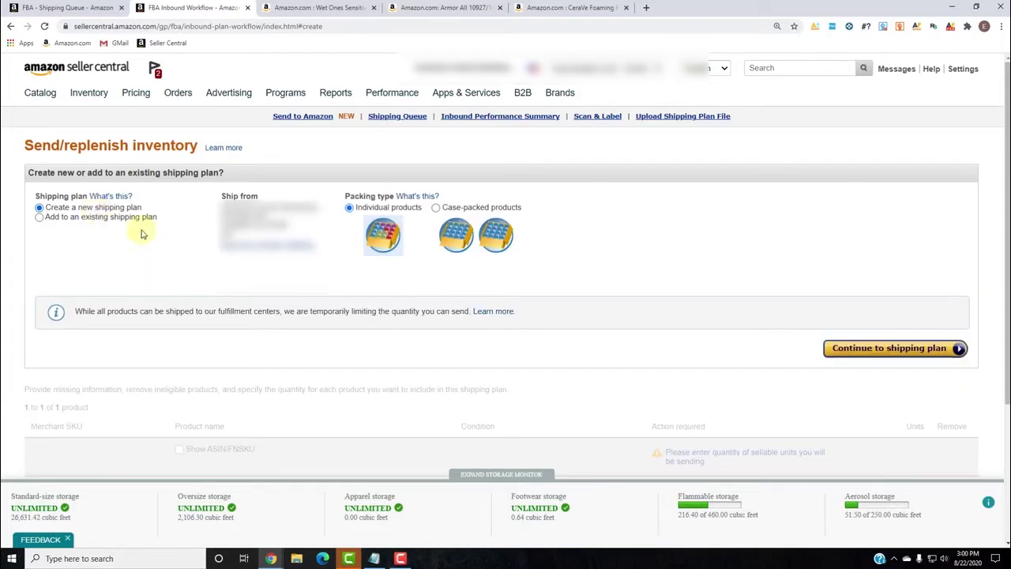
left_click(435, 208)
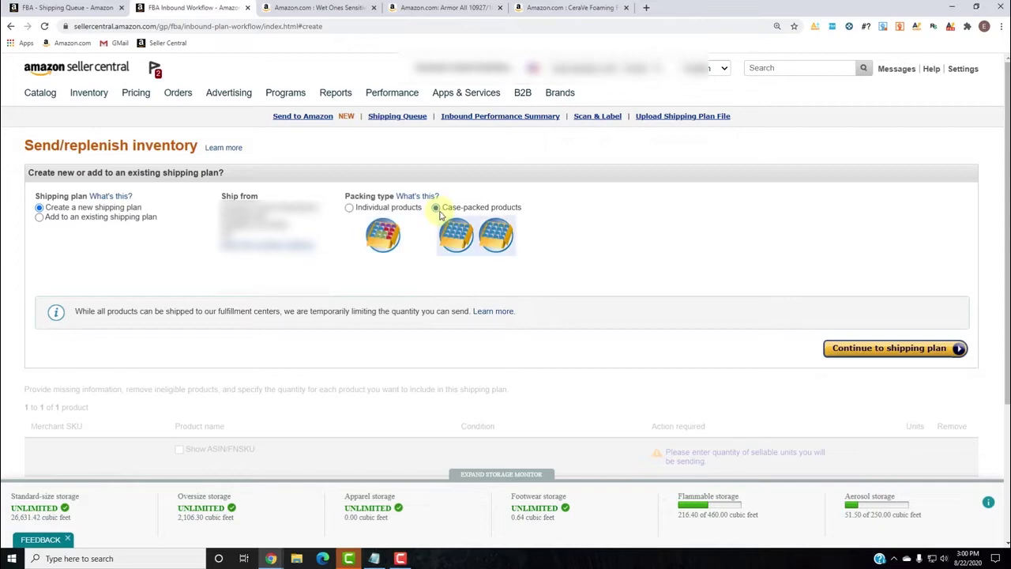
left_click(857, 356)
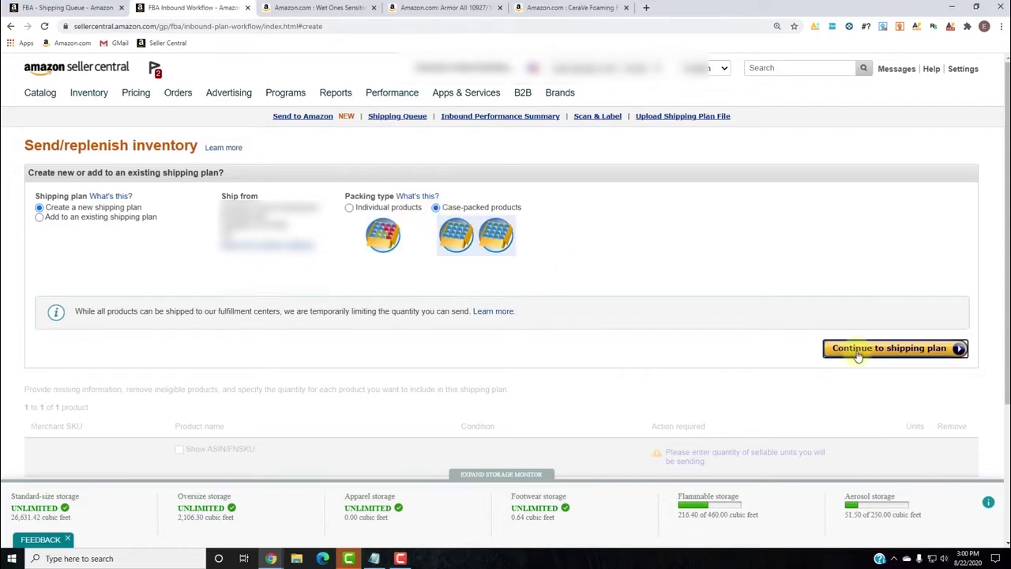
Step: Set the Wet Ones hand wipes quantity to 4 units per case and 25 cases
scroll(632, 268, "down", 1)
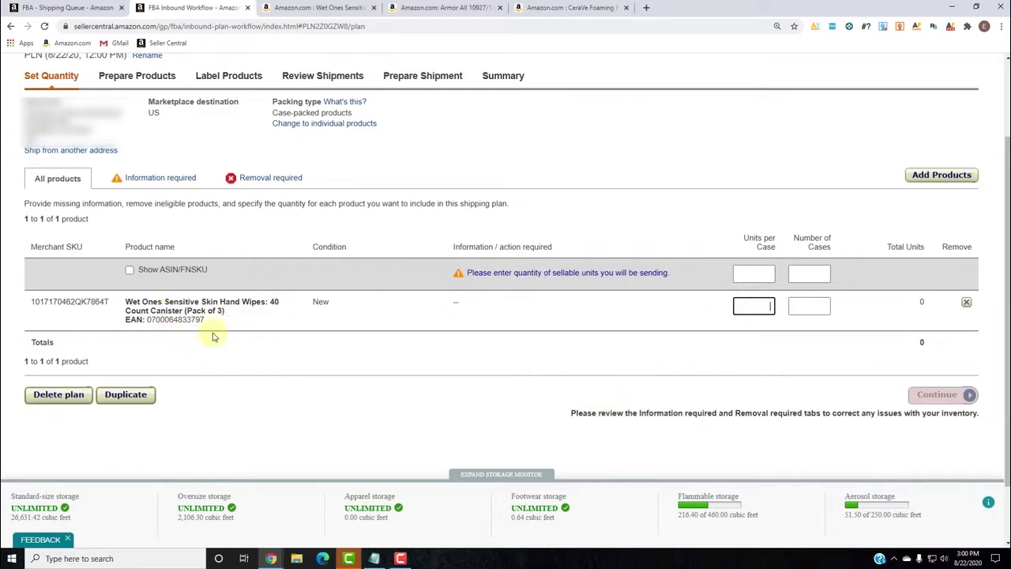
triple_click(503, 545)
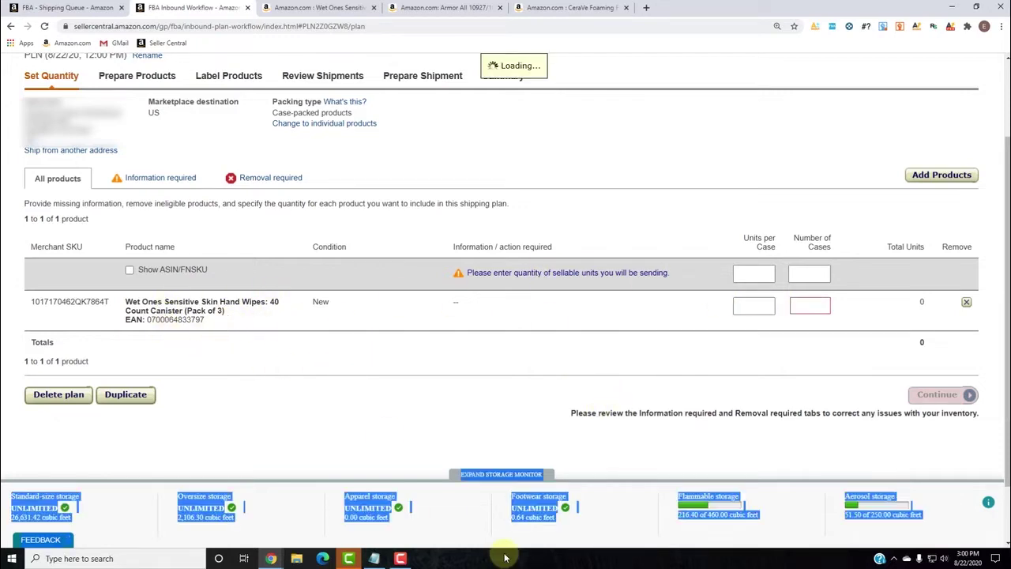
left_click(531, 405)
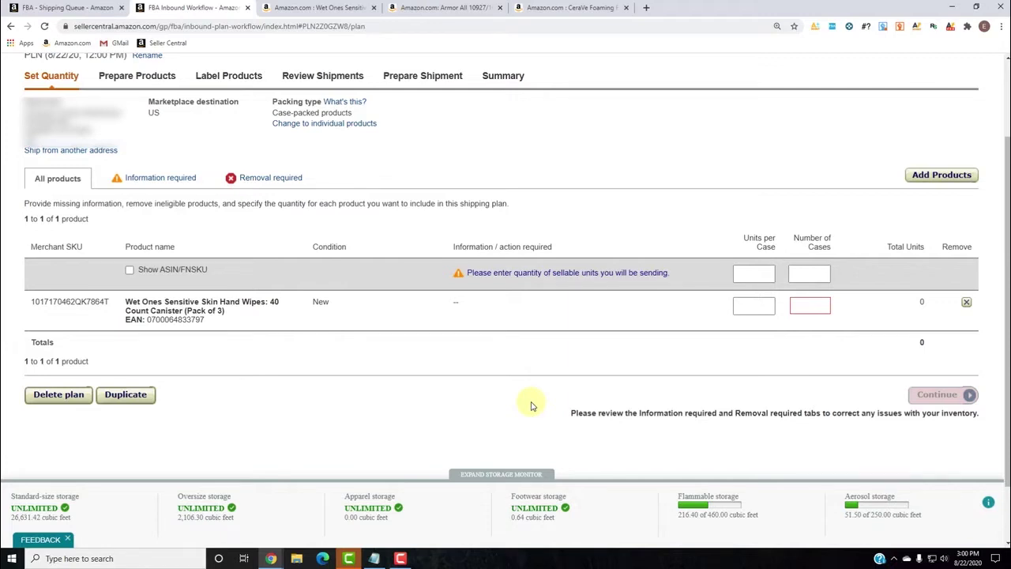
left_click(754, 310)
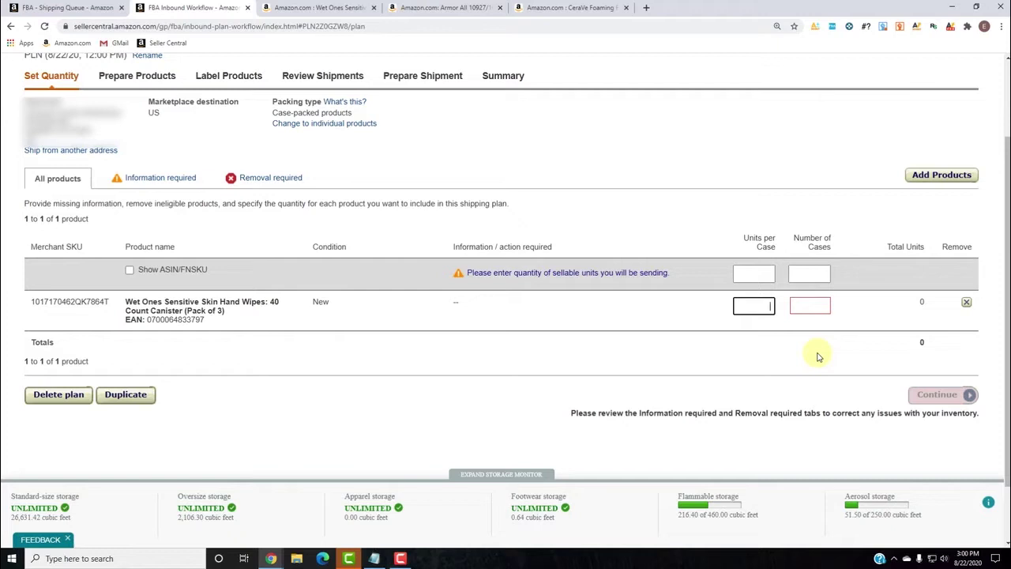
type("4")
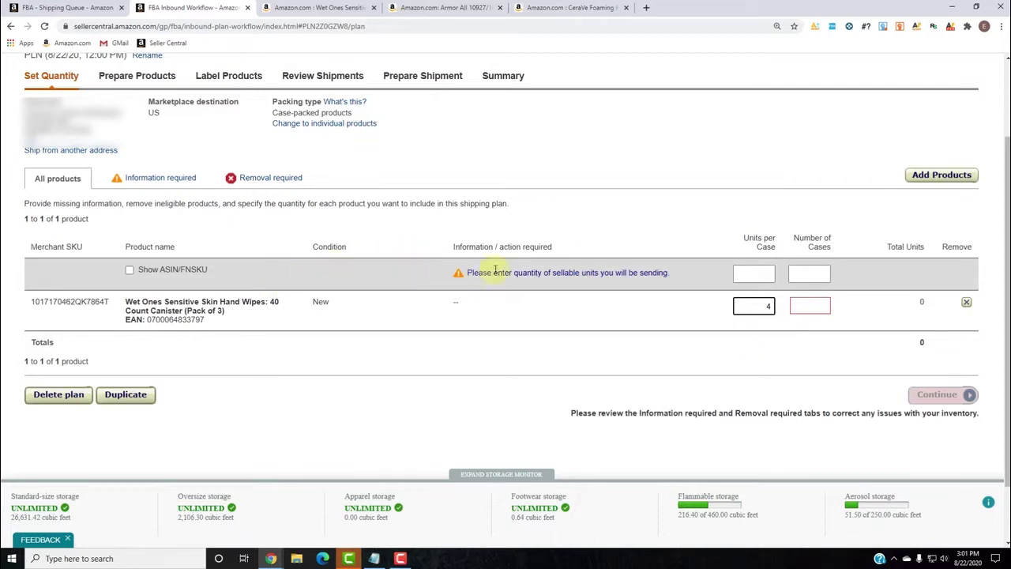
left_click(814, 313)
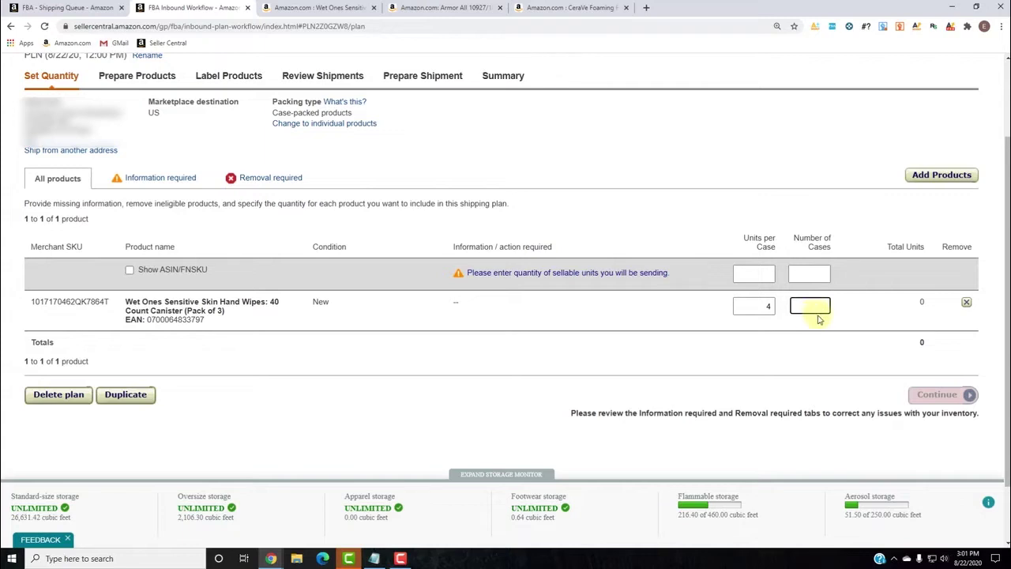
type("25")
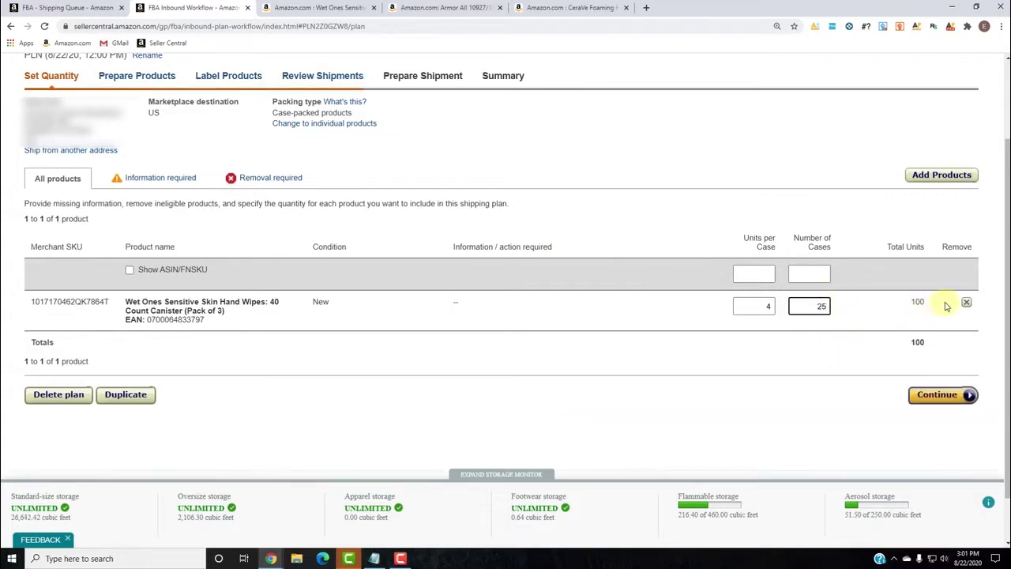
left_click(837, 369)
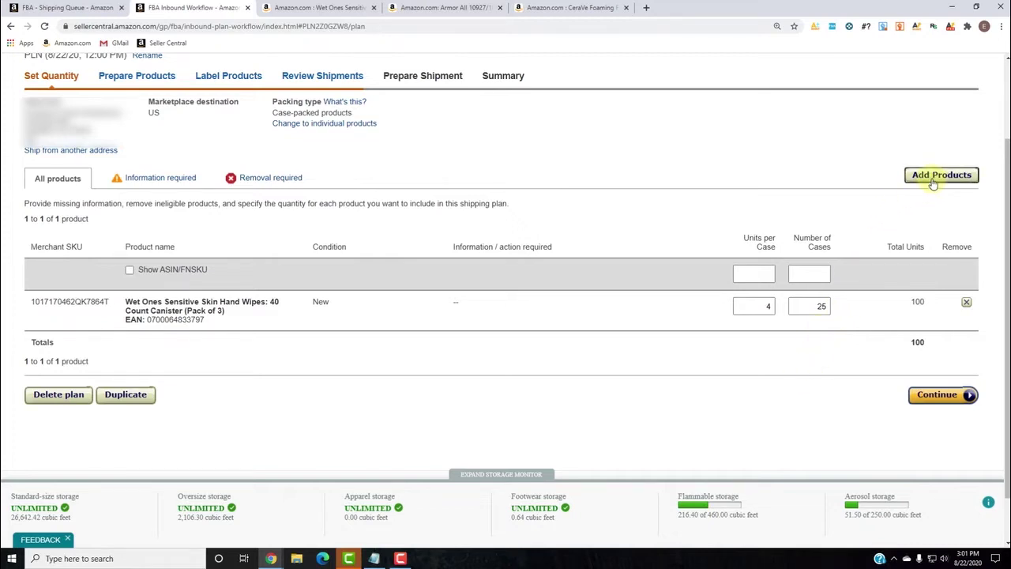
Step: Open the product picker for the shipping plan and search the inventory for ASIN B014RGFZVQ
left_click(939, 175)
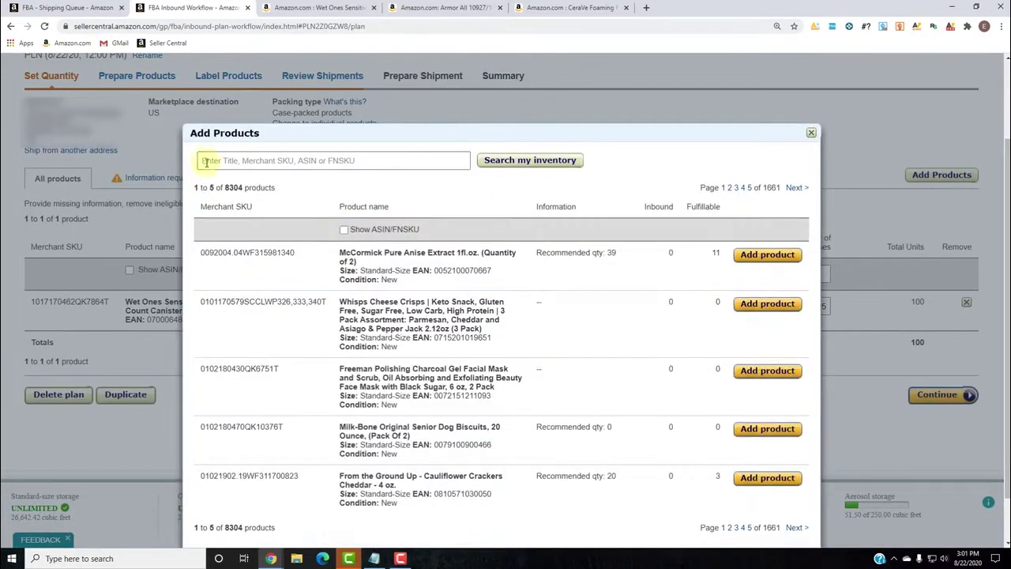
left_click(284, 161)
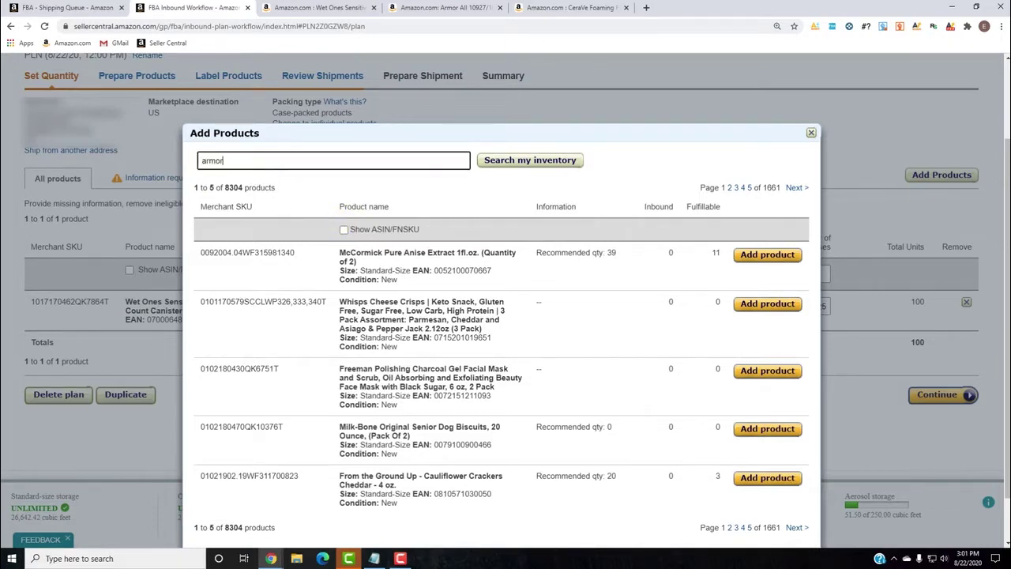
key("alt+Tab")
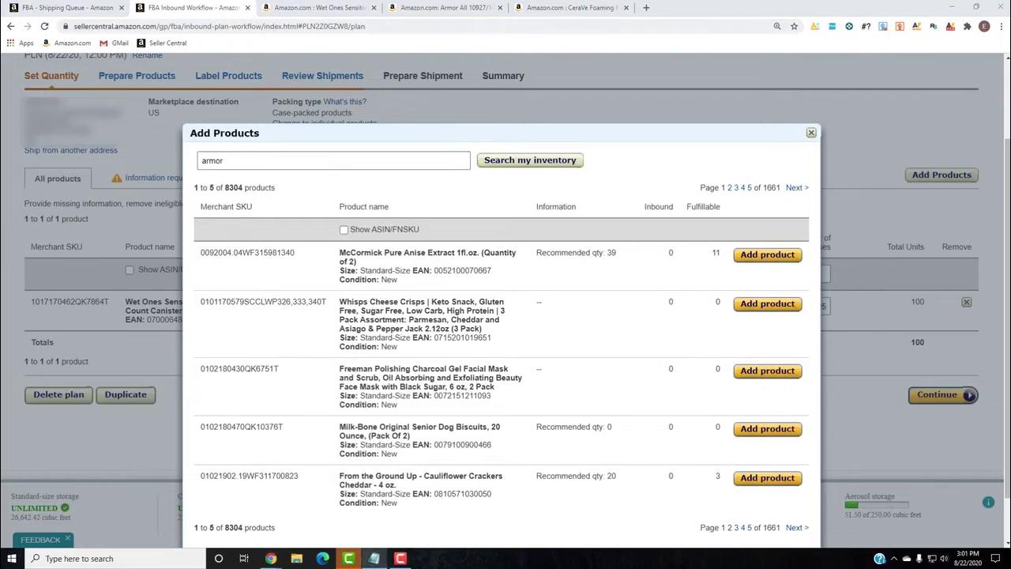
left_click(245, 159)
key("ctrl+a")
type("B014RGFZVQ")
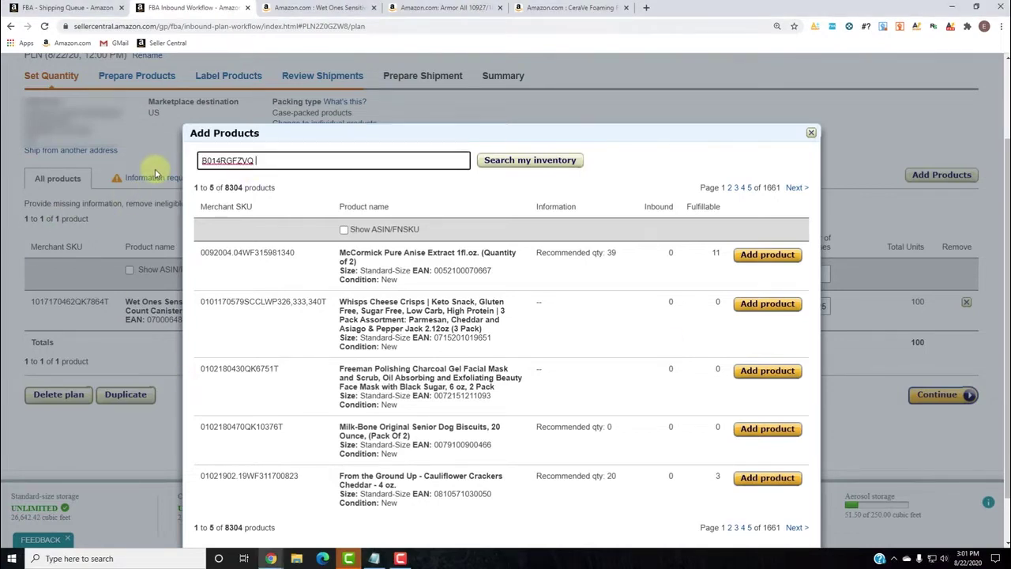
key("Return")
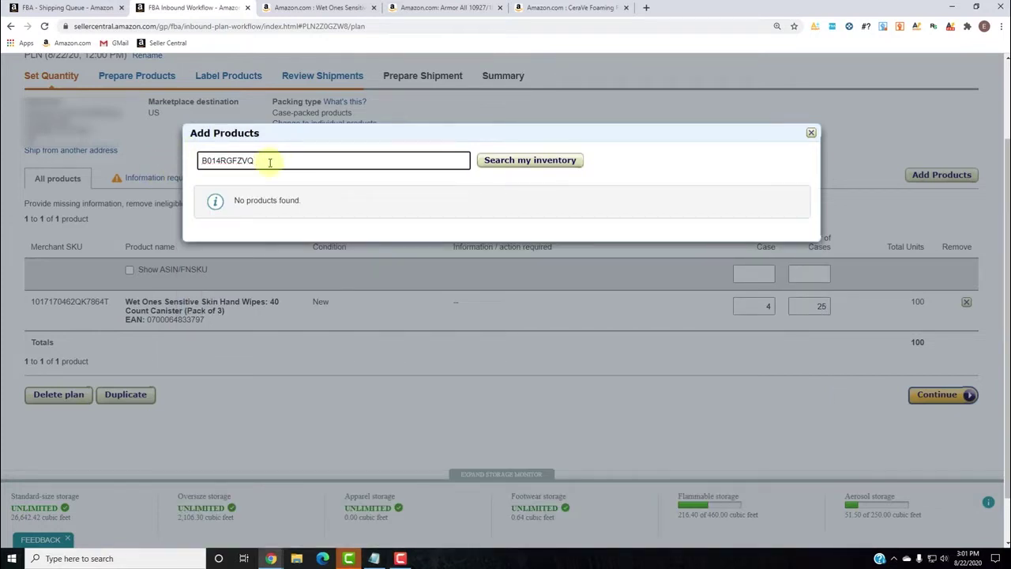
left_click(506, 164)
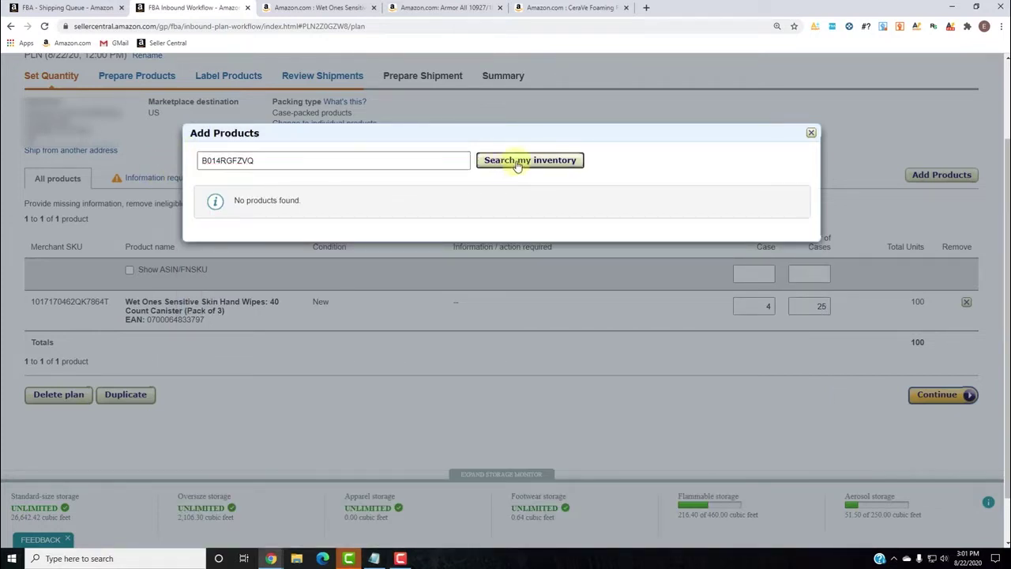
Step: Search the inventory for "armor all", check the ASIN/FNSKU of the Multipurpose Cleaning Wipes, and close the product picker without adding anything
double_click(211, 159)
key("ctrl+c")
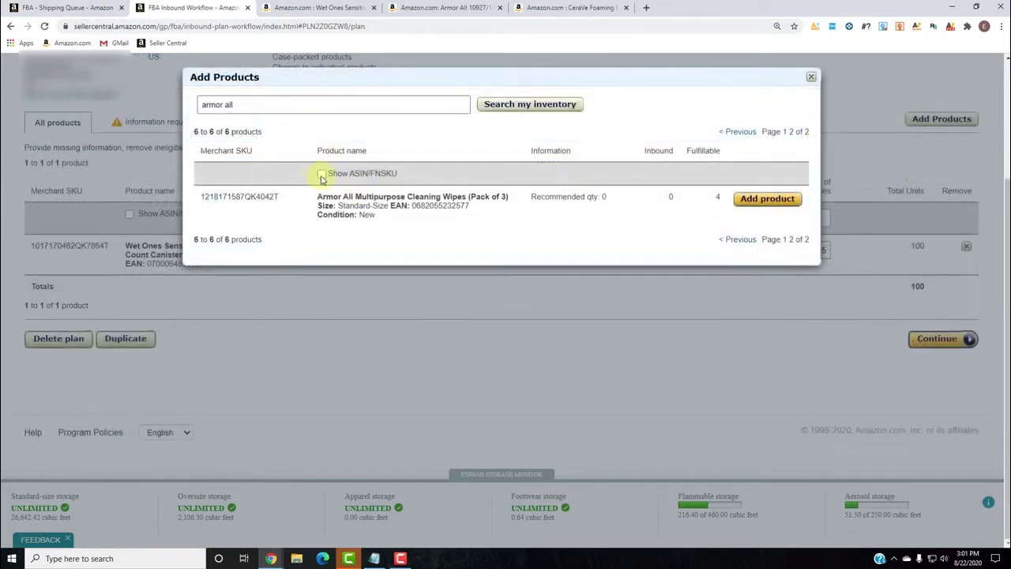
left_click(321, 175)
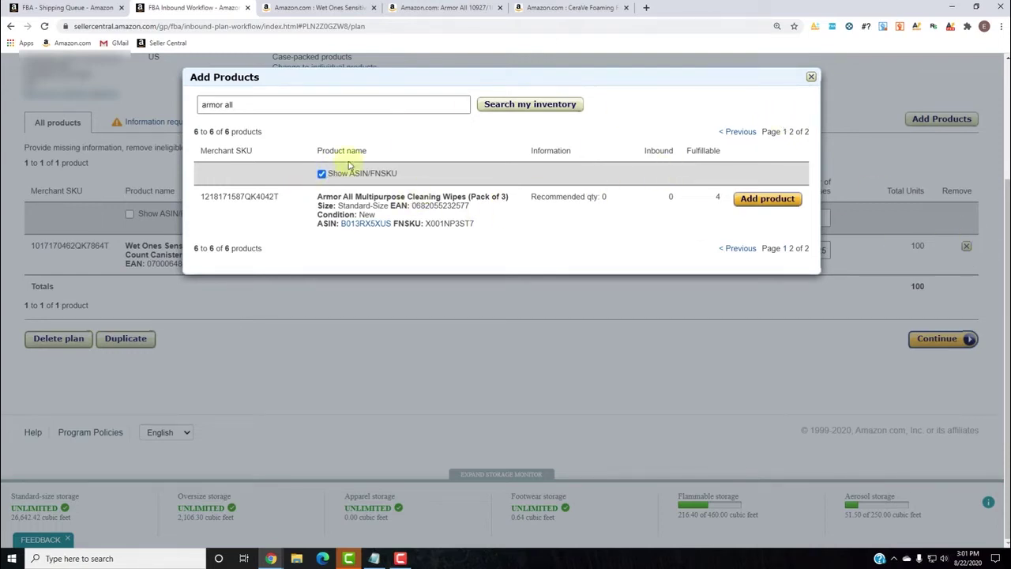
left_click(321, 172)
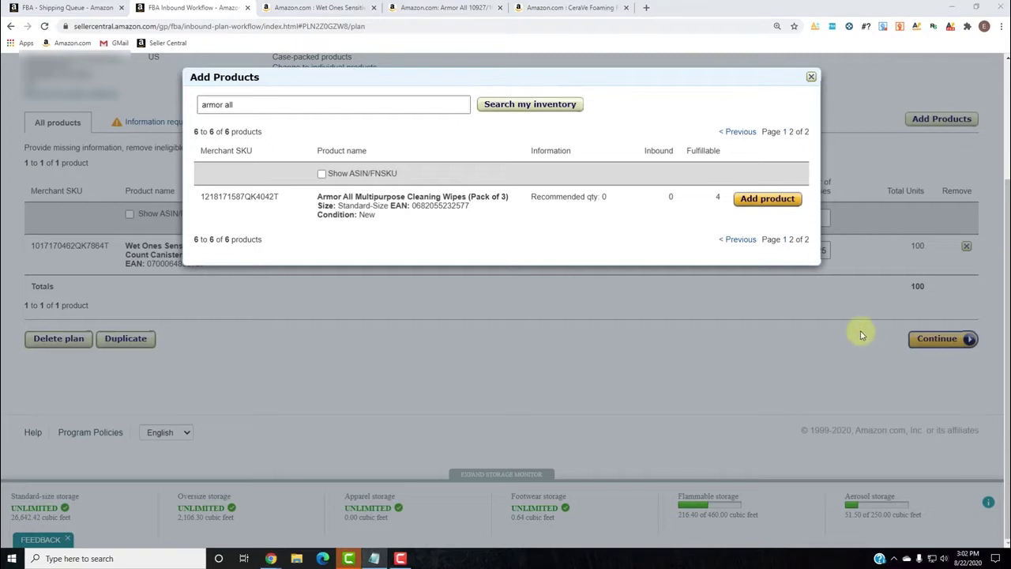
left_click(811, 79)
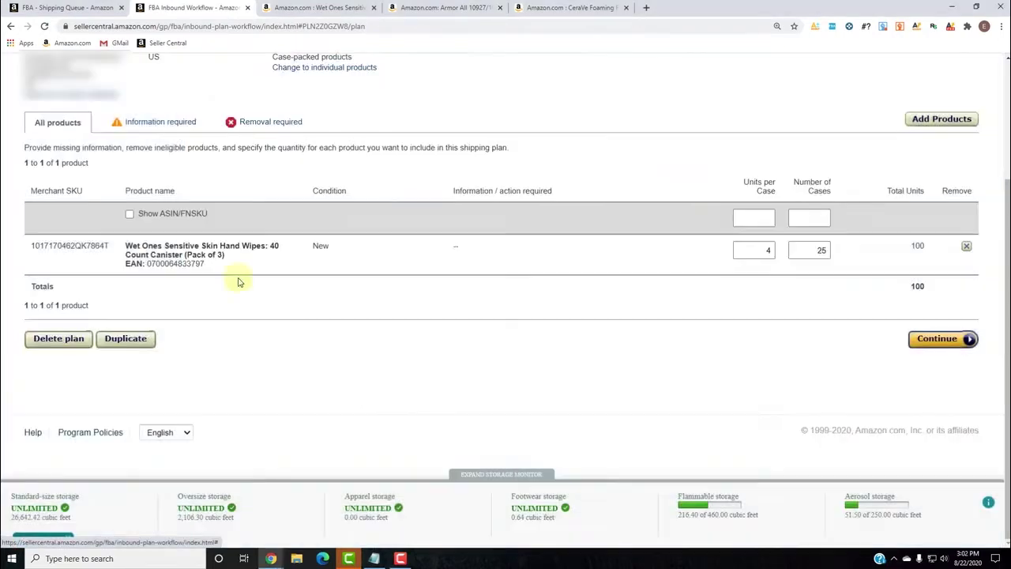
scroll(387, 330, "up", 2)
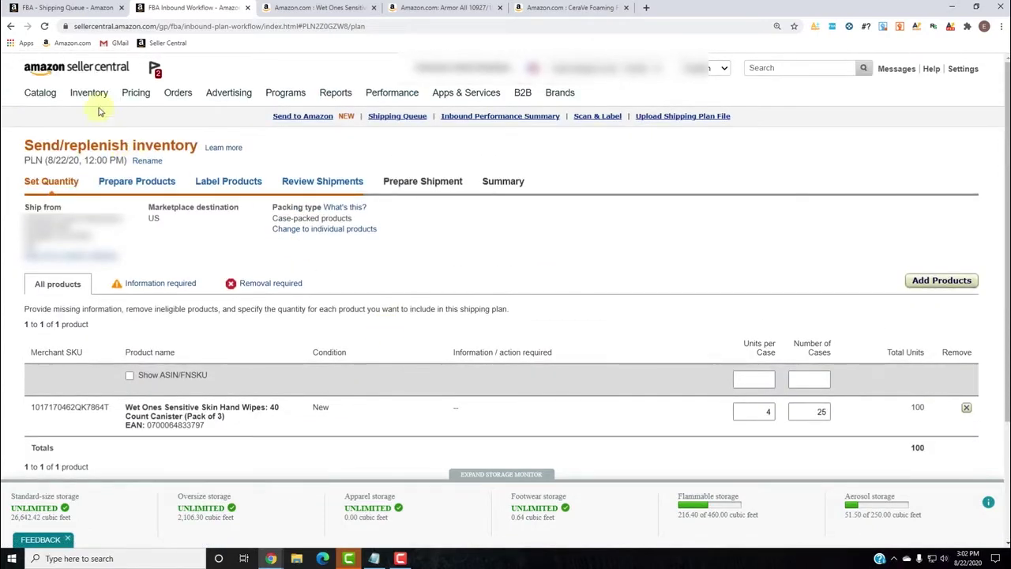
Step: Open Manage Inventory in a new browser tab and search it for ASIN B014RGFZVQ
mouse_move(88, 96)
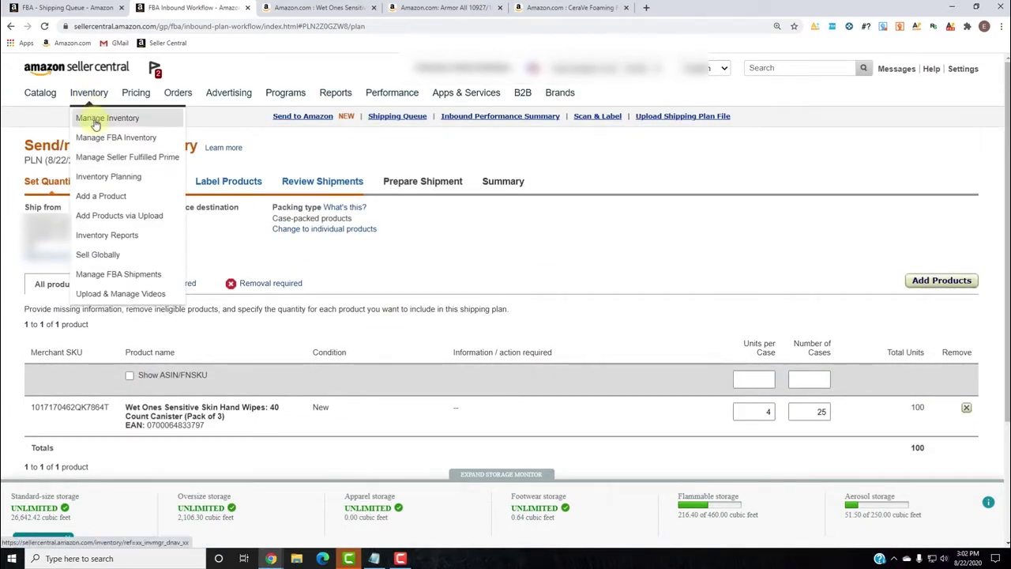
right_click(95, 124)
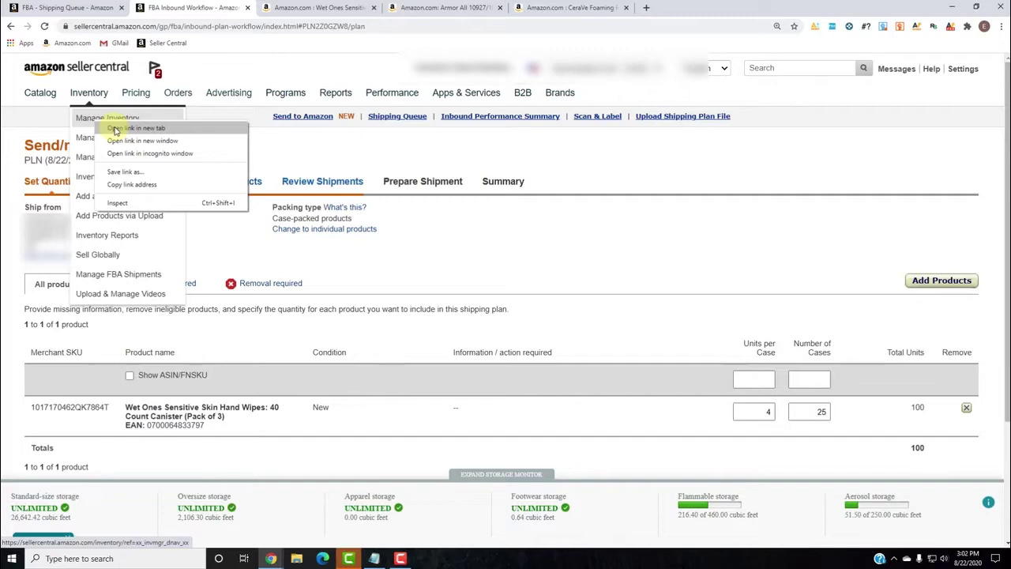
left_click(116, 129)
left_click(291, 7)
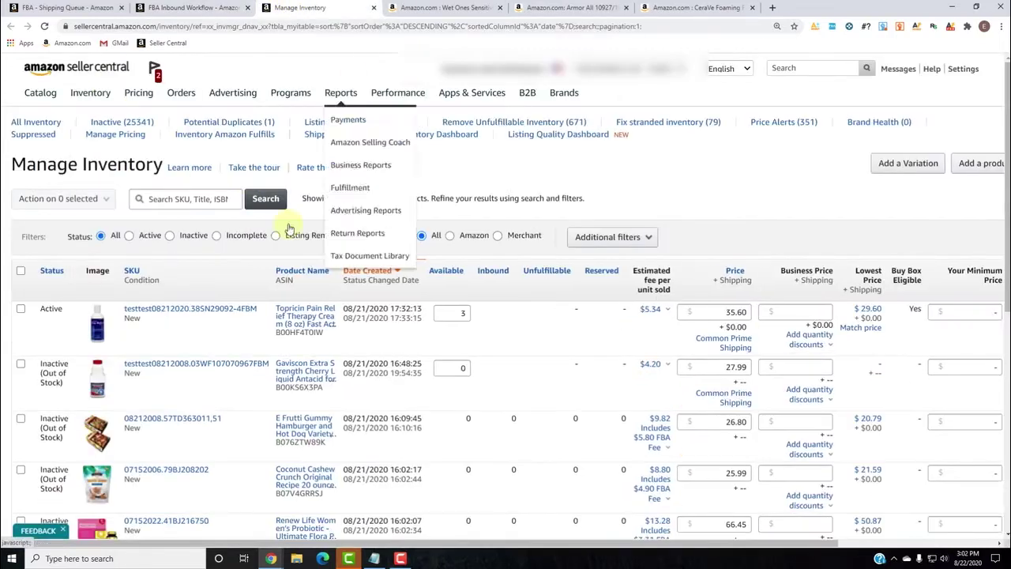
left_click(163, 198)
key("ctrl+v")
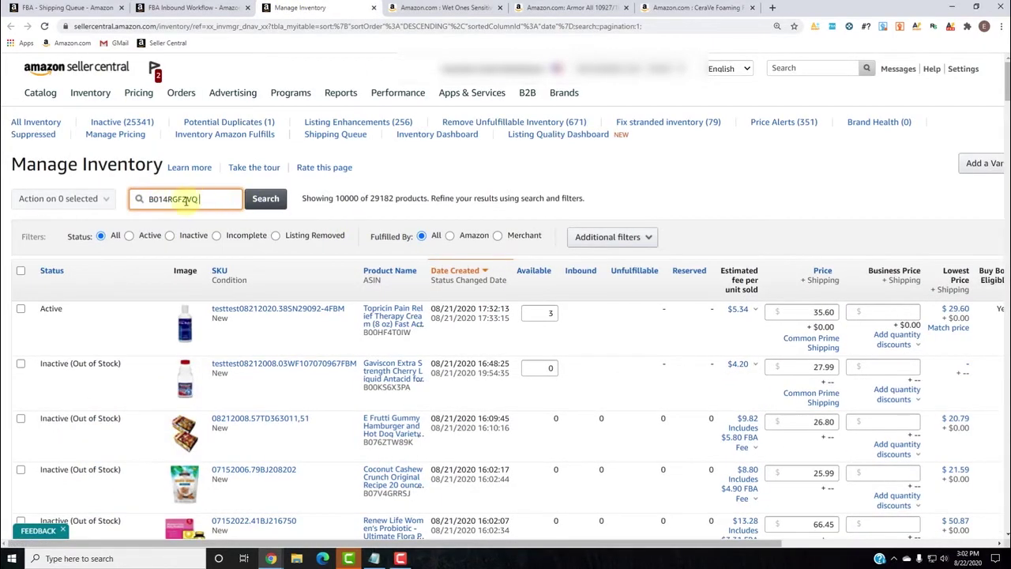
left_click(260, 198)
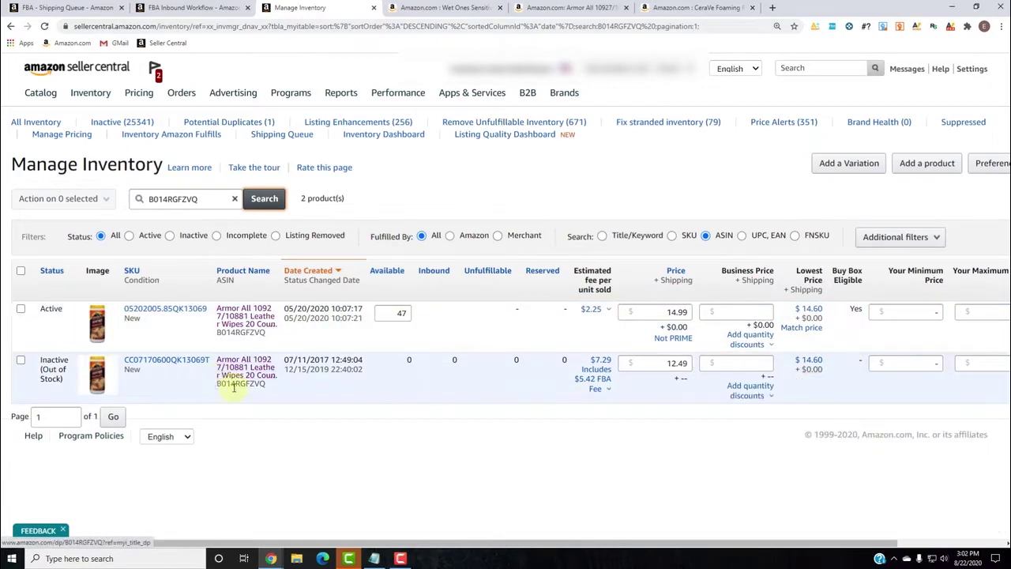
Step: Compare the bulk actions offered for the two Armor All Leather Wipes listings and check their available quantities
left_click(21, 360)
left_click(71, 202)
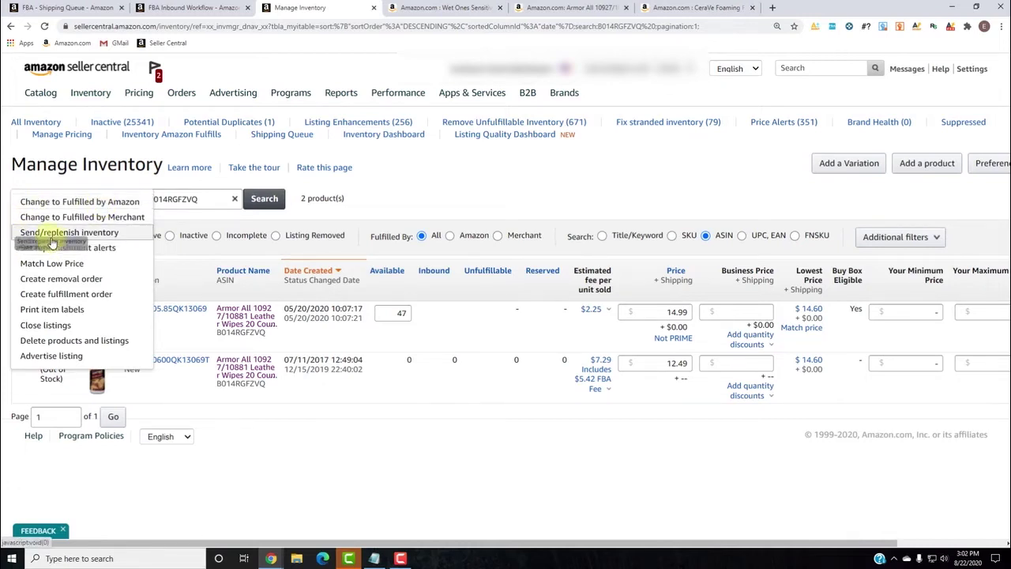
left_click(22, 357)
left_click(22, 360)
left_click(21, 309)
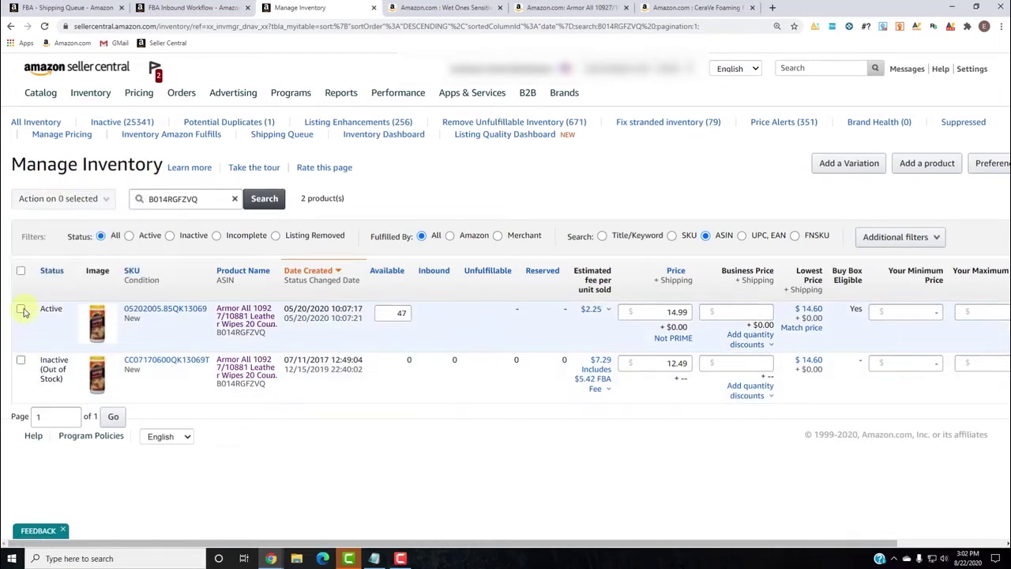
left_click(36, 199)
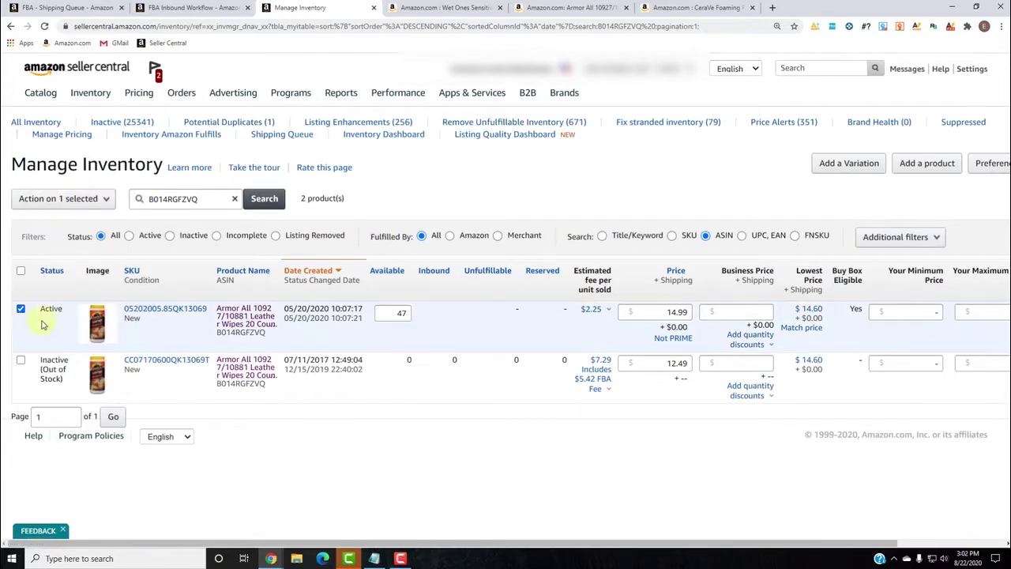
left_click(21, 309)
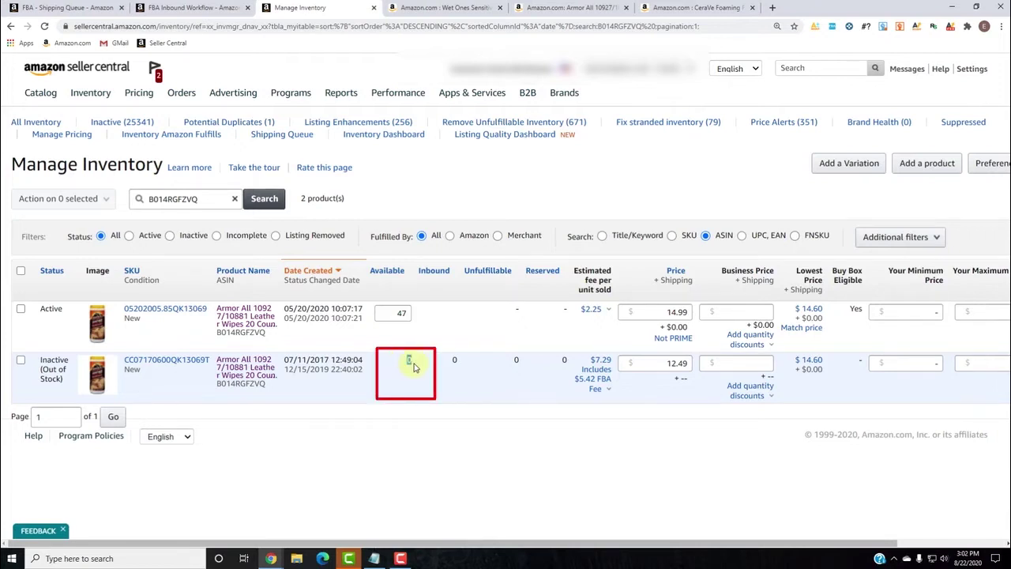
double_click(411, 362)
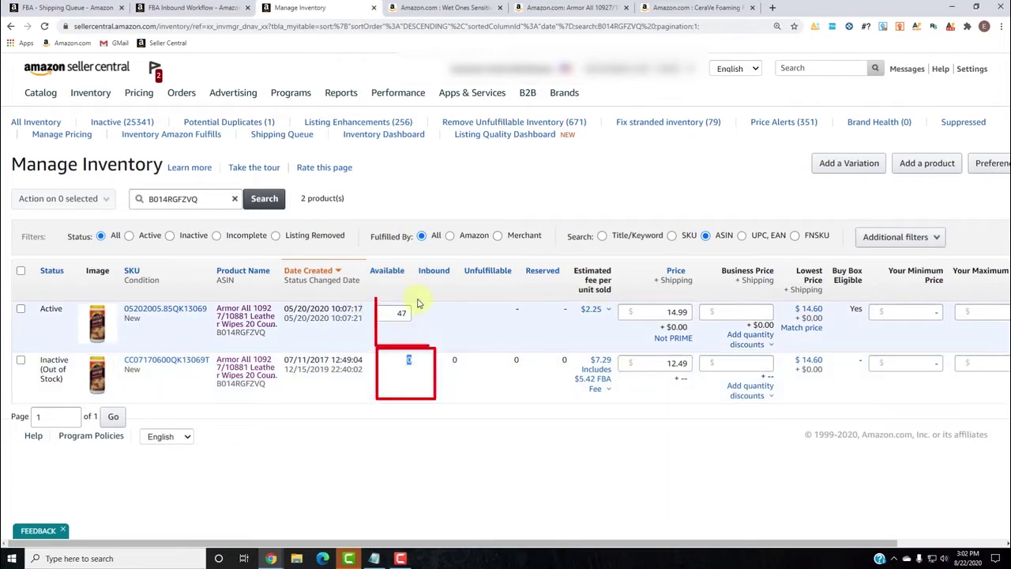
Step: Select the out-of-stock Armor All Leather Wipes listing and start Send/replenish inventory for it
left_click(21, 360)
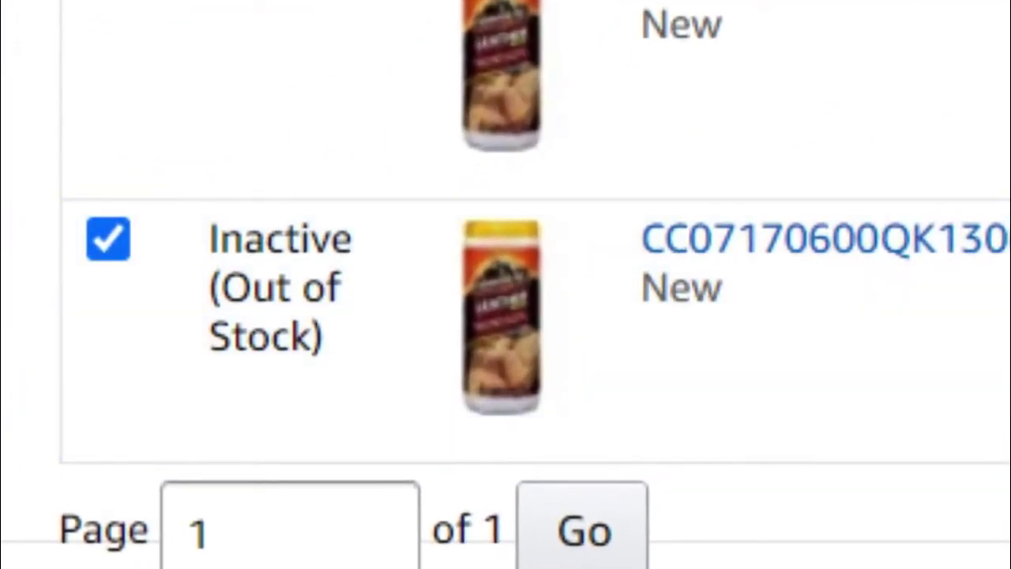
left_click(117, 110)
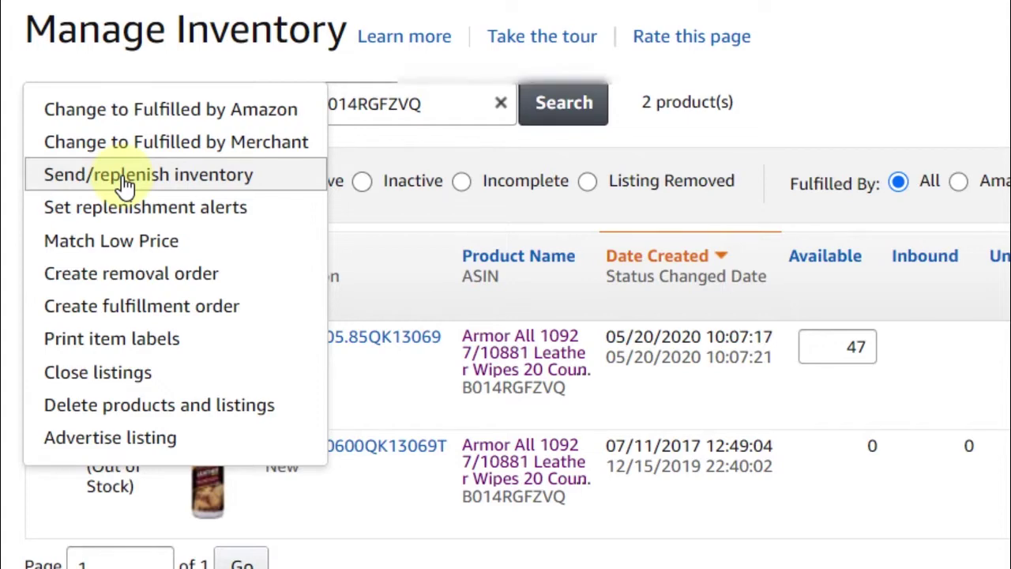
left_click(123, 182)
Step: Check the open plan's name, add the Armor All wipes to the existing shipping plan PLN (8/22/20, 12:00 PM), and continue
left_click(252, 210)
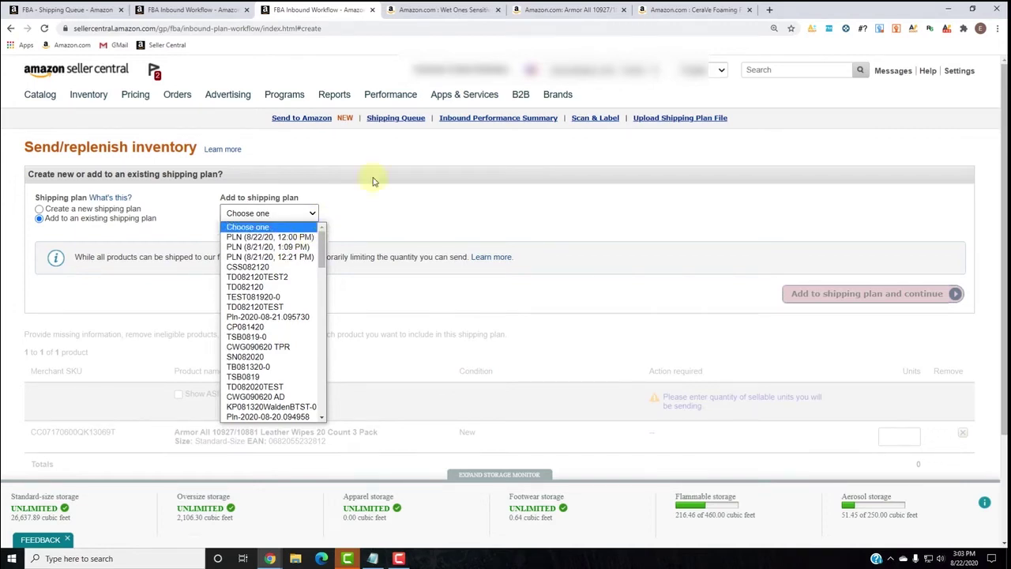
left_click(446, 215)
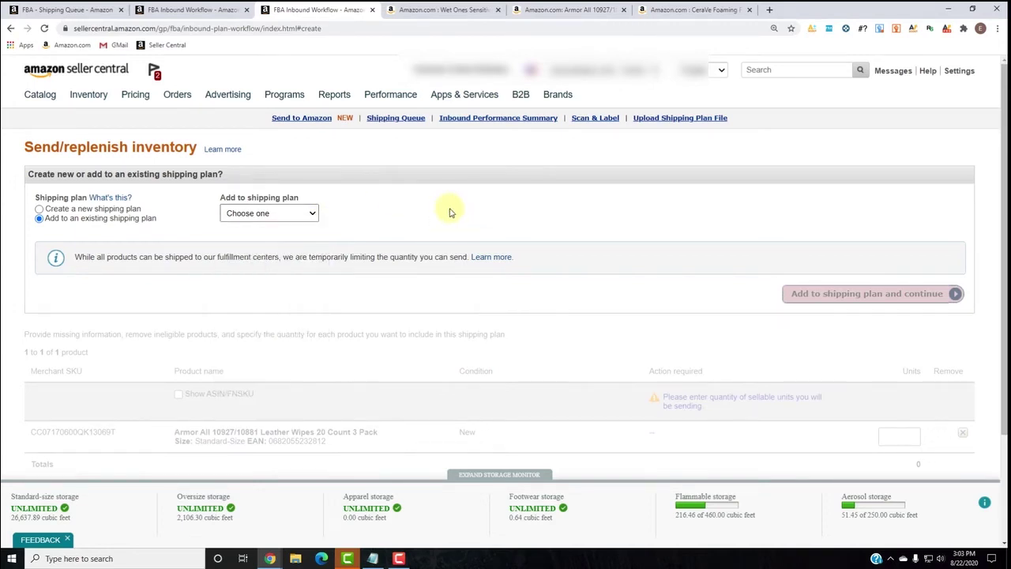
left_click(190, 10)
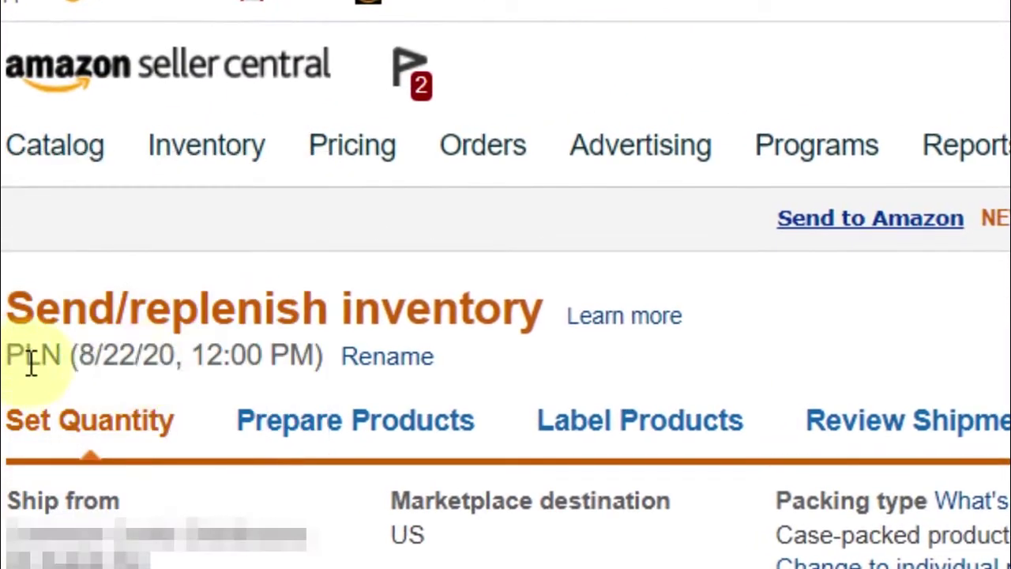
left_click_drag(16, 308, 260, 302)
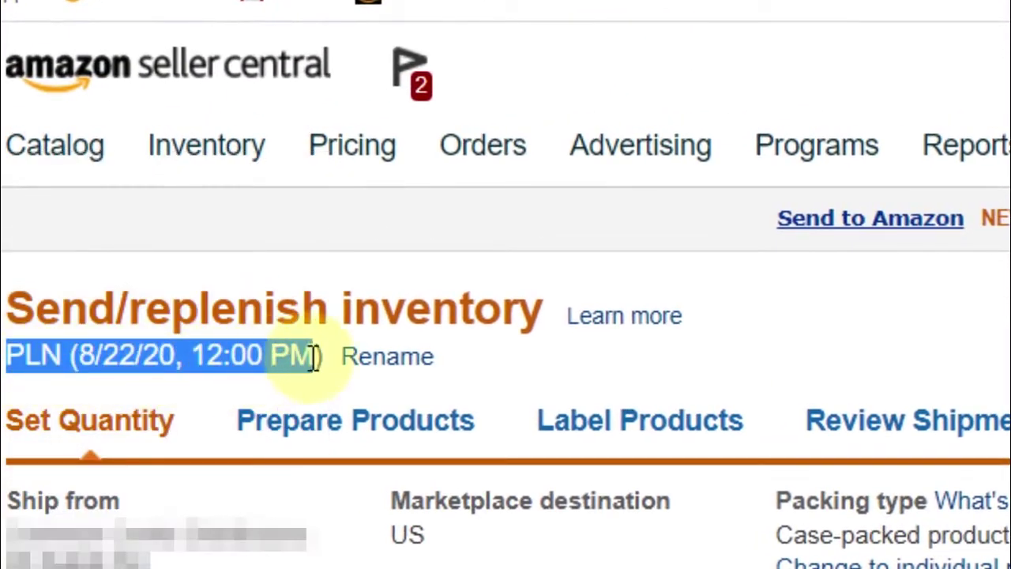
left_click(442, 391)
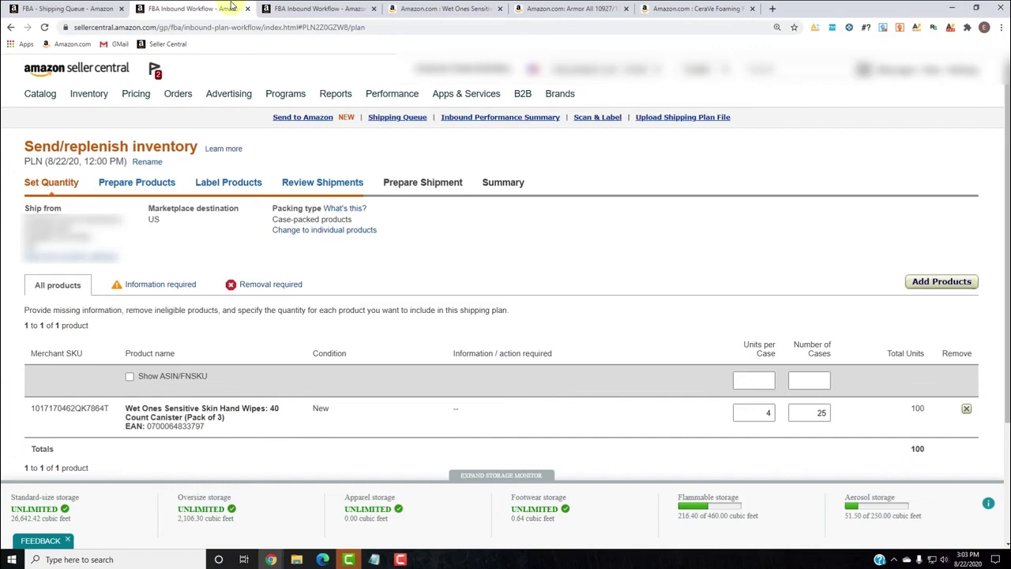
left_click(317, 7)
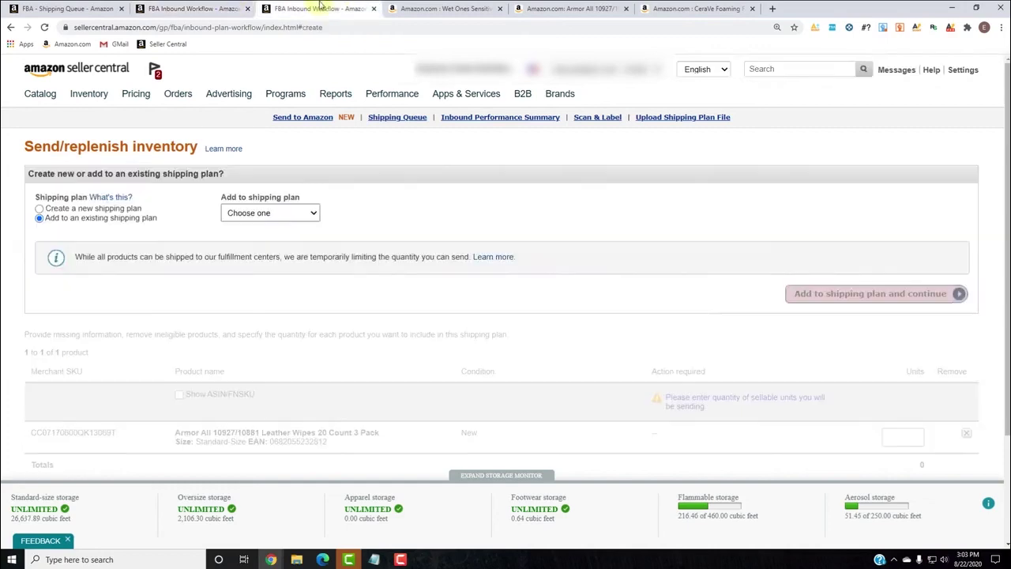
left_click(284, 213)
left_click(281, 237)
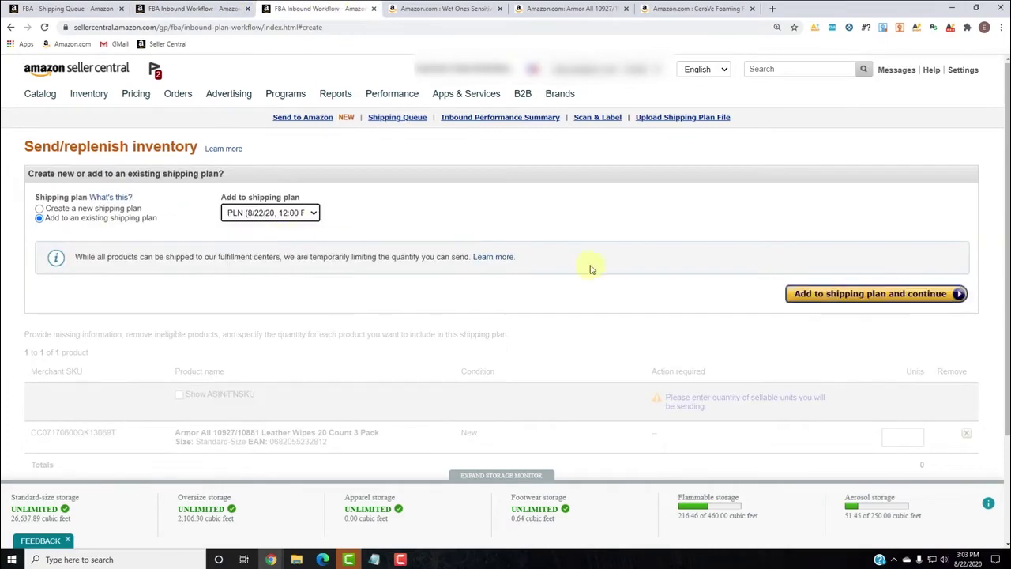
left_click(850, 293)
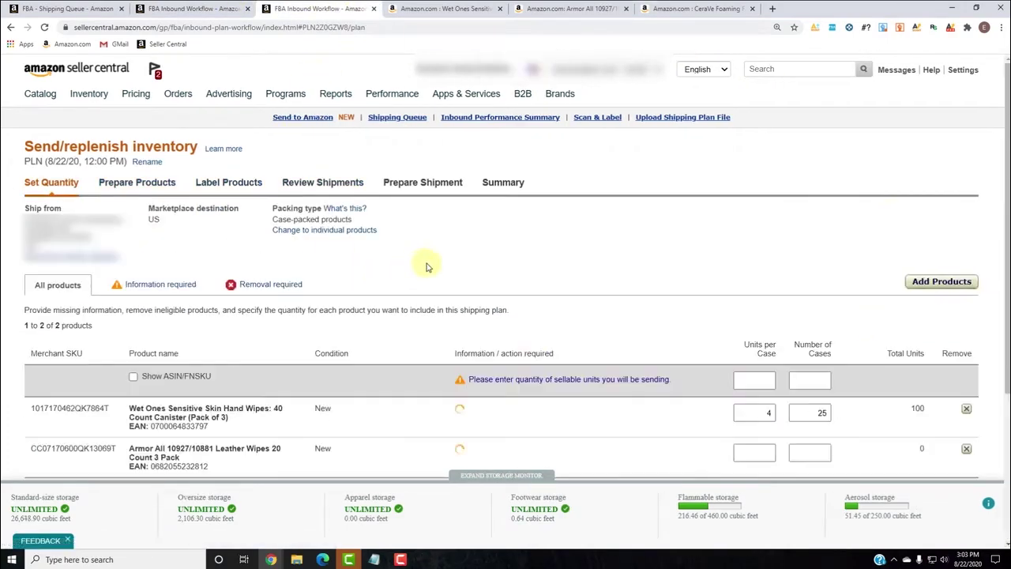
Step: Close the outdated browser tab of the shipping plan that lists only the Wet Ones wipes
scroll(886, 316, "down", 2)
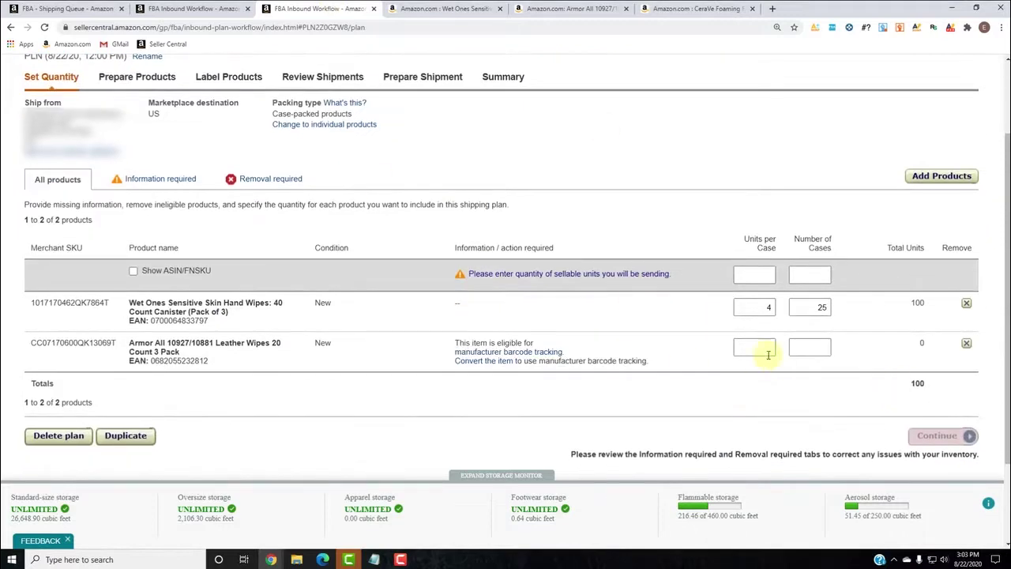
left_click(191, 7)
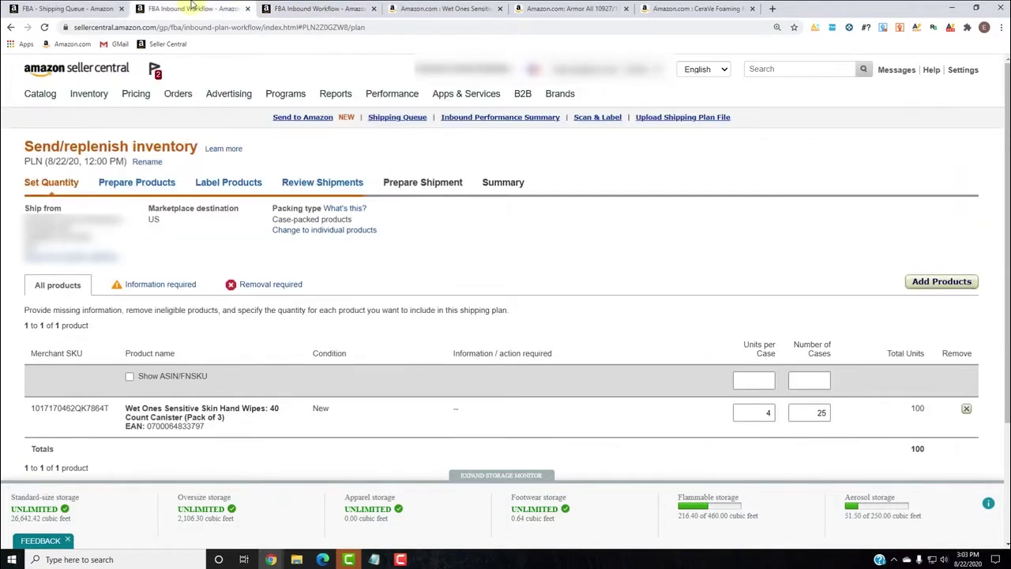
left_click(247, 9)
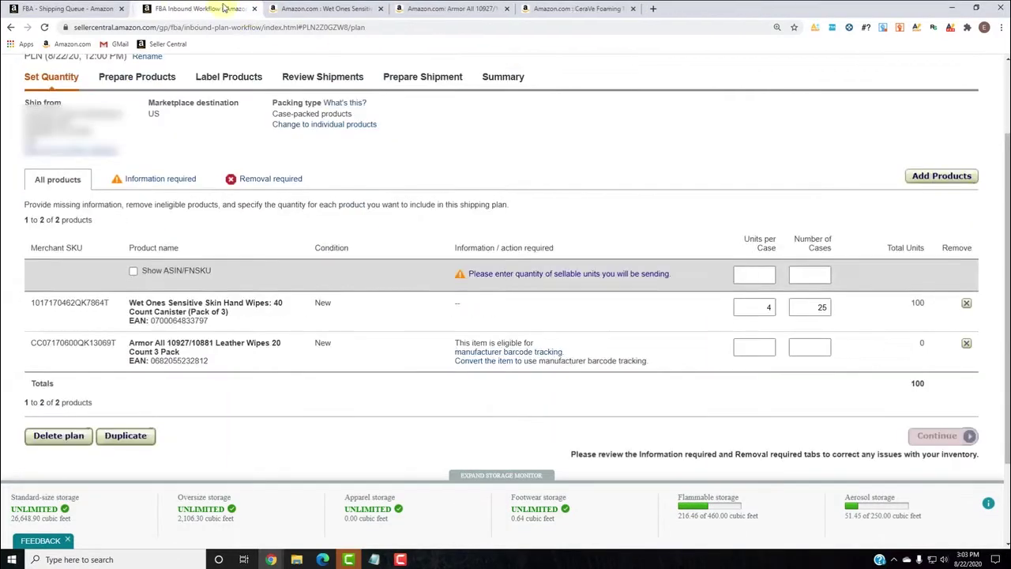
Step: Set the Armor All Leather Wipes quantity to 4 units per case and 30 cases
scroll(803, 307, "down", 3)
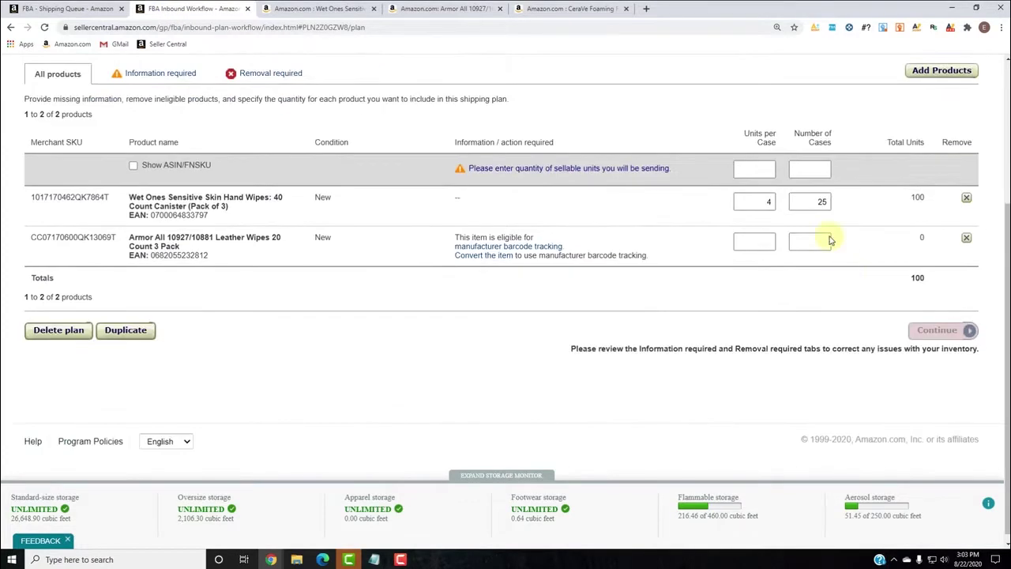
scroll(842, 289, "up", 3)
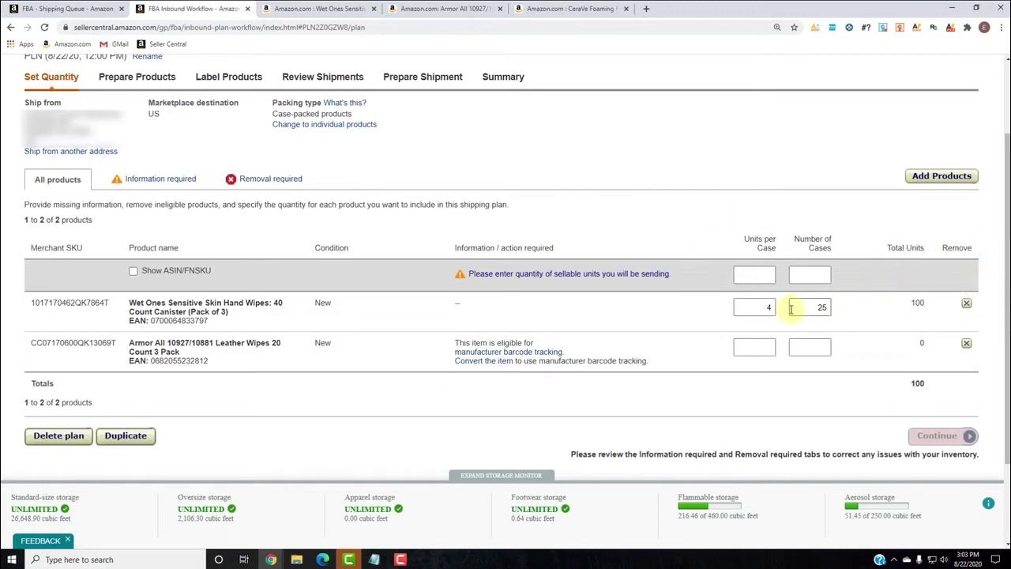
left_click(756, 348)
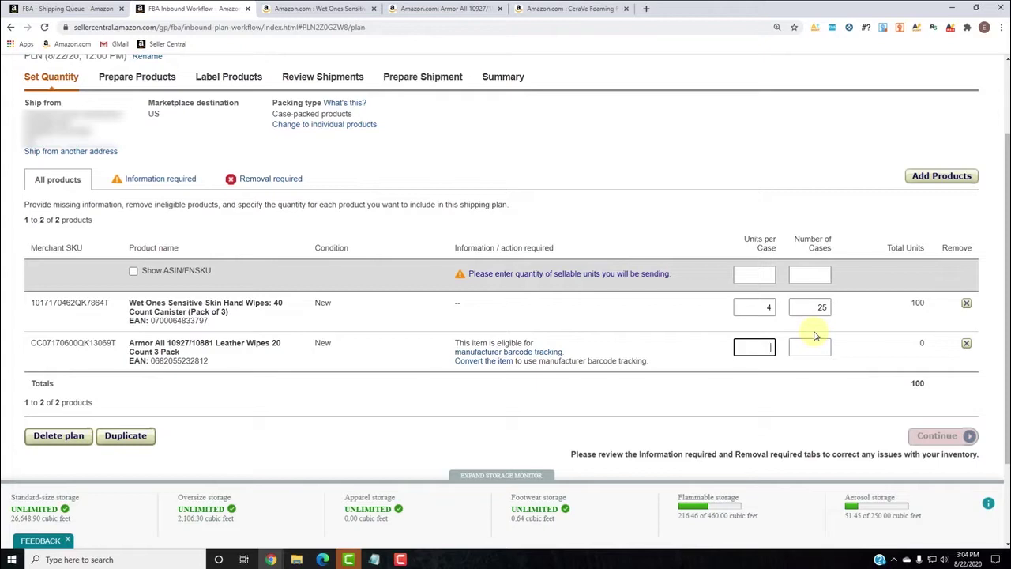
key("Tab")
type("30")
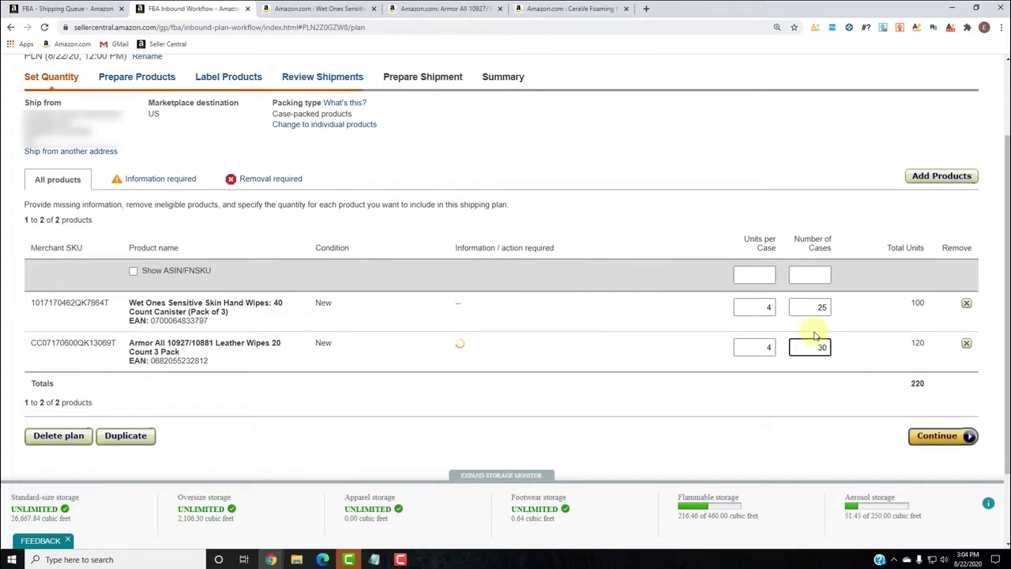
left_click(842, 383)
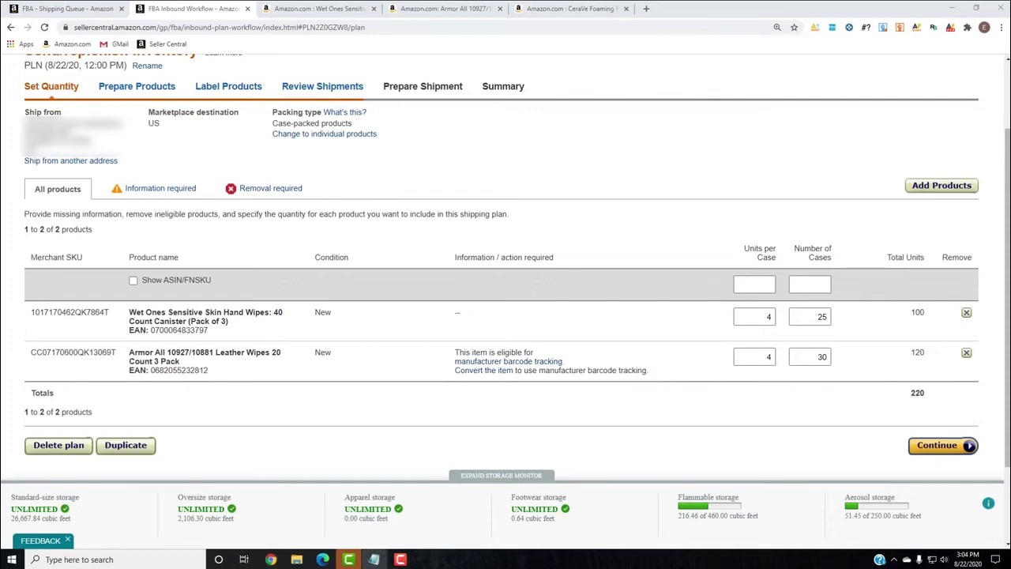
Step: Open the Add a Product page in a separate browser tab and switch to it
scroll(323, 280, "up", 2)
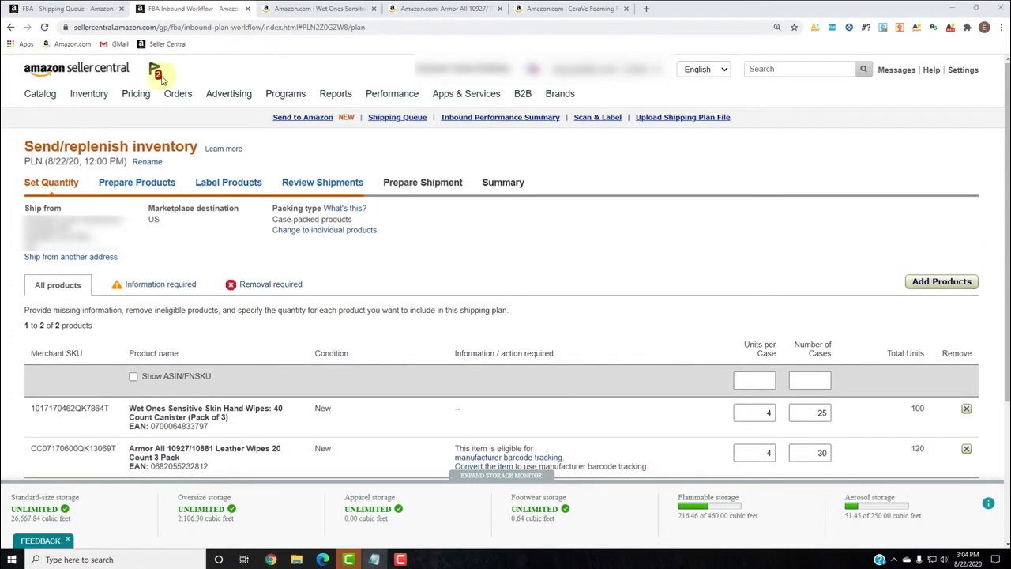
mouse_move(88, 96)
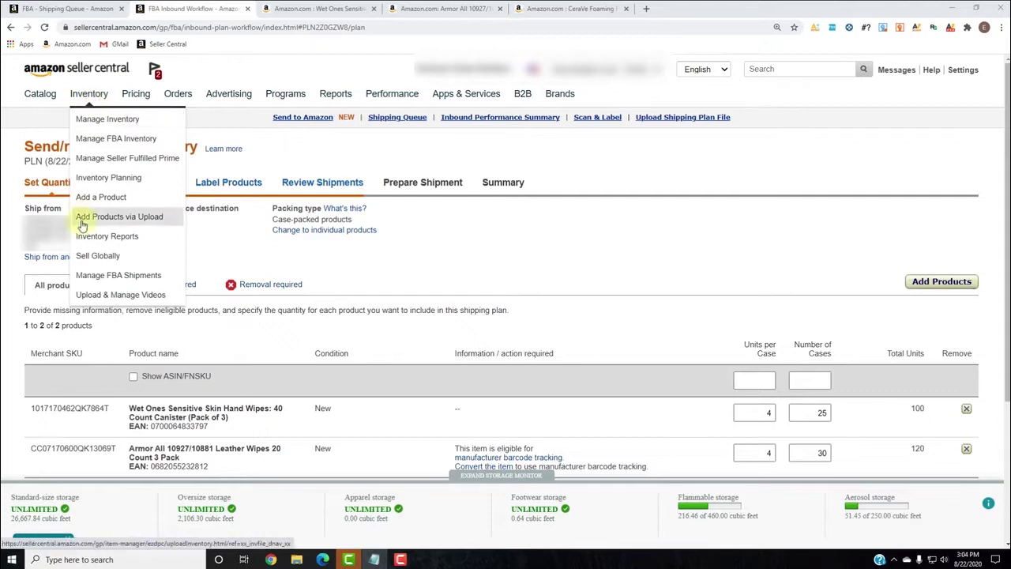
mouse_move(38, 97)
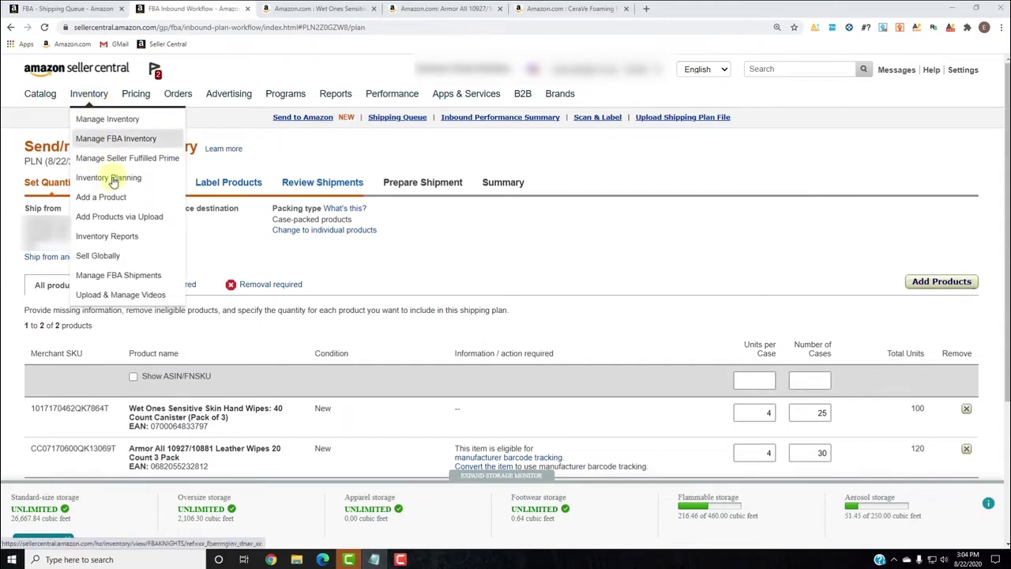
right_click(98, 201)
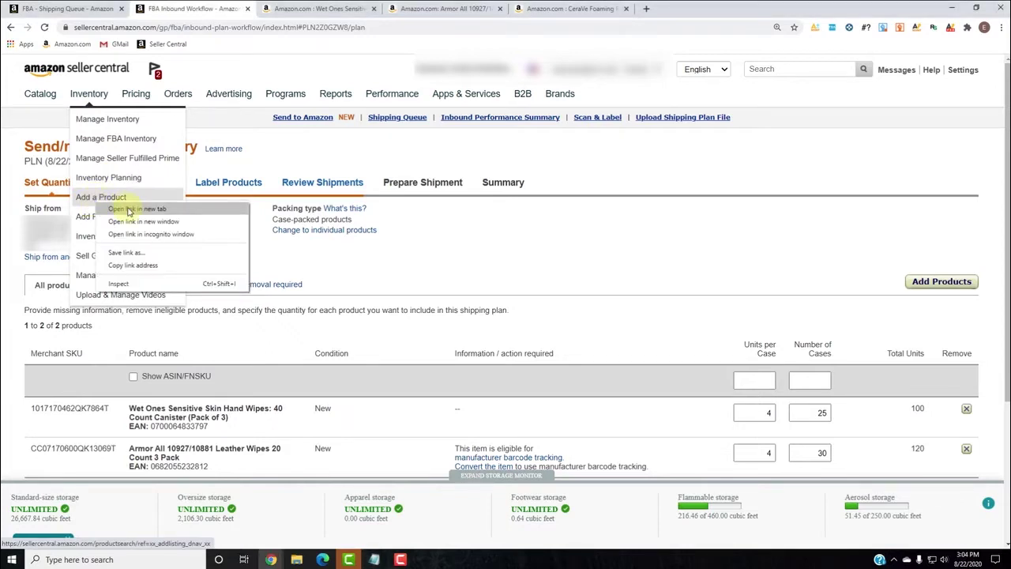
left_click(128, 209)
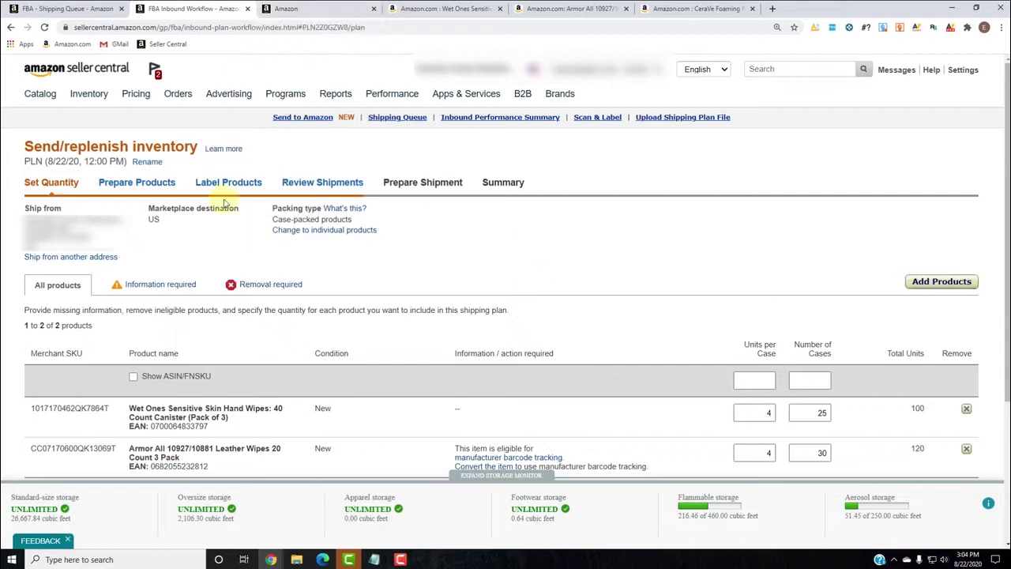
left_click(289, 9)
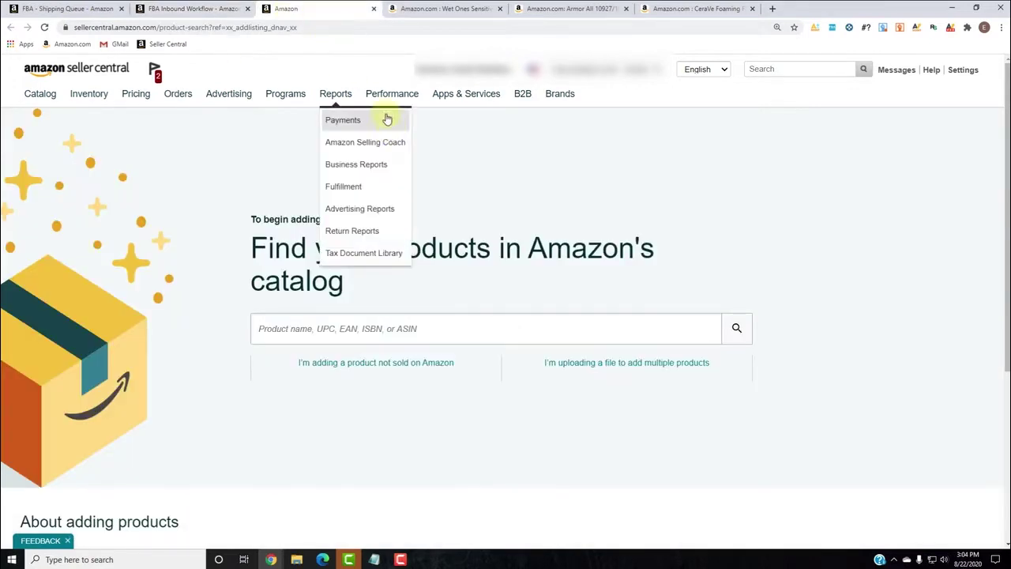
Step: Search Amazon's catalog for the ASIN B003YMJJSK
left_click(312, 331)
type("B003YMJJSK")
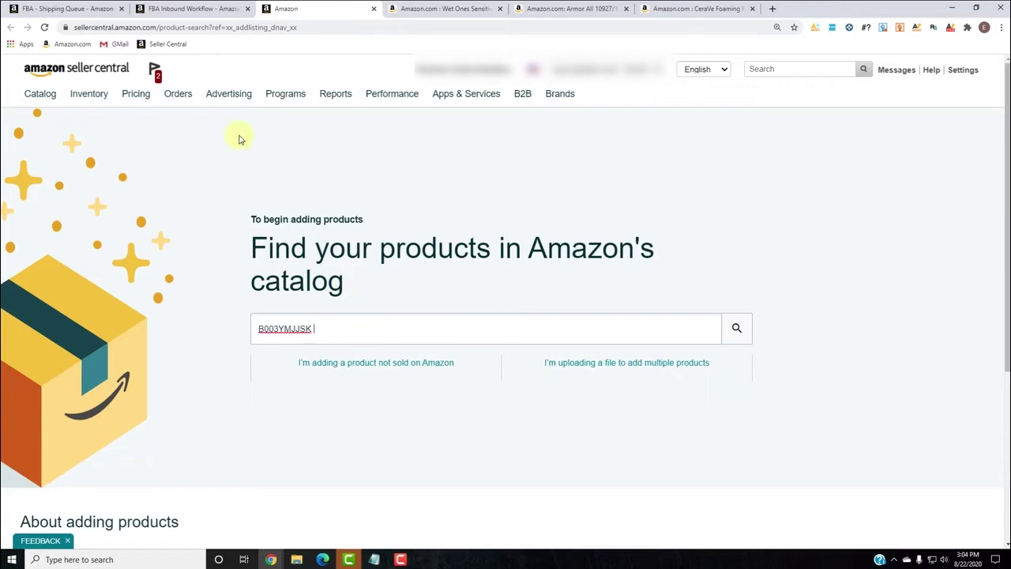
left_click(193, 8)
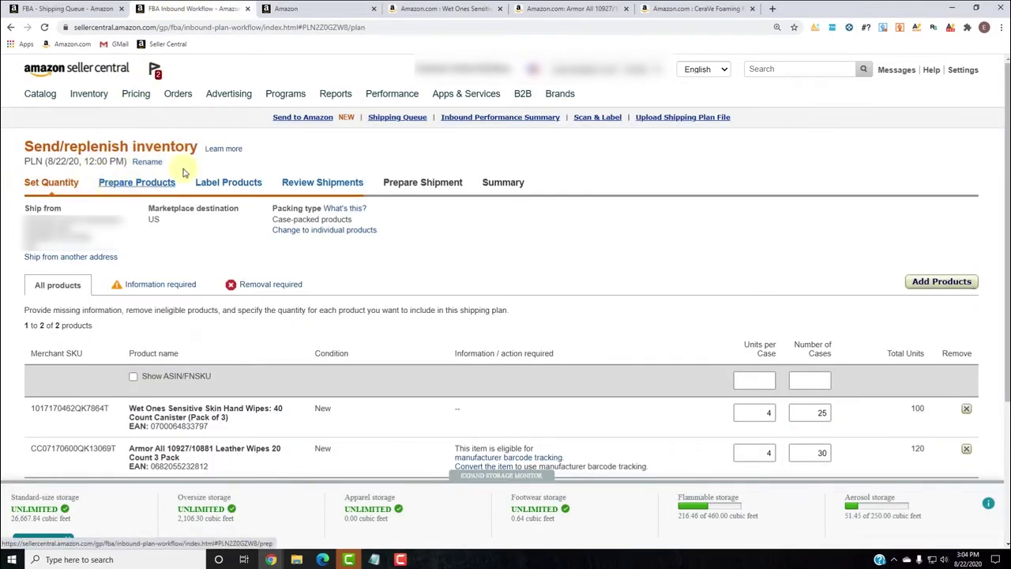
left_click(281, 9)
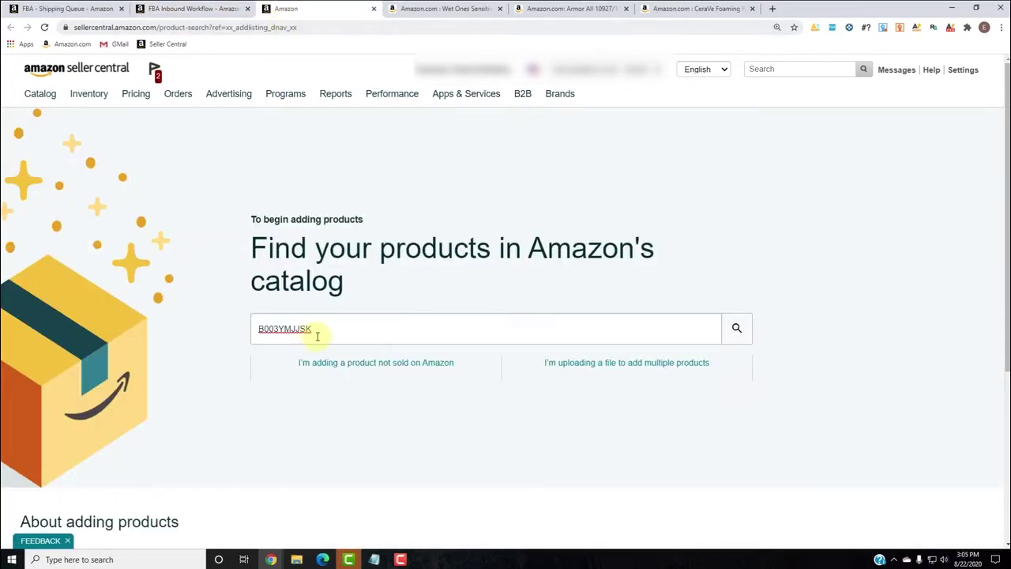
key("Return")
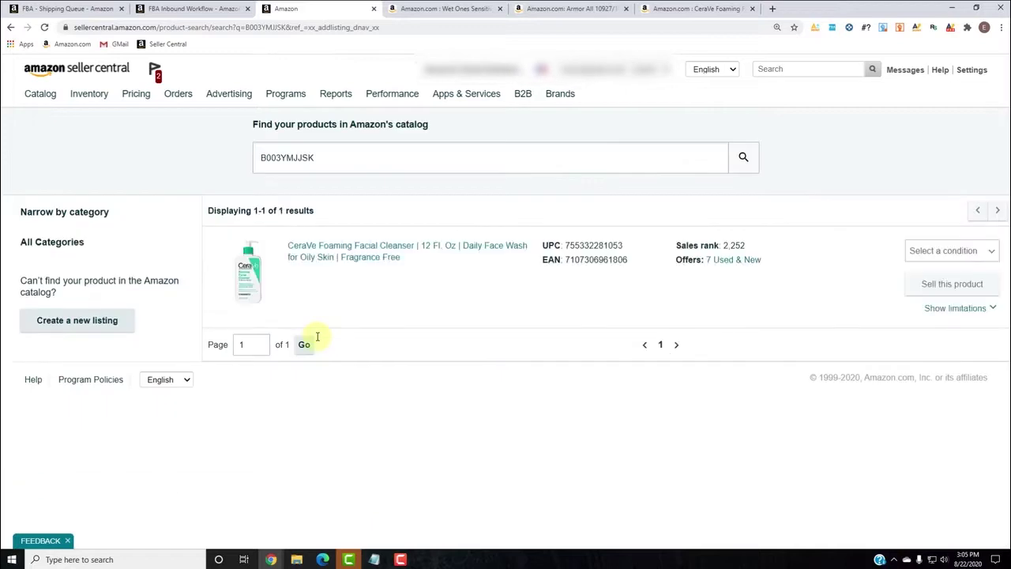
Step: Choose the condition New for the CeraVe Foaming Facial Cleanser and start selling this product
left_click(947, 250)
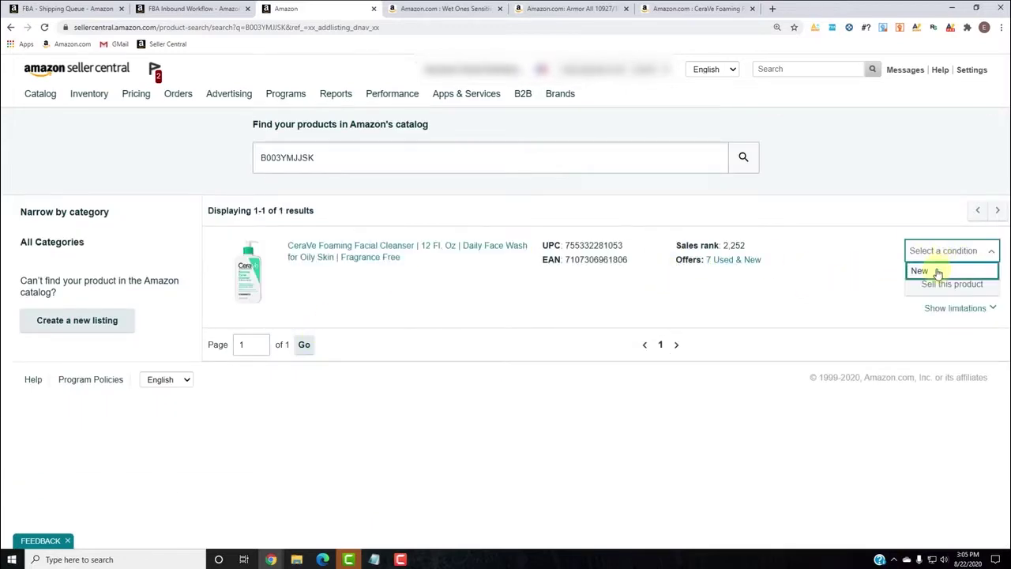
left_click(930, 269)
left_click(977, 284)
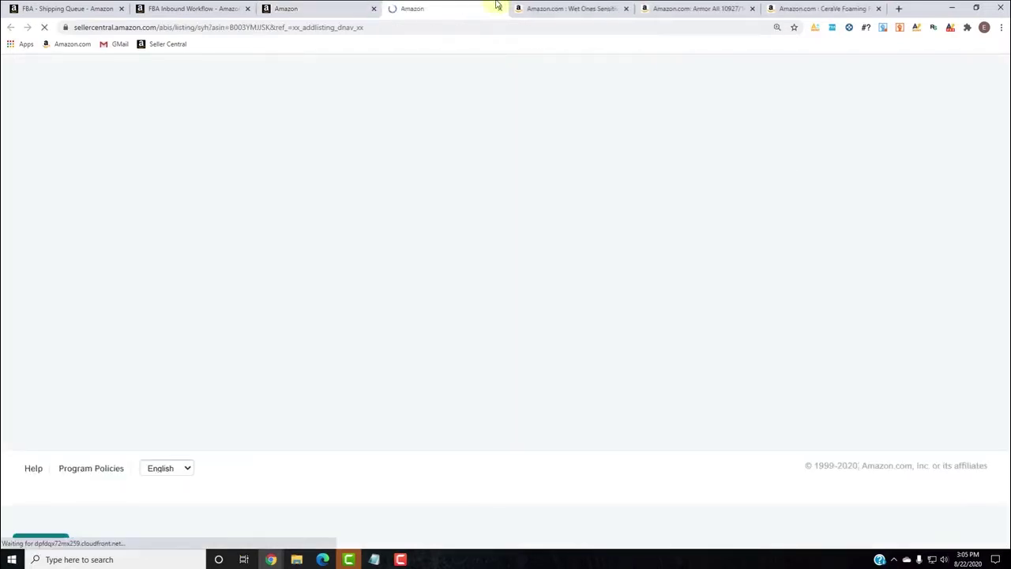
Step: Set the CeraVe offer's seller SKU to 08202004.25AL8122 and its standard price to $14.99
left_click(431, 336)
type("0")
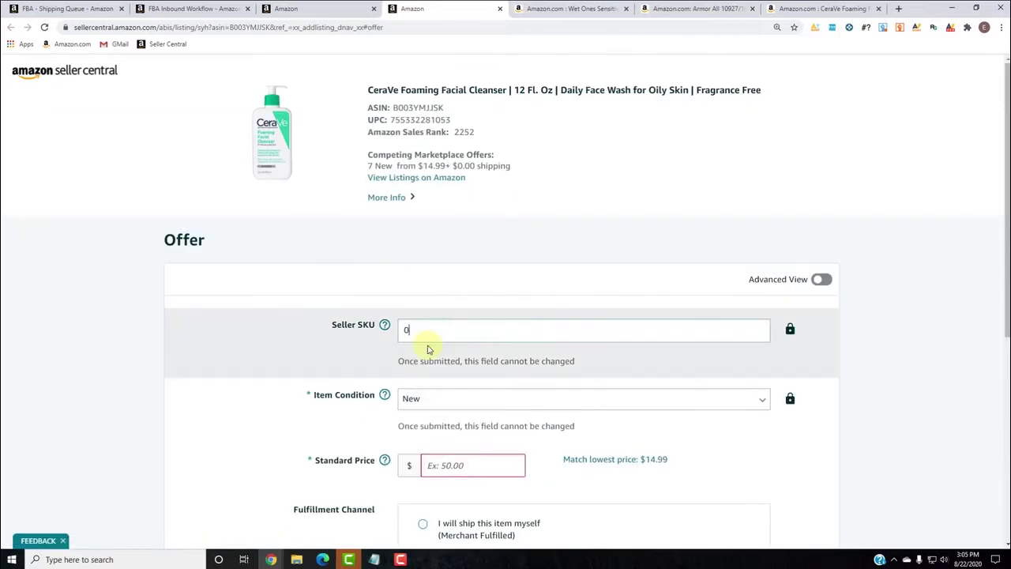
type("8202004.25AL8122")
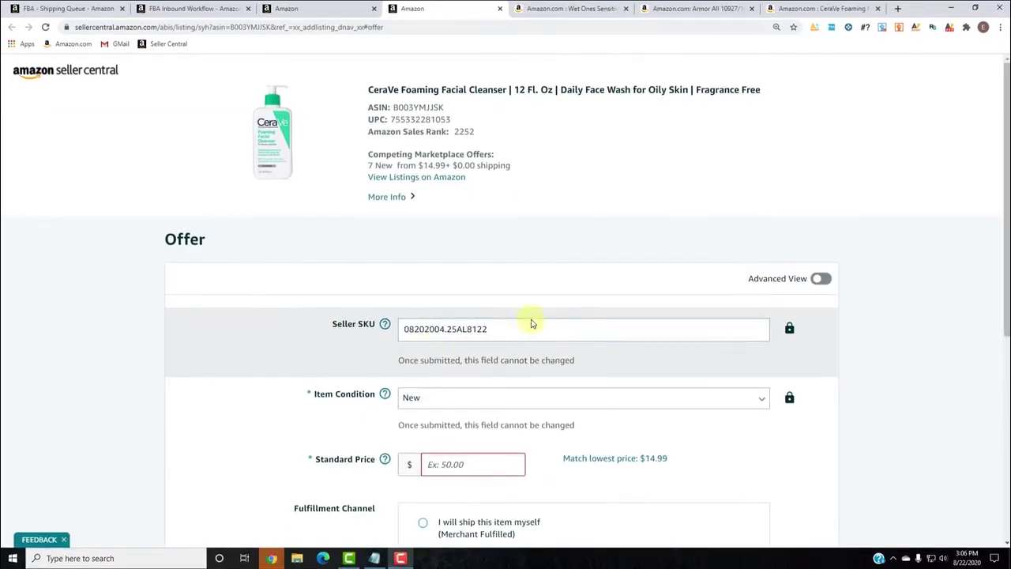
scroll(908, 406, "down", 2)
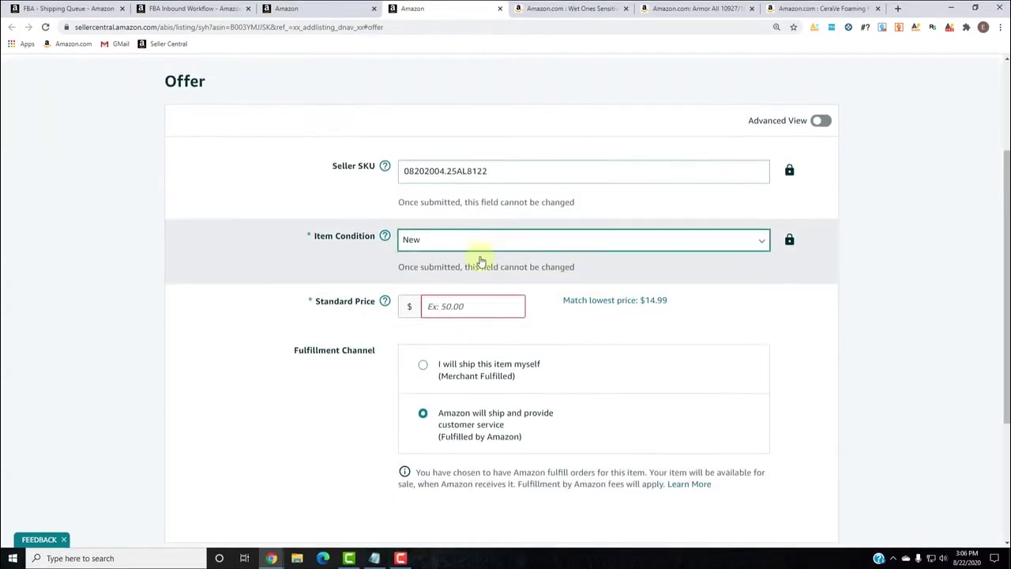
type("14.99")
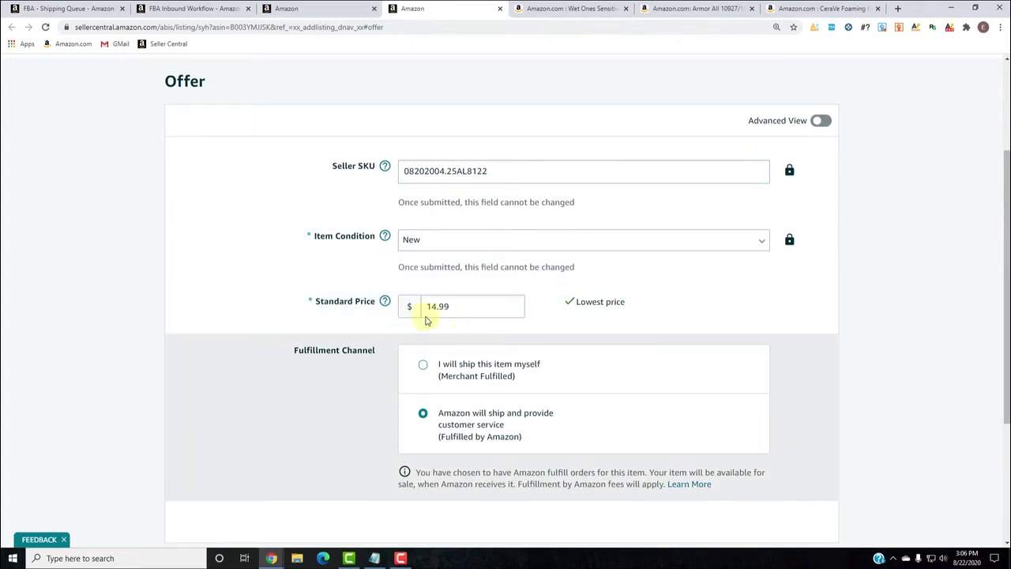
scroll(438, 269, "down", 3)
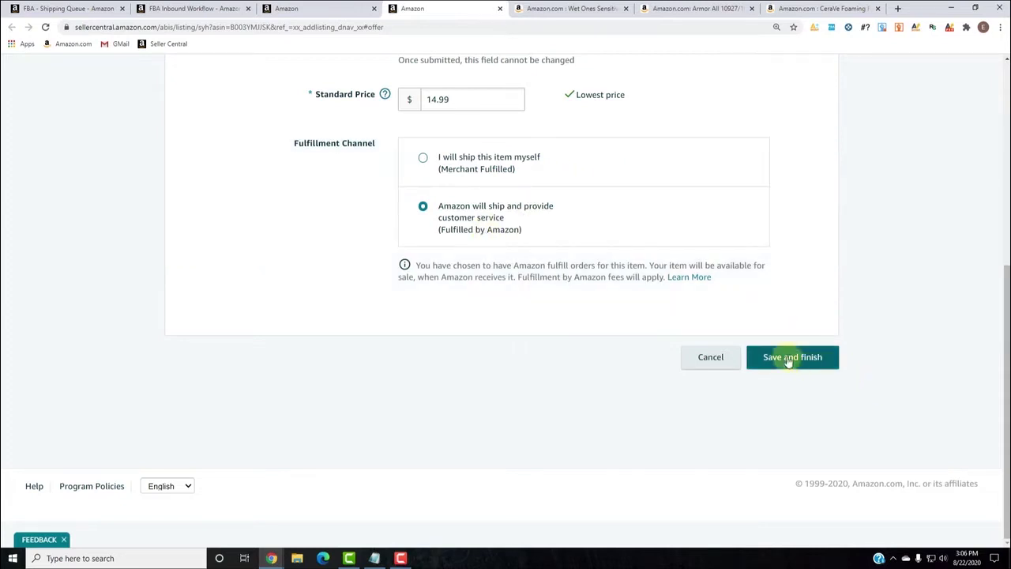
Step: Turn on Advanced View, examine the offer's additional fields, and turn Advanced View off again
left_click(790, 356)
scroll(767, 348, "down", 2)
scroll(767, 348, "up", 3)
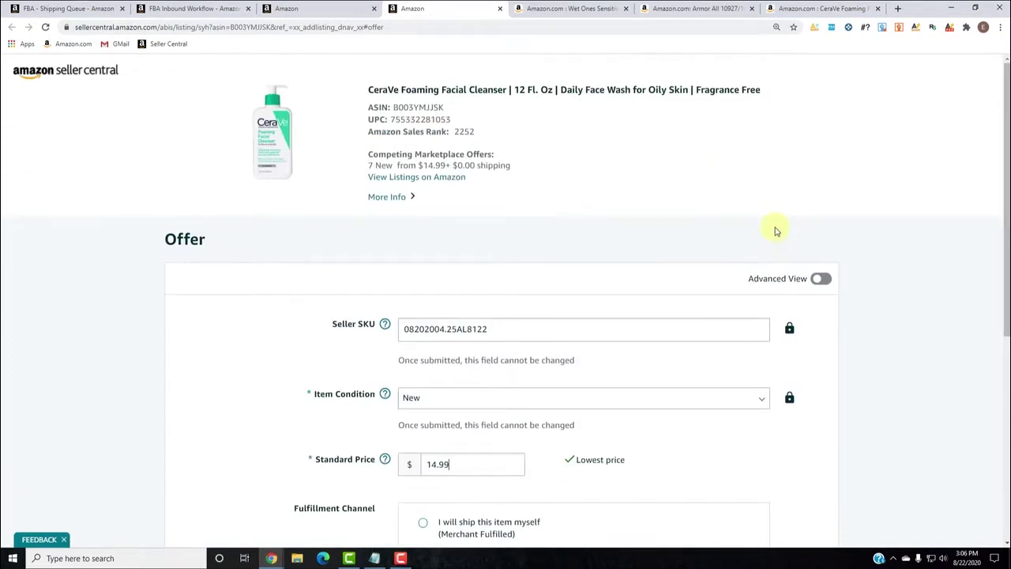
left_click(821, 281)
scroll(167, 129, "down", 5)
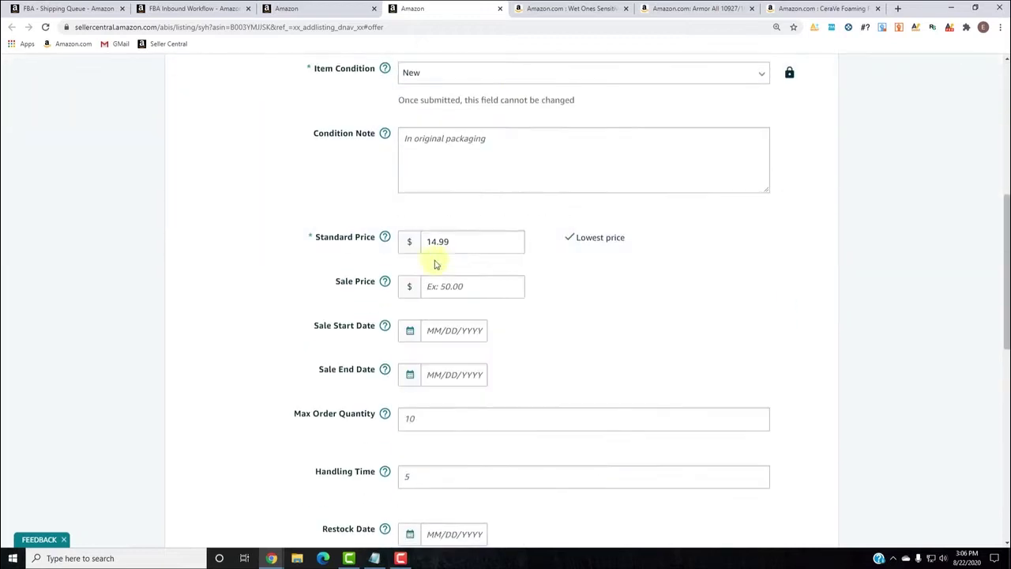
scroll(481, 261, "down", 2)
scroll(478, 265, "down", 5)
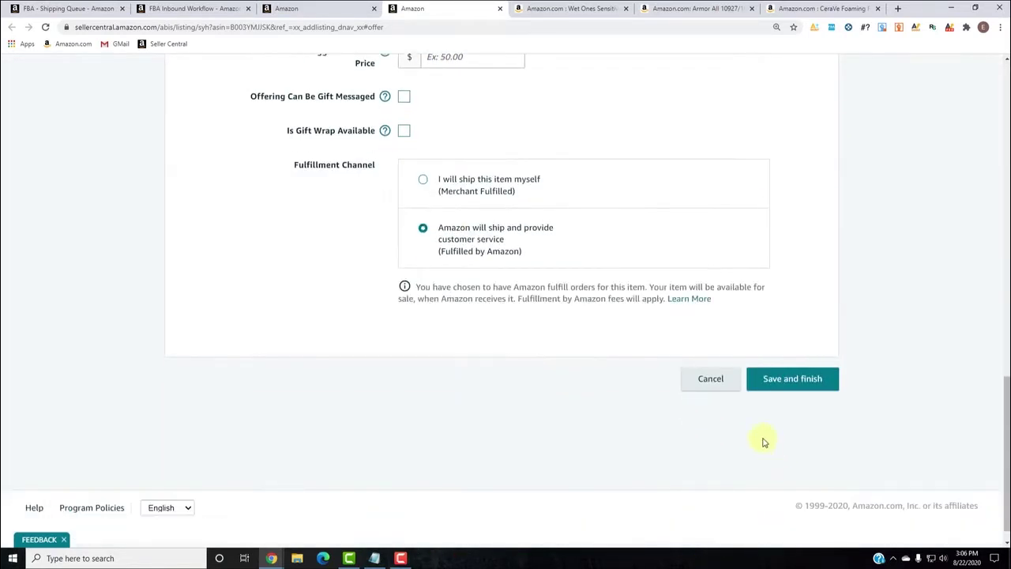
scroll(623, 273, "up", 12)
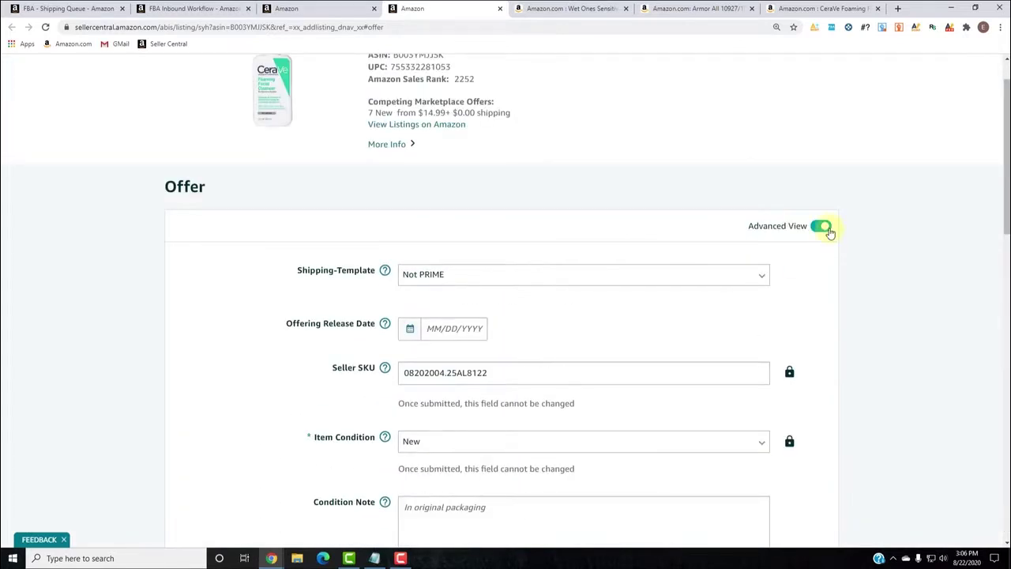
left_click(826, 228)
Step: Save the CeraVe offer and continue from the barcode type page
scroll(710, 316, "down", 5)
left_click(797, 359)
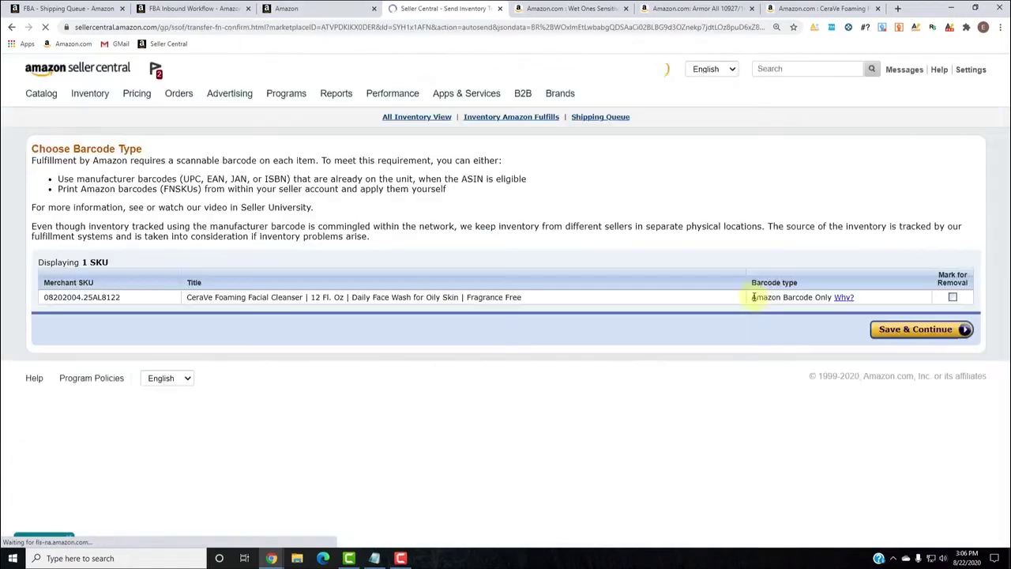
left_click(933, 337)
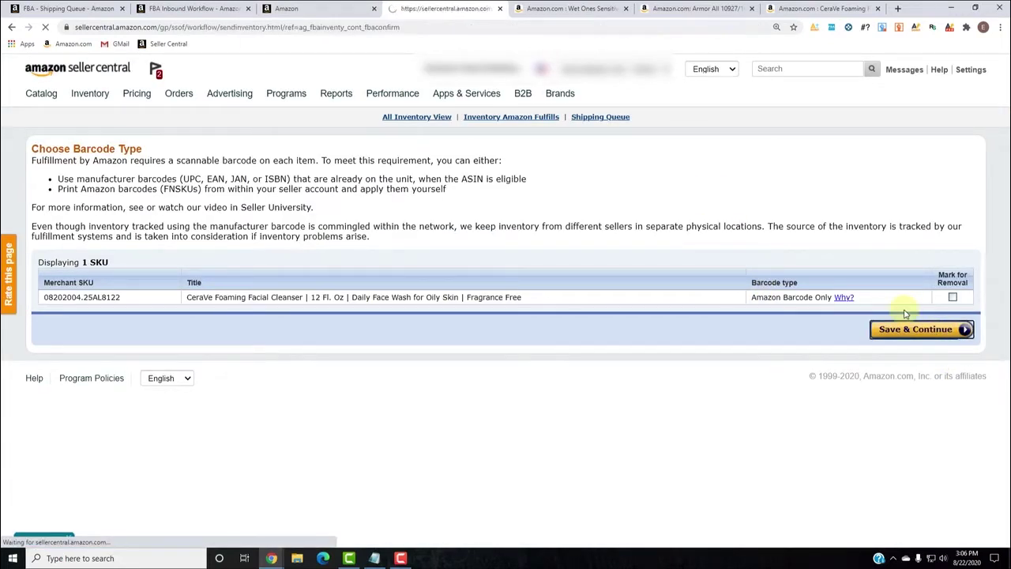
Step: Submit the CeraVe cleanser's dangerous goods information with No for batteries and No for hazardous material
left_click(802, 317)
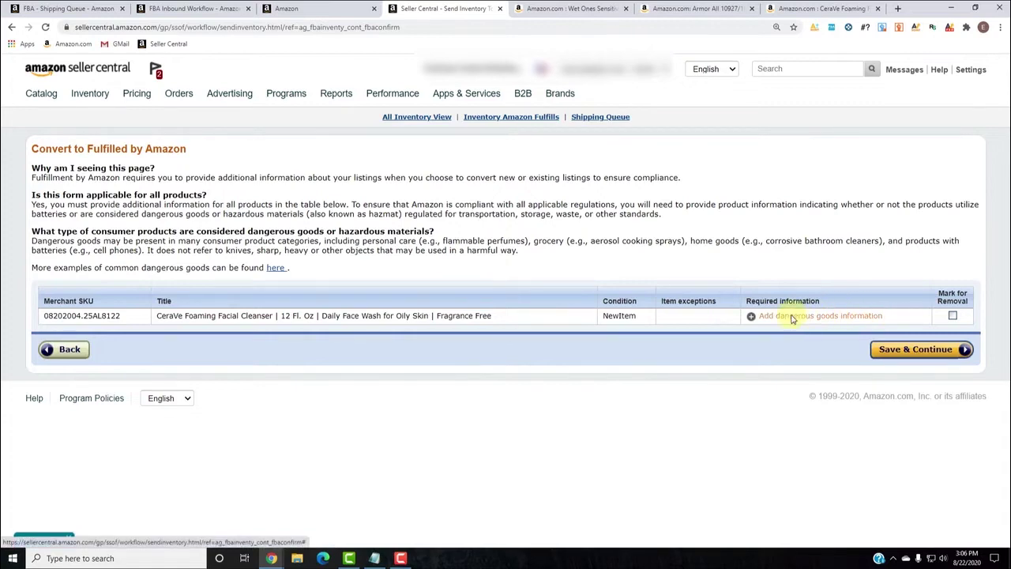
scroll(655, 350, "down", 2)
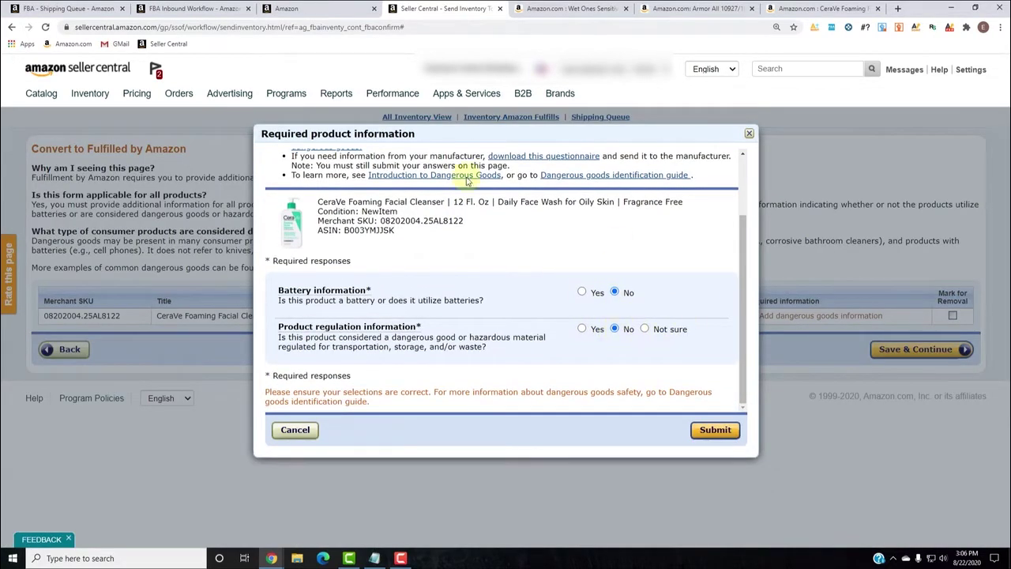
left_click(713, 429)
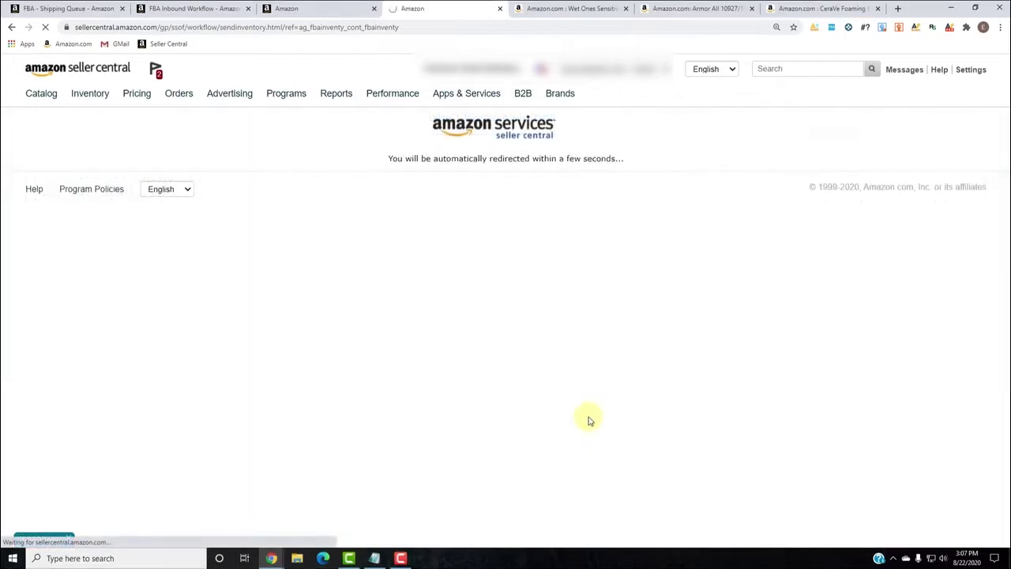
Step: Add the CeraVe cleanser to the existing shipping plan PLN (8/22/20, 12:00 PM) and continue to its product list
mouse_move(374, 119)
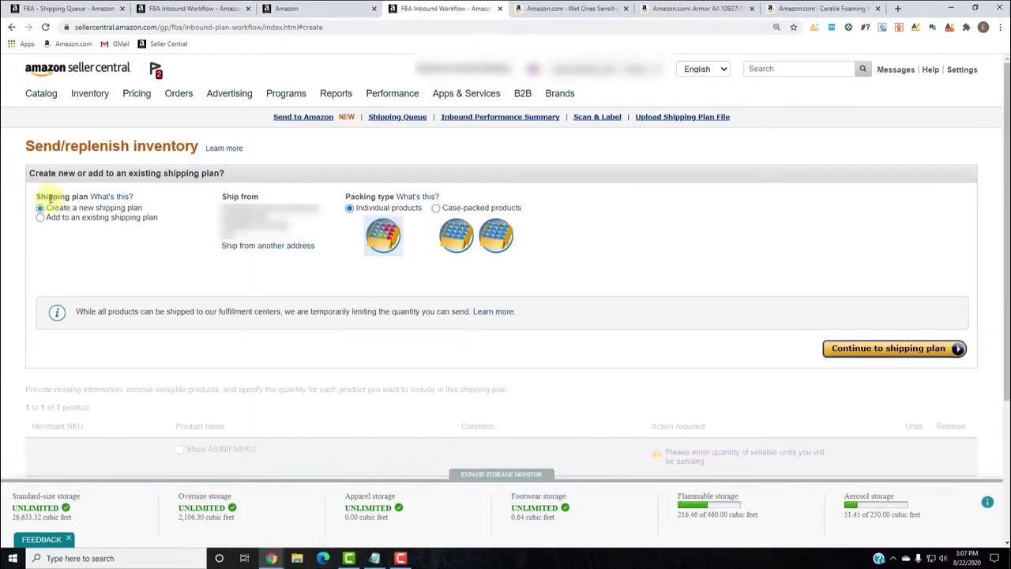
left_click(41, 217)
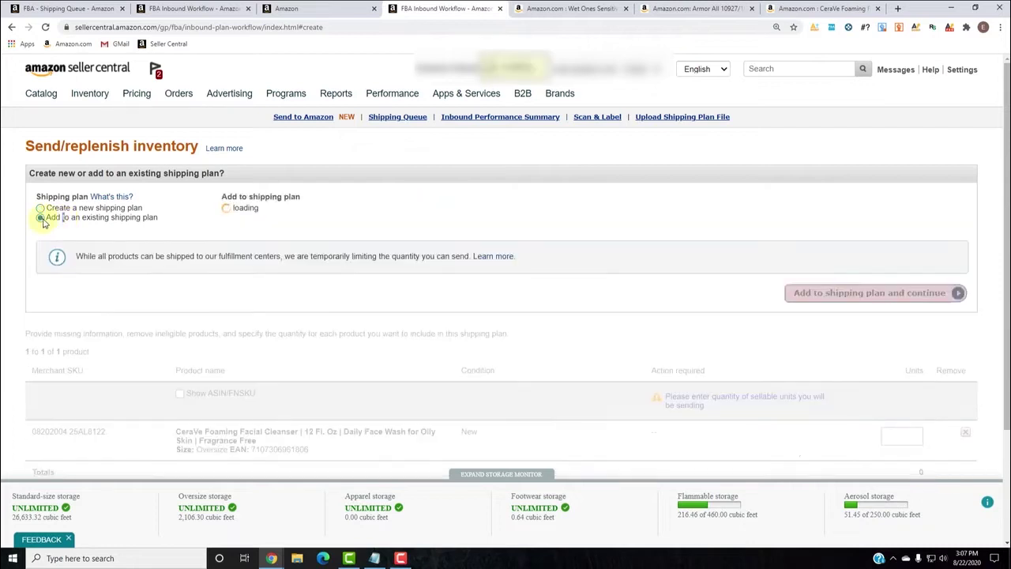
left_click(273, 213)
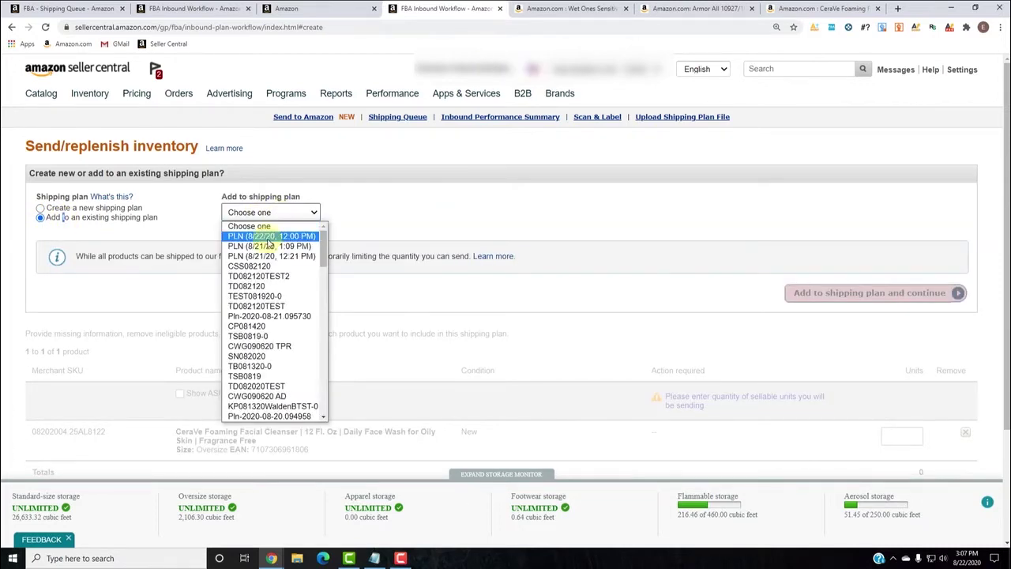
left_click(284, 236)
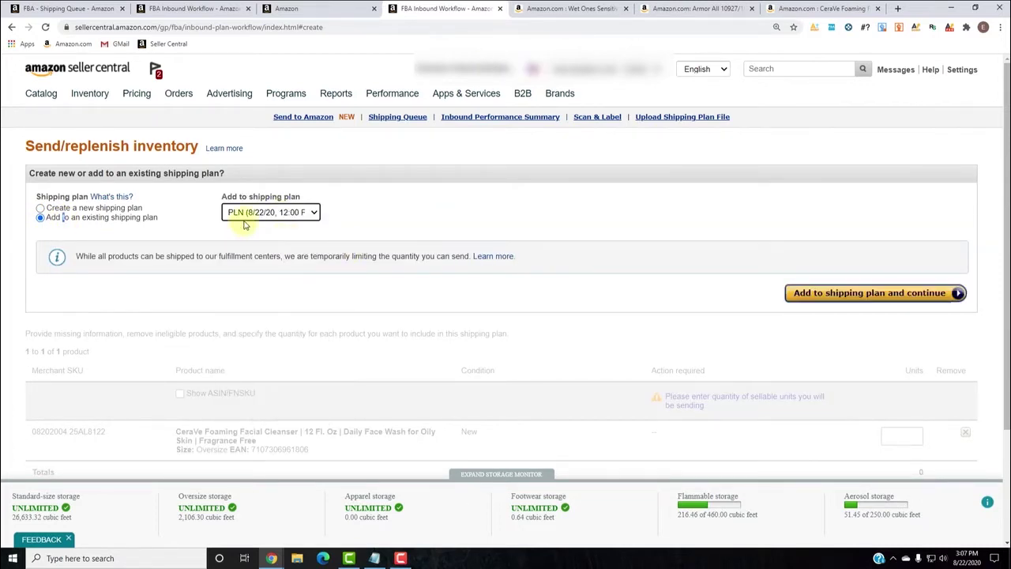
left_click(868, 294)
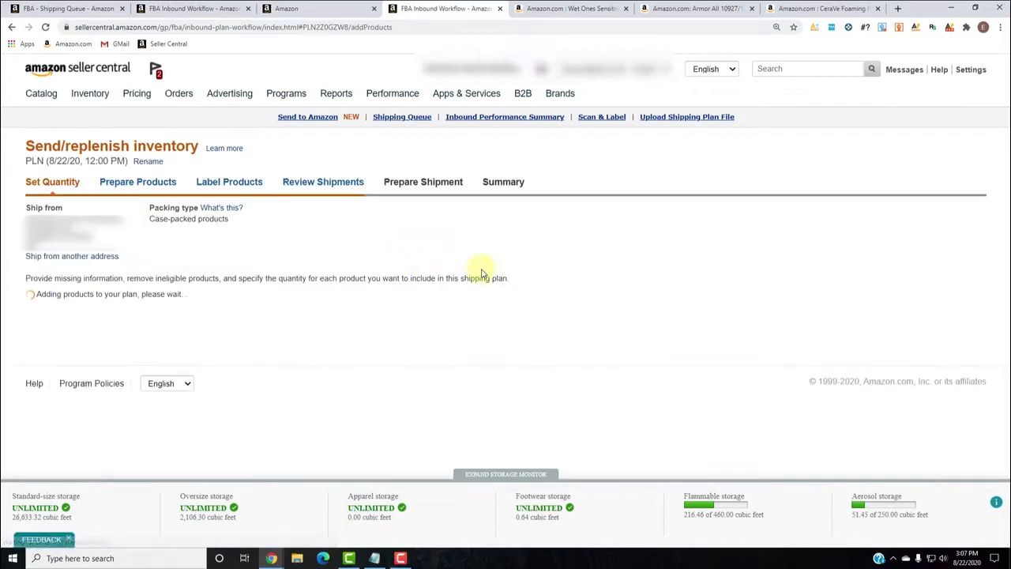
scroll(605, 293, "down", 4)
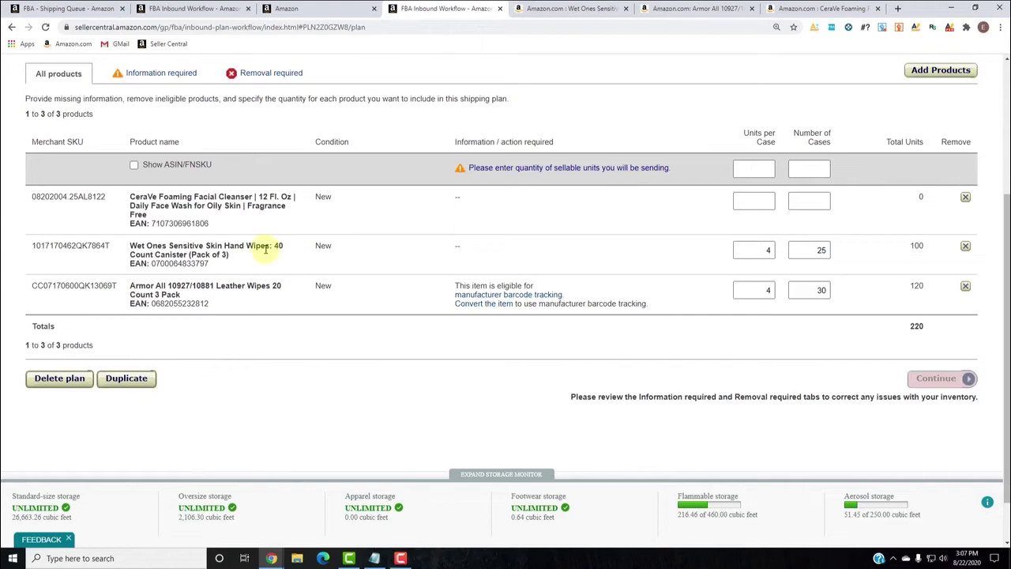
Step: Close the outdated browser tab of the shipping plan that lists only the Wet Ones and Armor All wipes
left_click(289, 9)
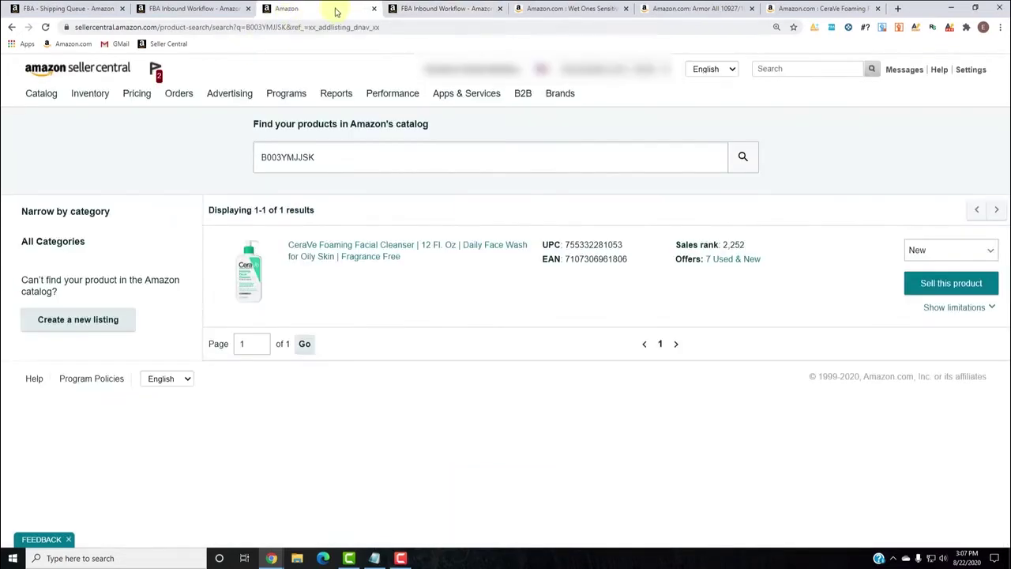
left_click(206, 7)
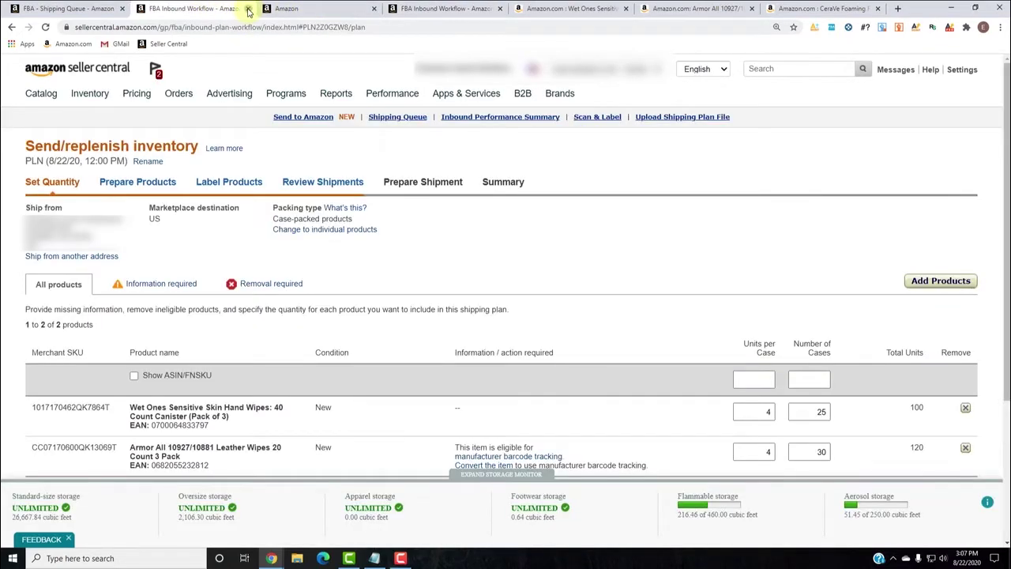
left_click(248, 9)
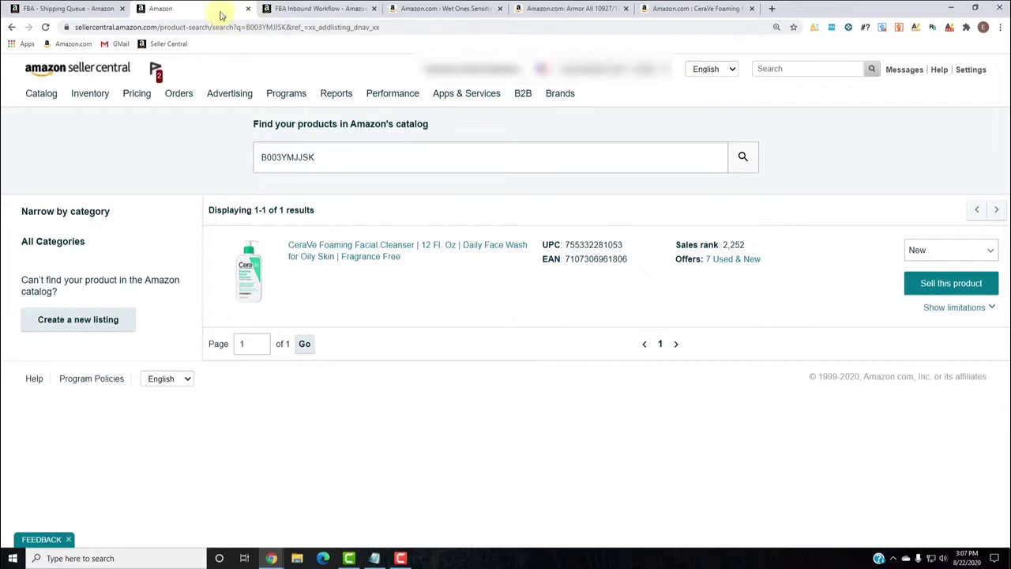
Step: Close the product search tab and set the CeraVe cleanser to 12 units per case and 2 cases in the shipping plan
left_click(248, 9)
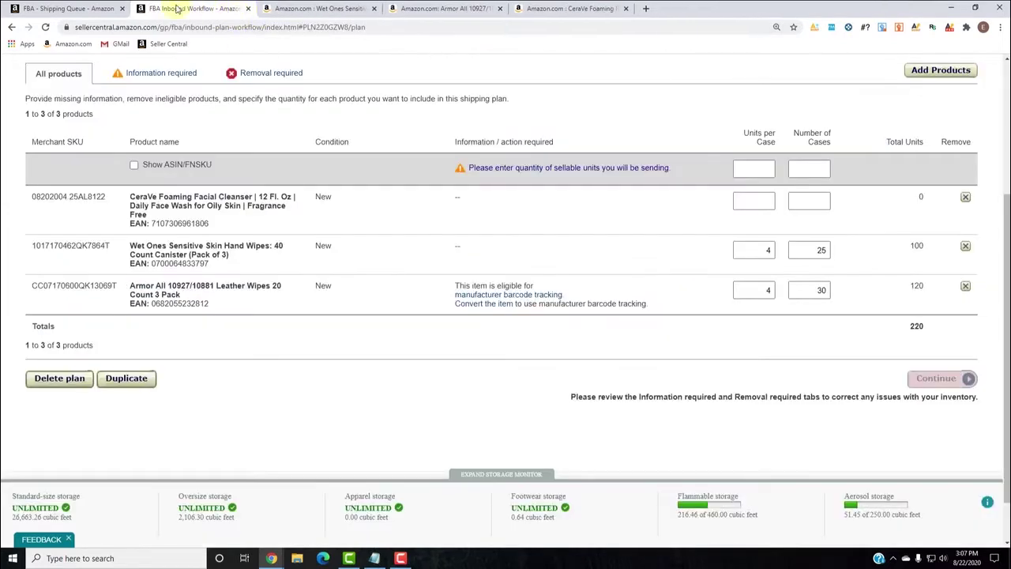
left_click(752, 199)
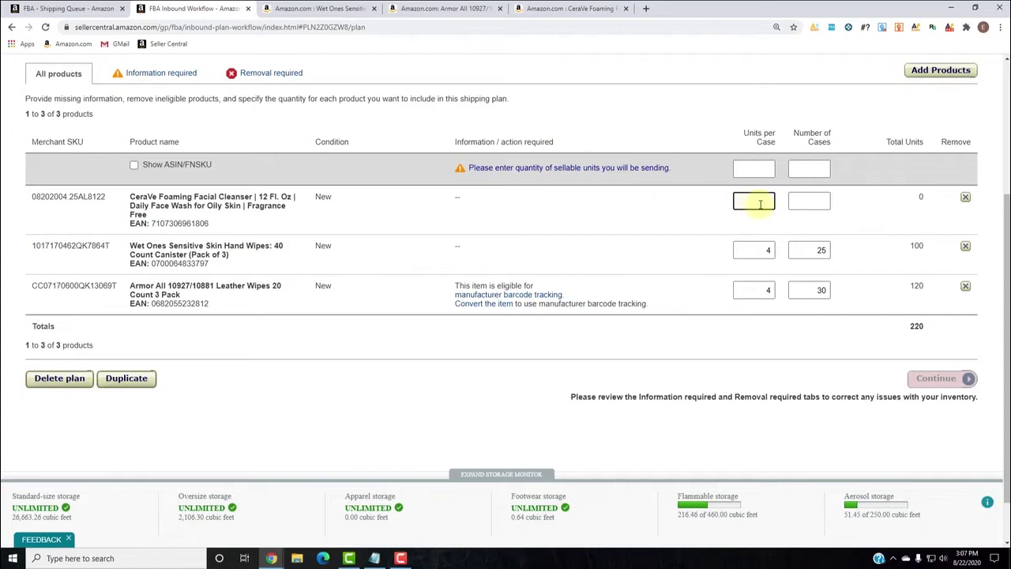
key("Tab")
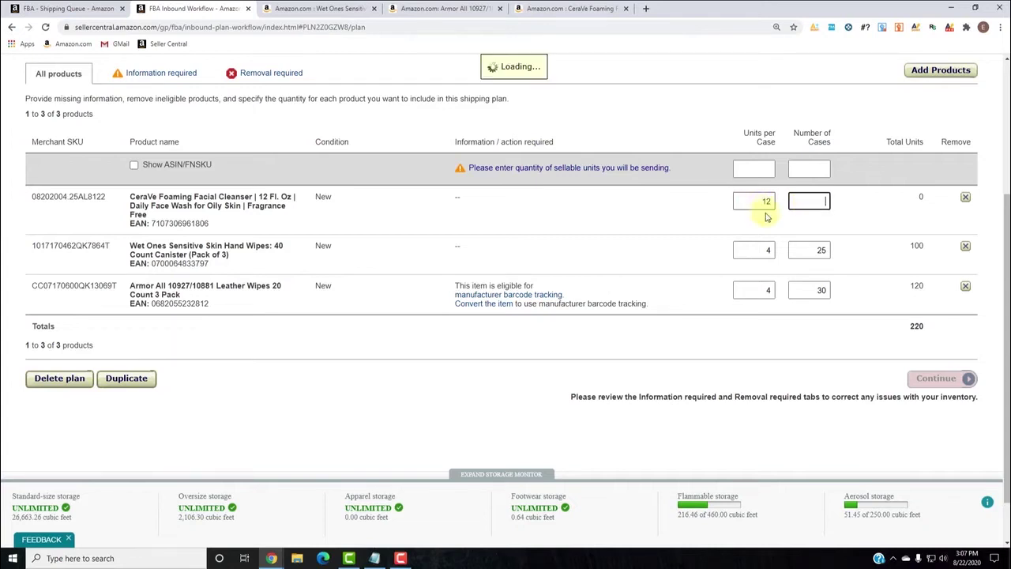
type("2")
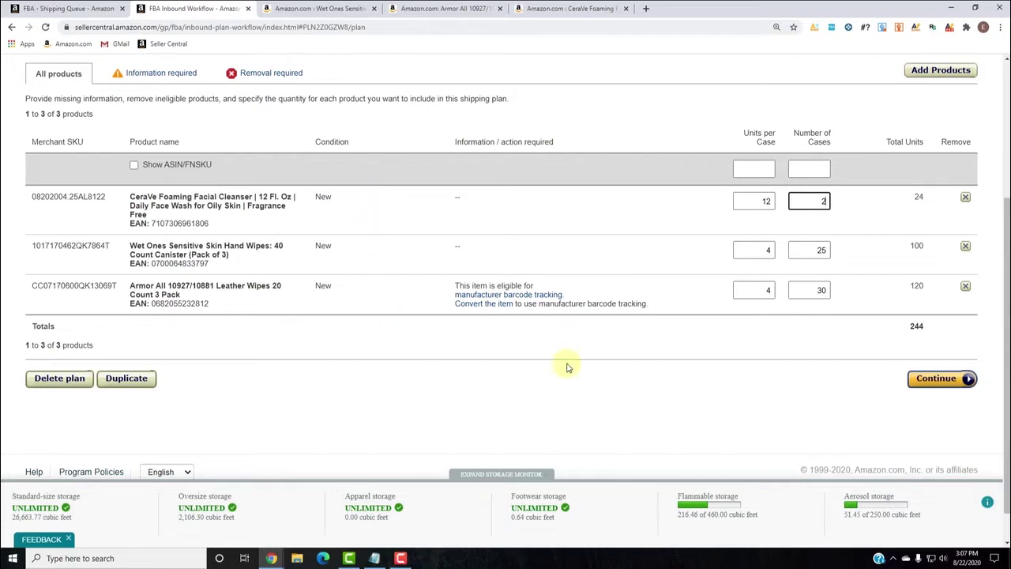
left_click(772, 370)
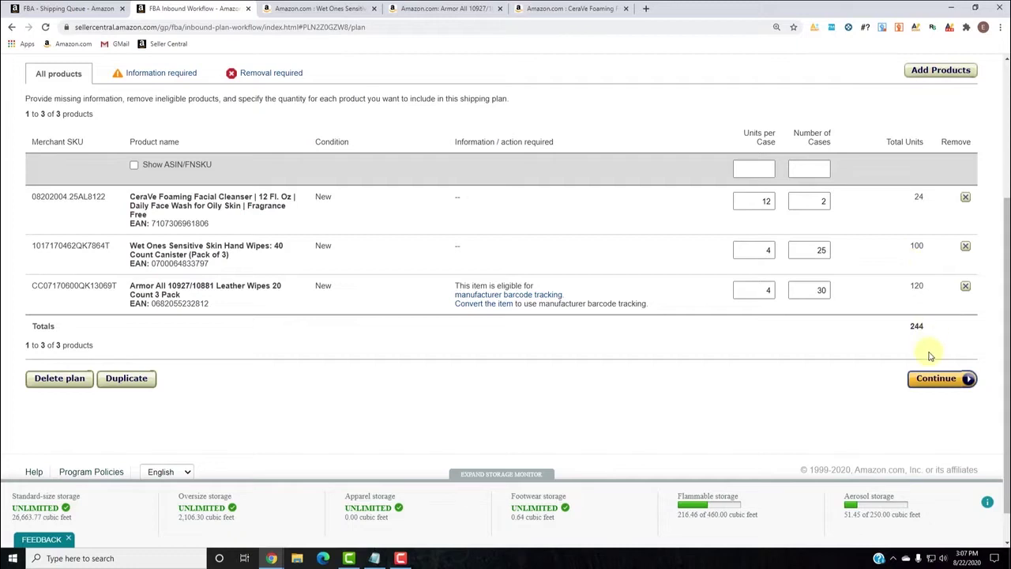
Step: Try 300 and 100 cases as the quantity of the Armor All wipes to test their restock limit
scroll(920, 355, "up", 1)
double_click(825, 305)
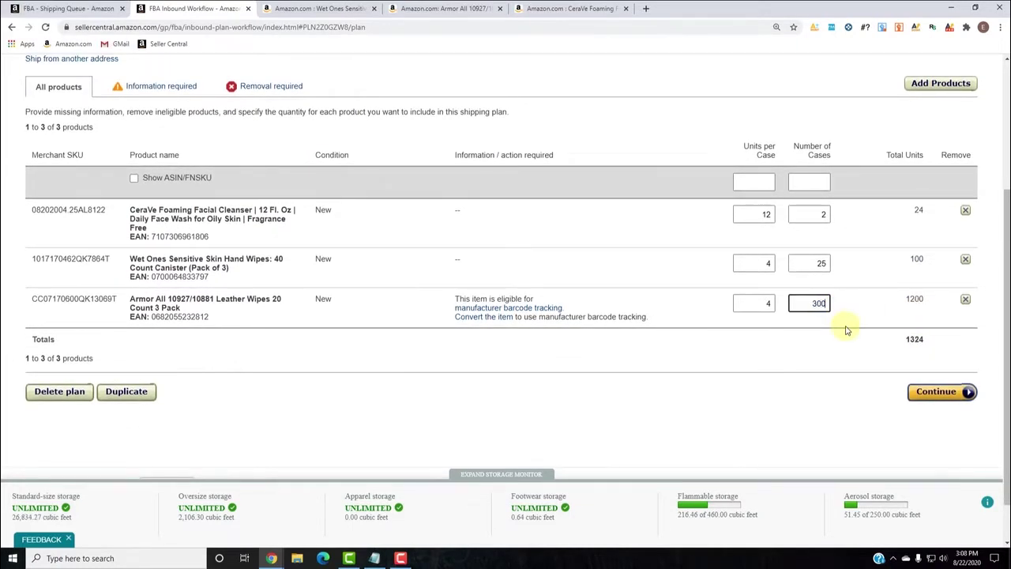
key("Return")
scroll(843, 332, "down", 3)
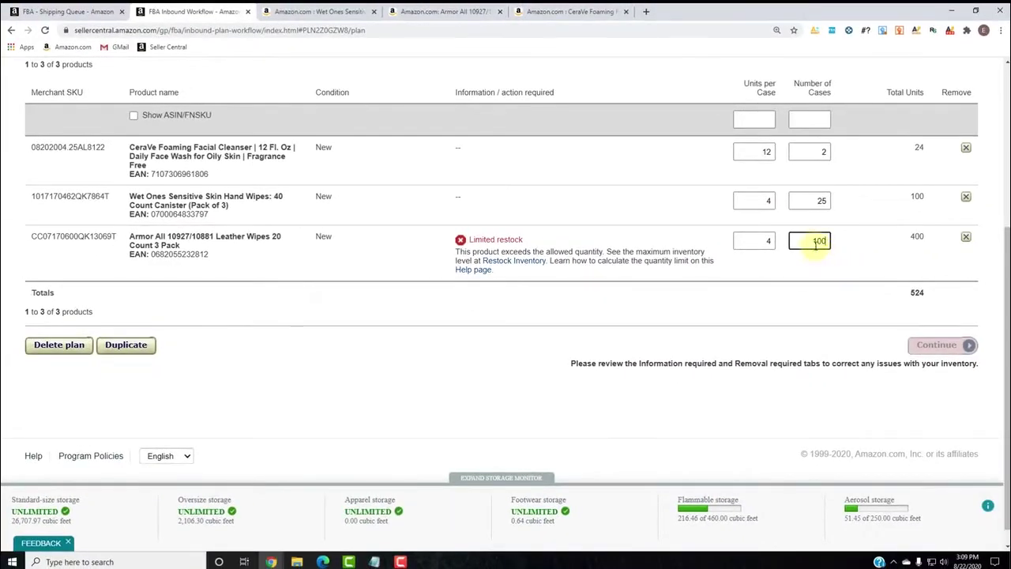
double_click(825, 241)
key("Return")
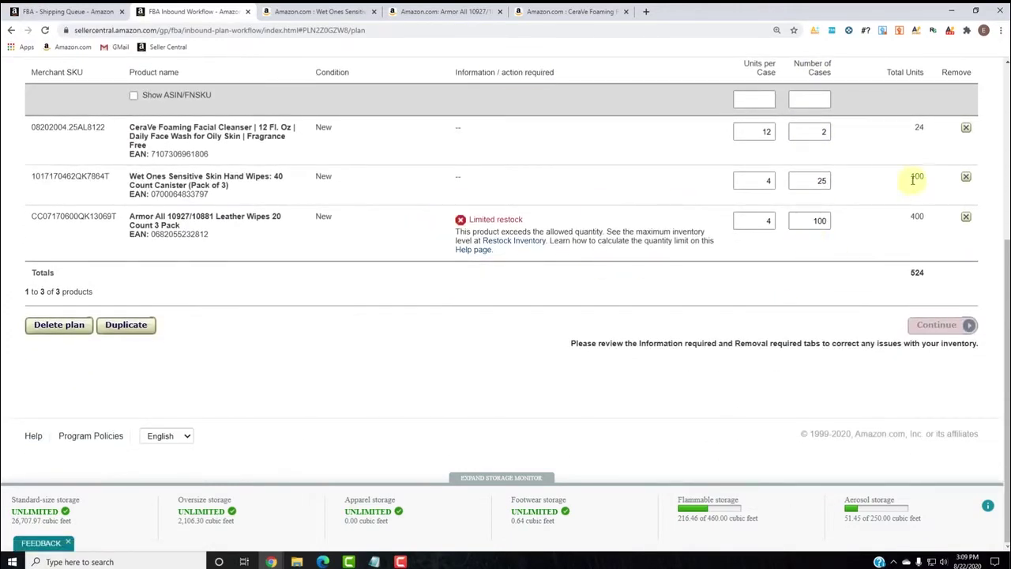
Step: Narrow down the Armor All wipes' restock limit by trying 50 cases and 75 cases
left_click(814, 221)
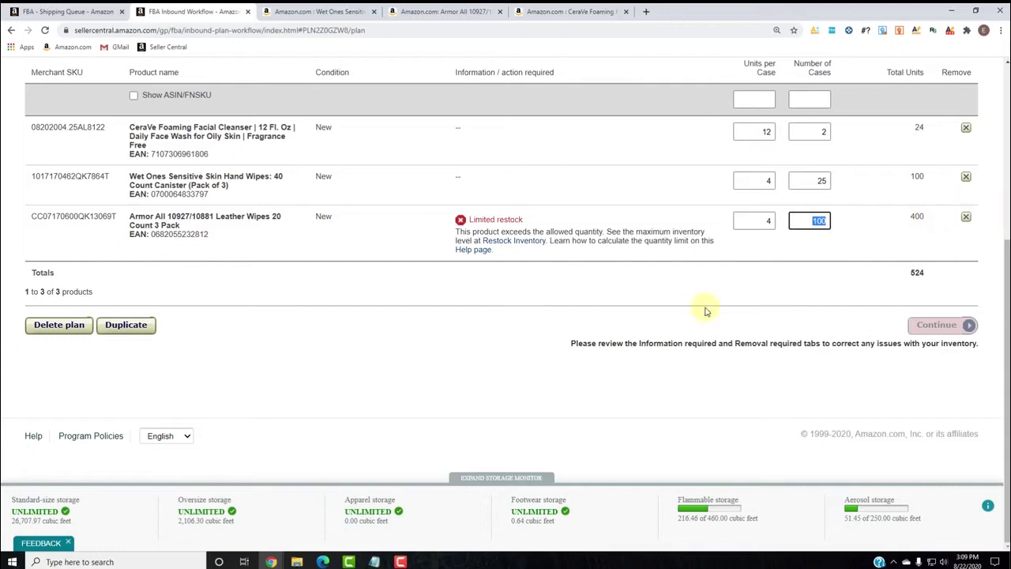
key("ctrl+a")
type("50")
key("Return")
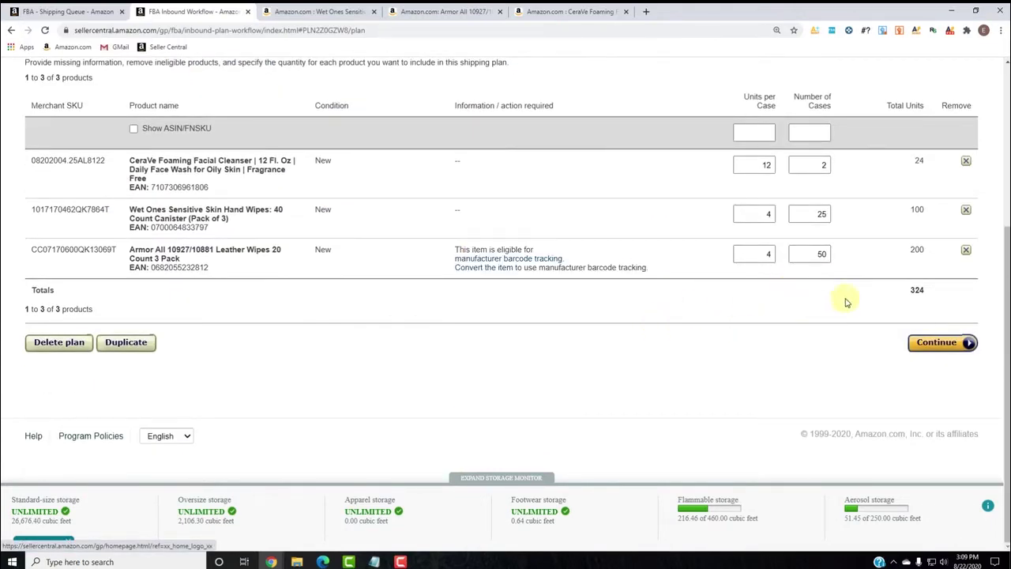
double_click(824, 254)
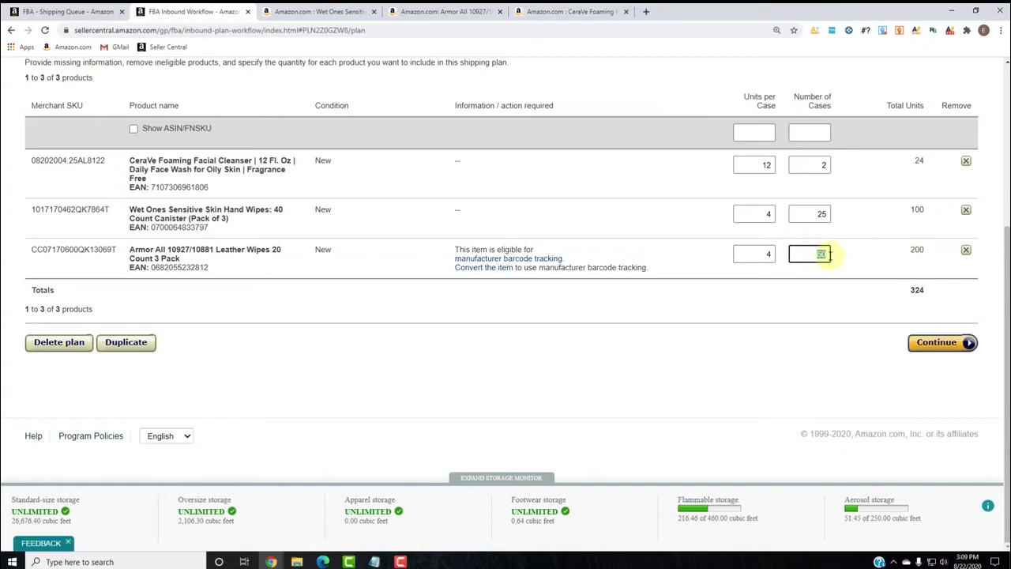
type("75")
key("Return")
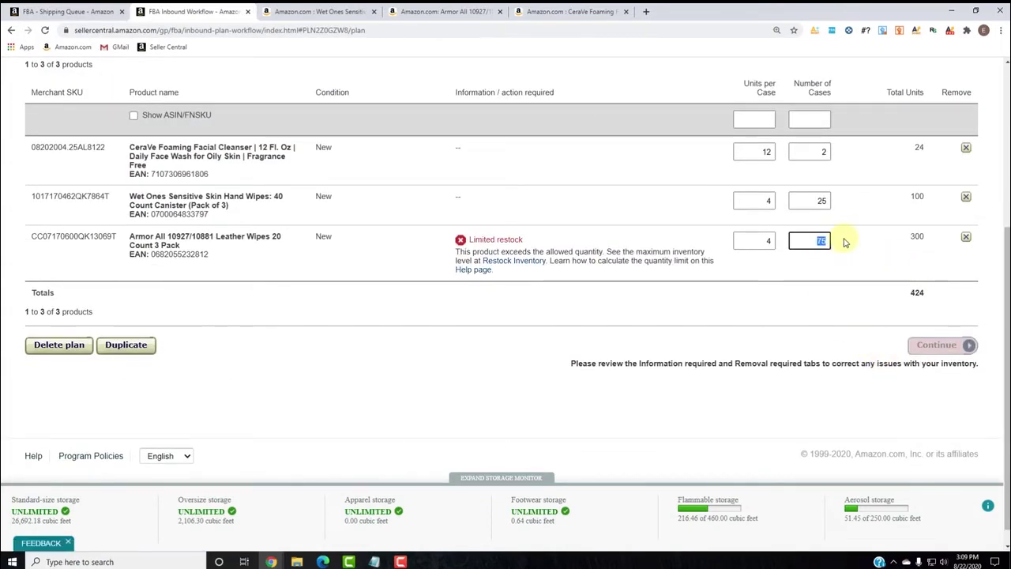
Step: Test the Armor All wipes' allowed quantity further with 70, 60 and 51 cases
scroll(844, 287, "down", 5)
double_click(826, 221)
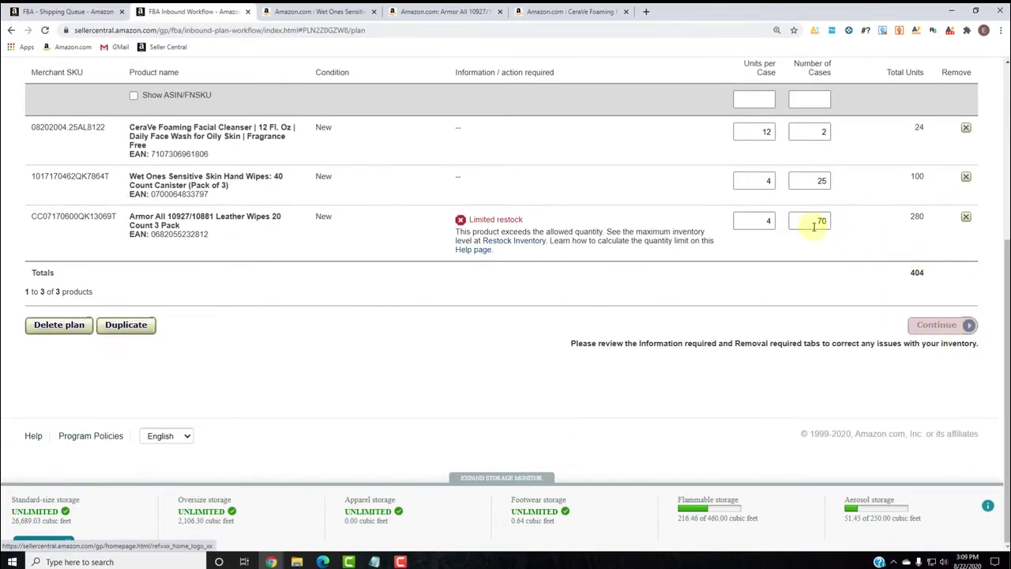
type("60")
key("Return")
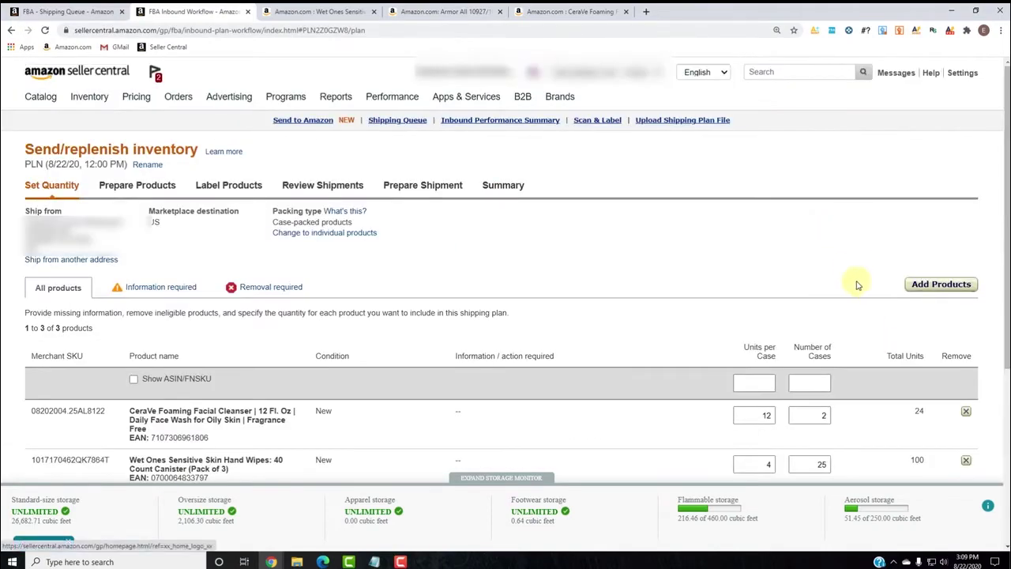
scroll(855, 282, "down", 3)
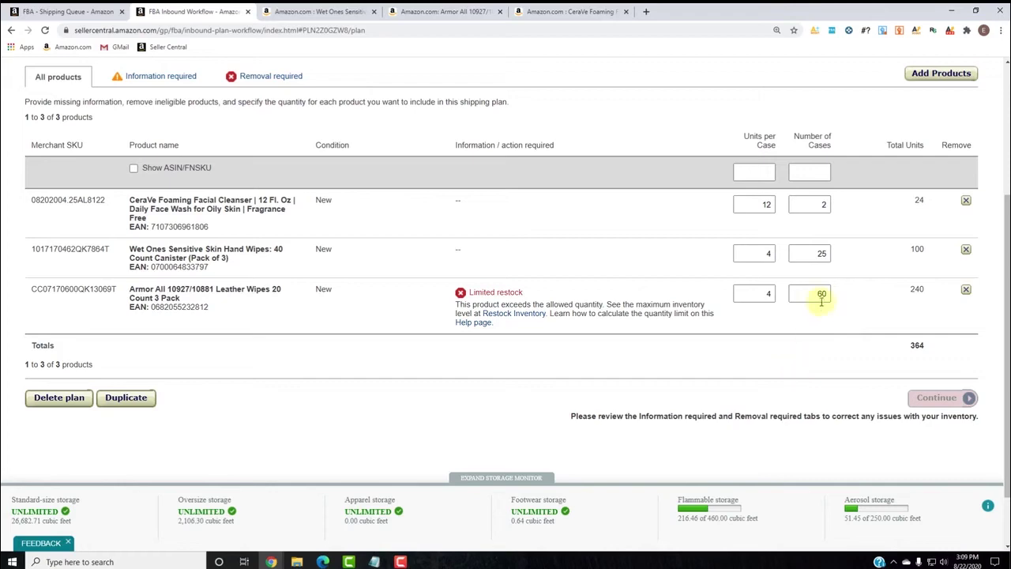
double_click(820, 294)
type("51")
key("Return")
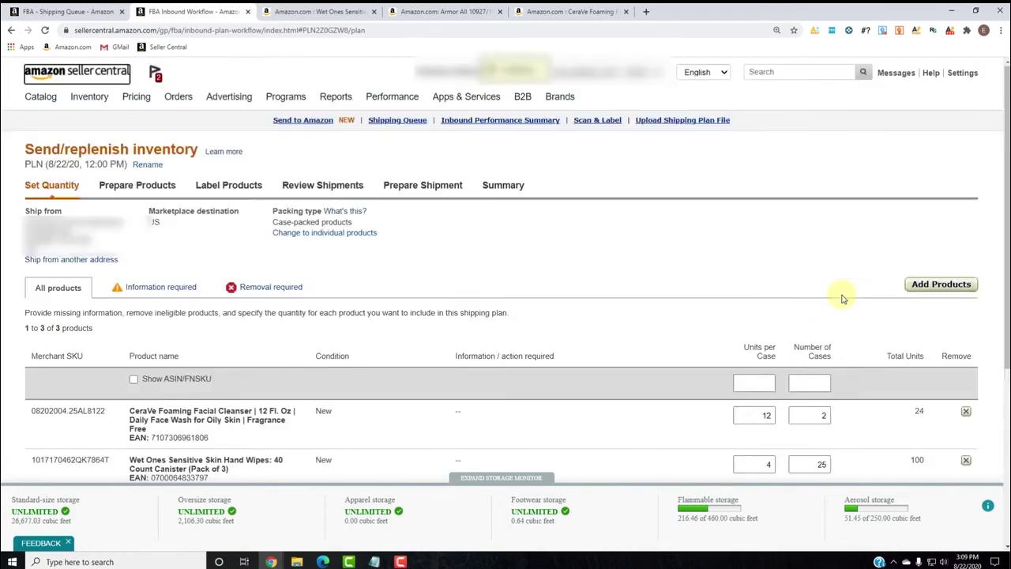
Step: Reduce the Armor All wipes to 50 cases and then to 25 cases
scroll(825, 320, "down", 5)
double_click(805, 220)
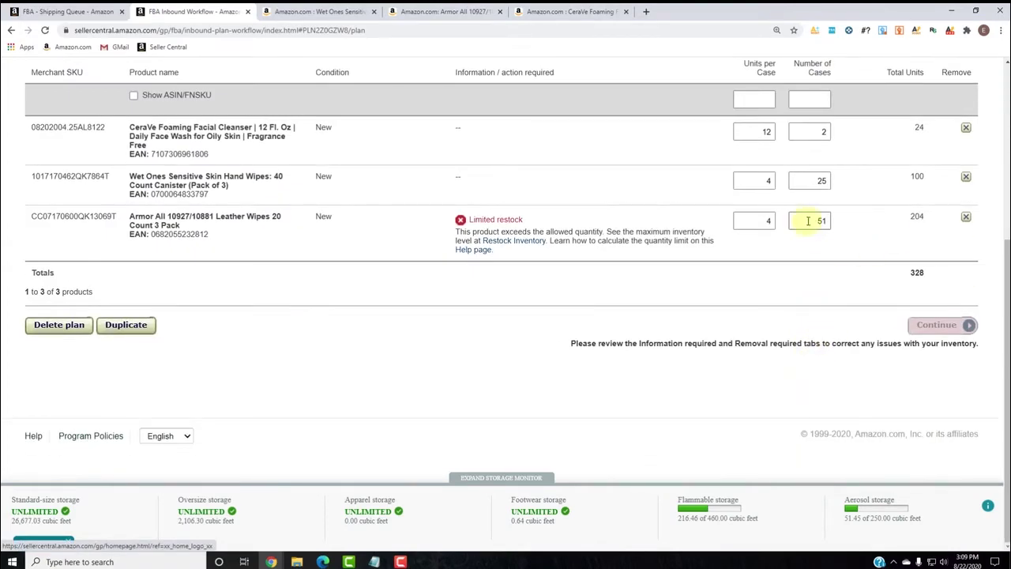
type("50")
key("Return")
scroll(851, 229, "down", 5)
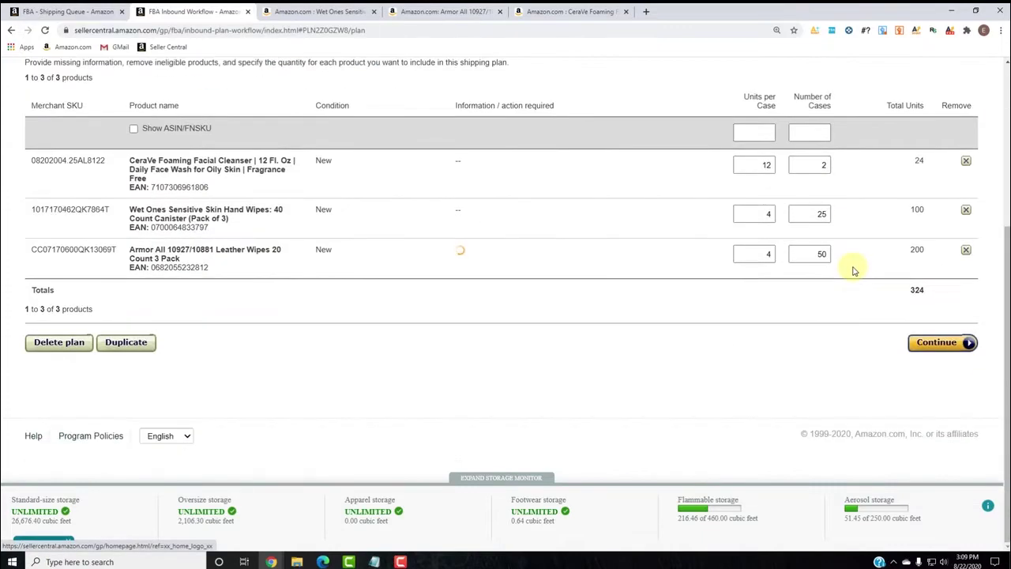
double_click(821, 251)
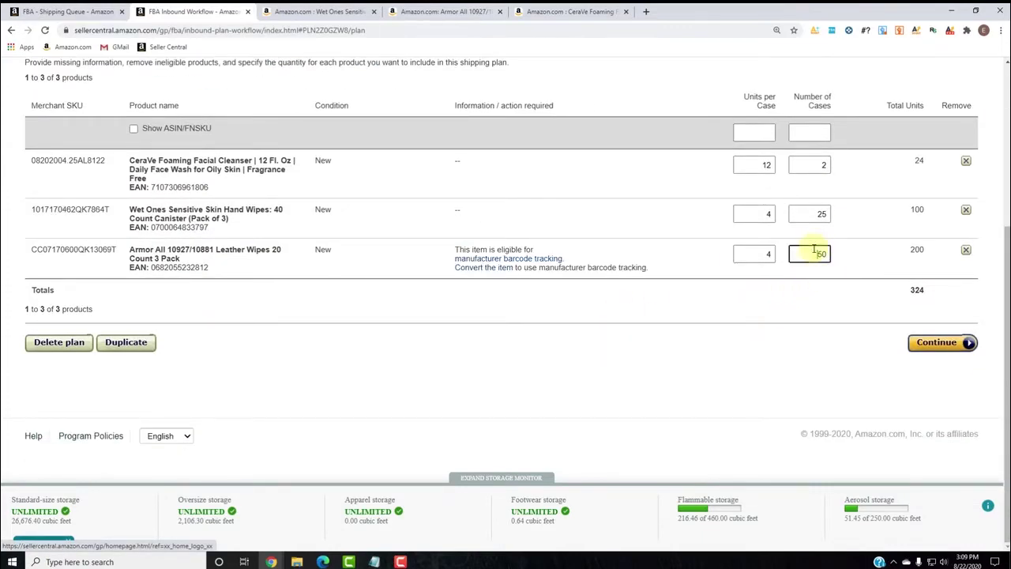
type("50")
key("Return")
scroll(835, 414, "down", 4)
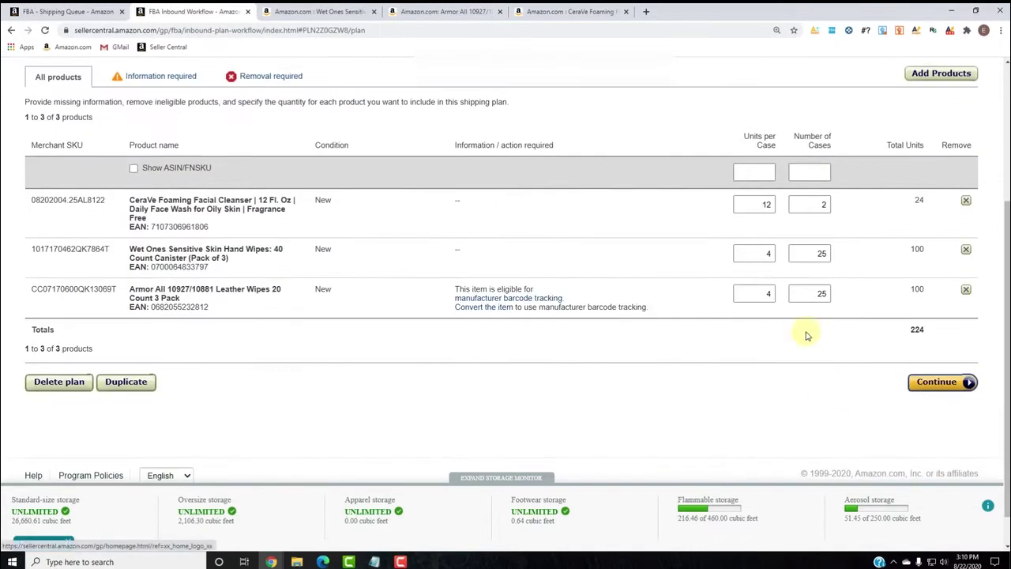
Step: Set the Armor All wipes' number of cases to 30 in the shipping plan
double_click(818, 292)
type("30")
key("Return")
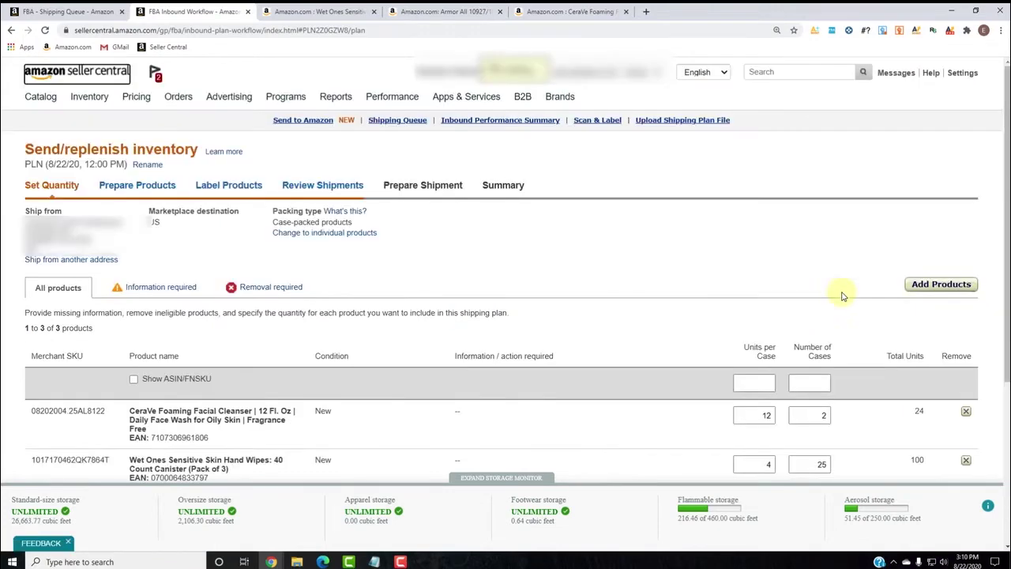
scroll(824, 293, "down", 4)
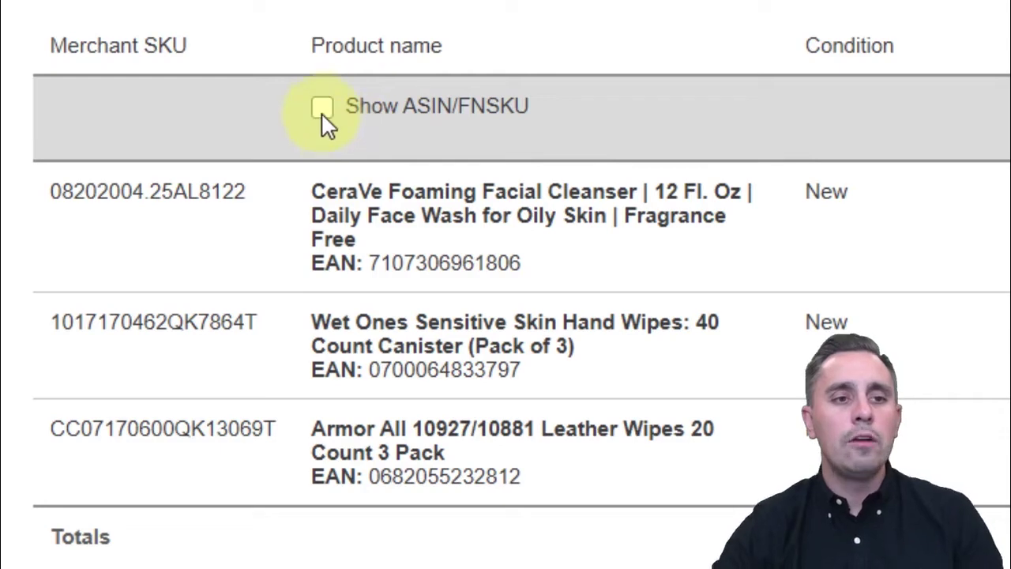
Step: Show the ASIN/FNSKU details of the listed products, check the Wet Ones wipes' size type, and hide the details again
left_click(316, 107)
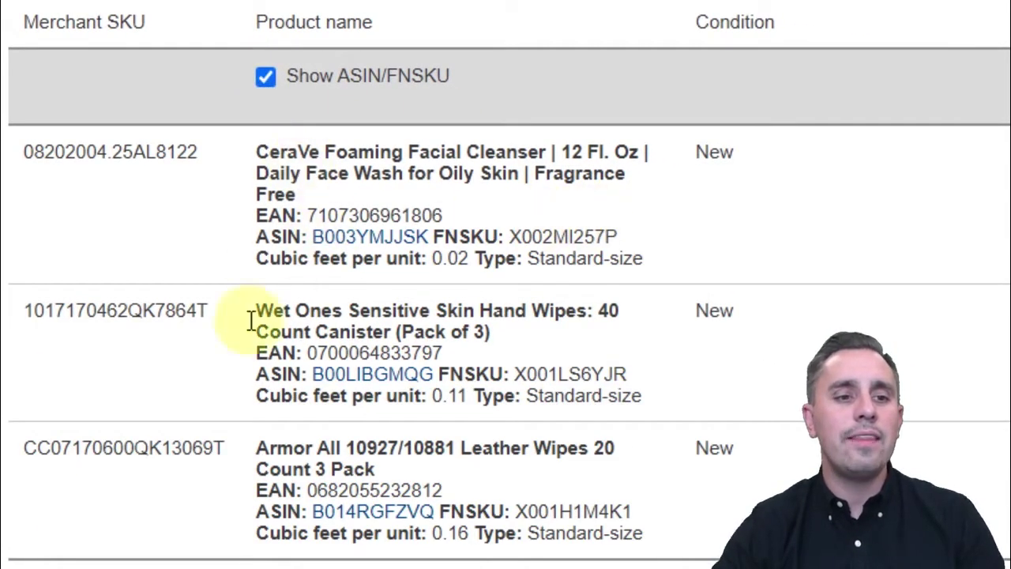
left_click_drag(479, 395, 652, 414)
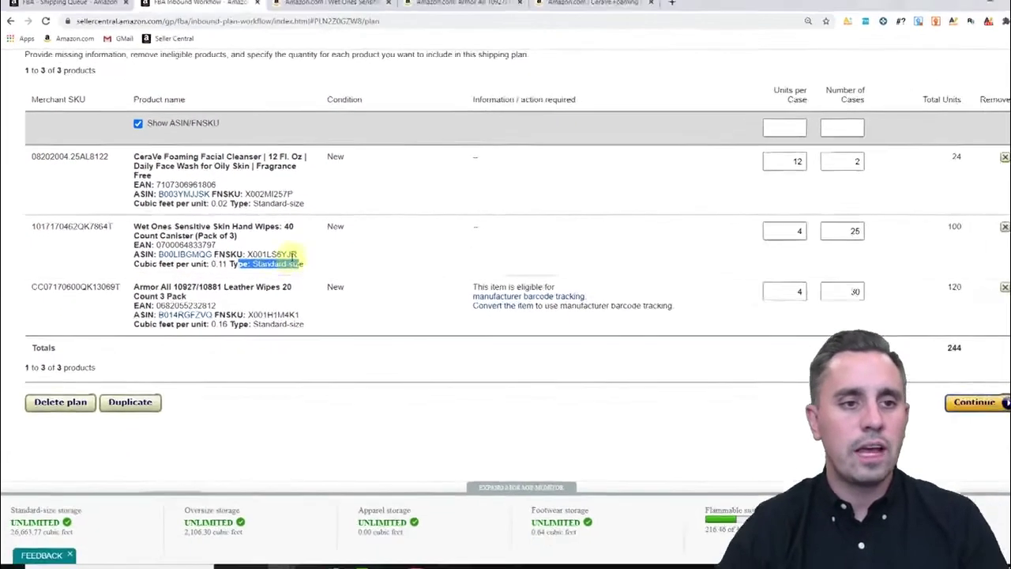
left_click(133, 335)
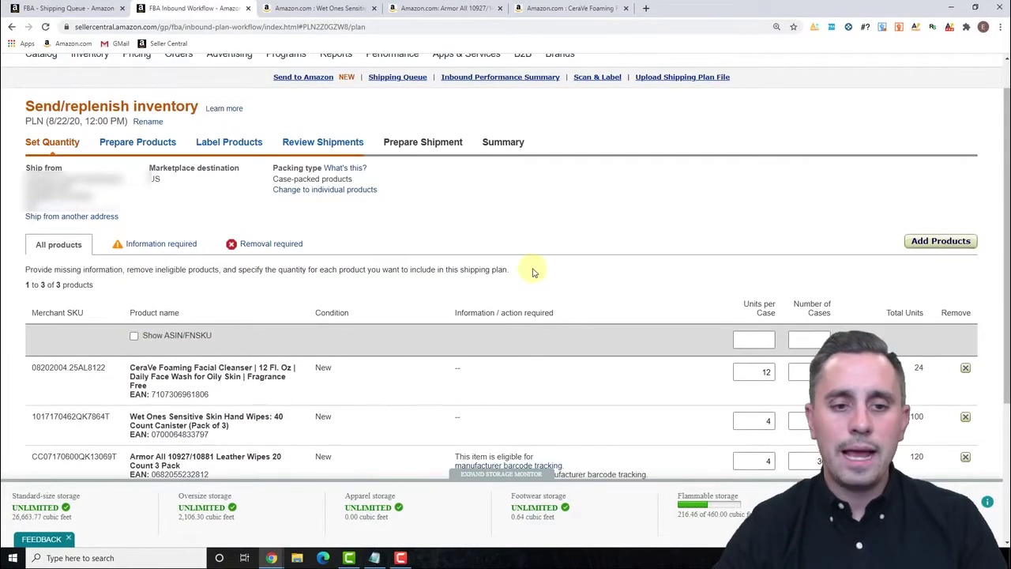
Step: Continue the shipping plan to product preparation and examine the prep guidance, including the CeraVe cleanser's poly bagging description
scroll(532, 268, "down", 3)
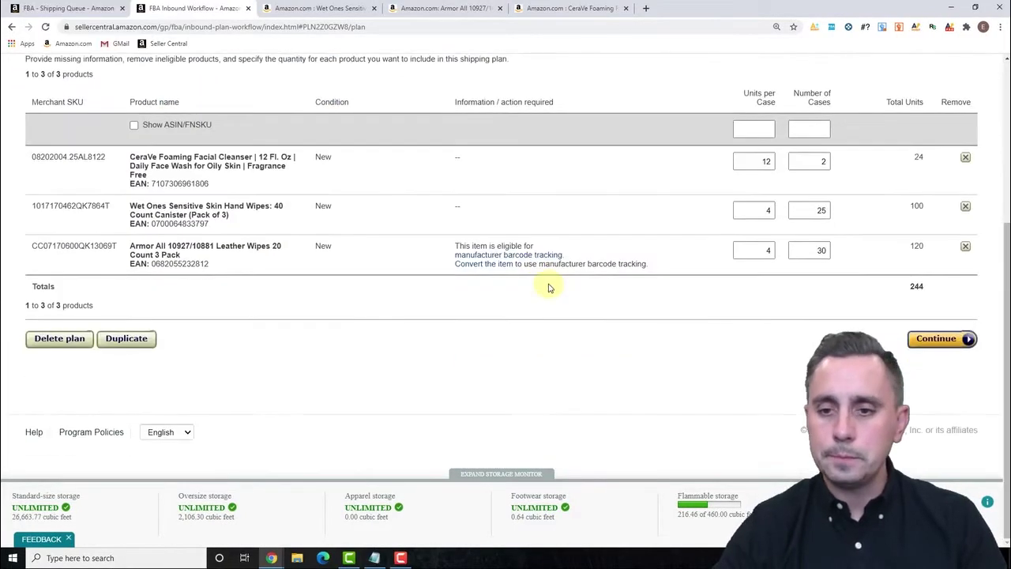
left_click(939, 340)
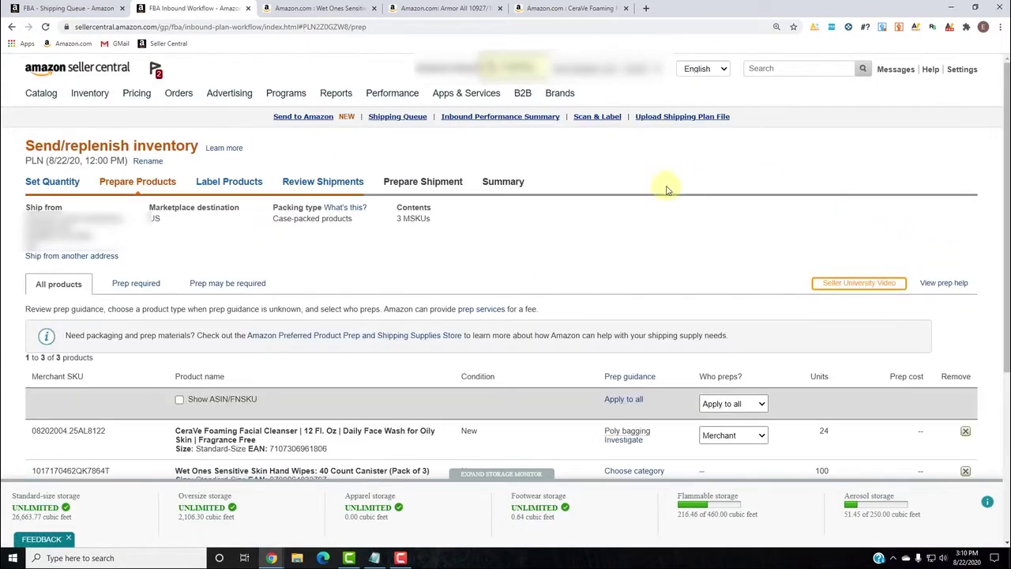
scroll(667, 191, "down", 4)
scroll(714, 233, "up", 2)
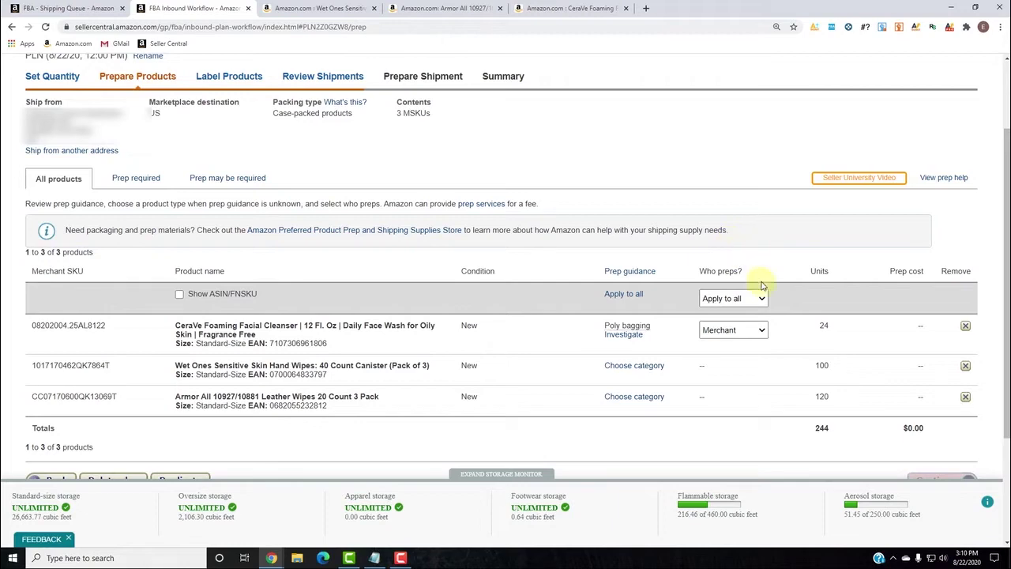
scroll(763, 283, "down", 1)
scroll(801, 292, "up", 2)
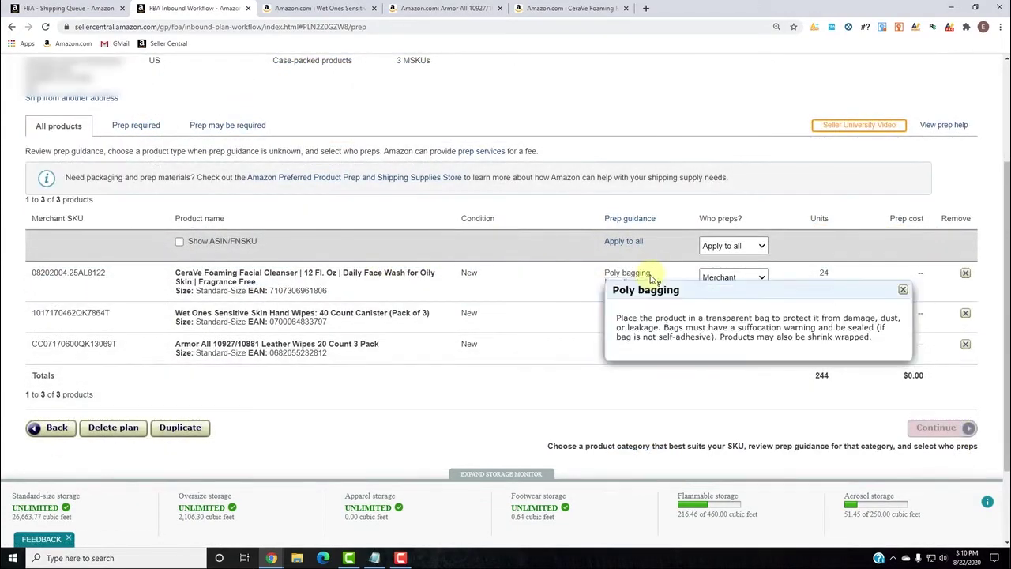
Step: Check who can prep the CeraVe cleanser and apply Merchant as the preparer to all products
left_click(750, 277)
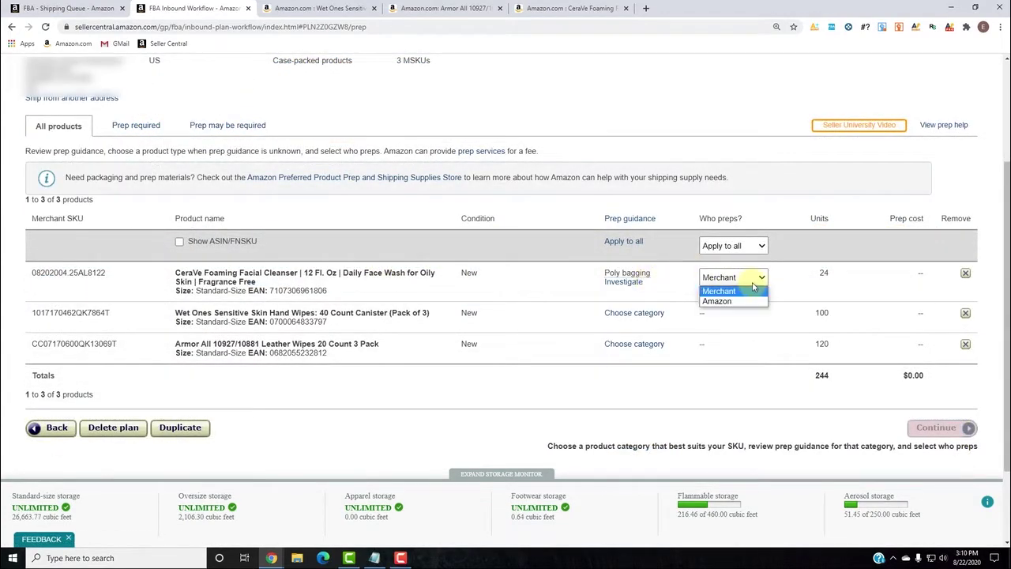
left_click(755, 276)
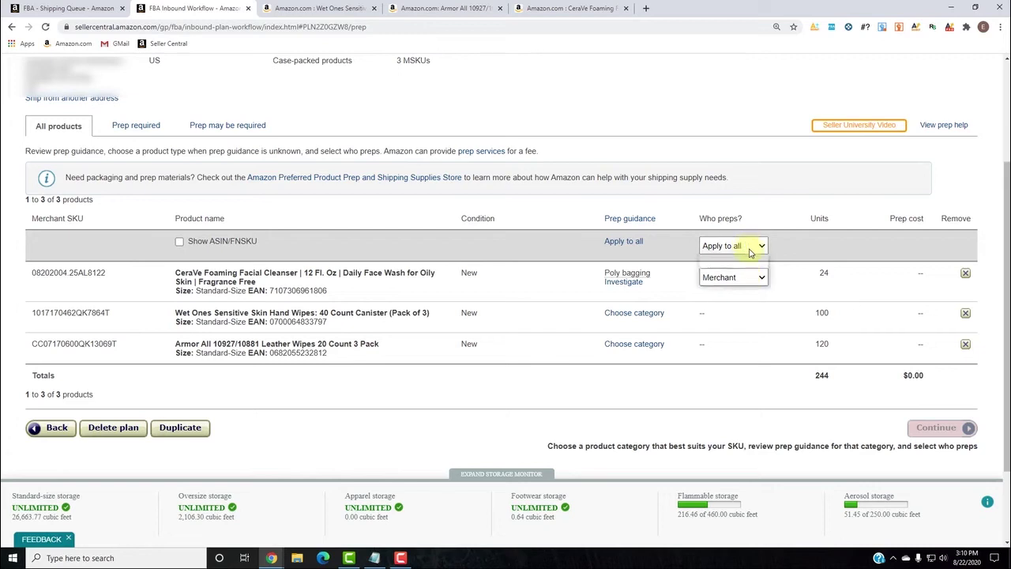
left_click(754, 245)
left_click(731, 282)
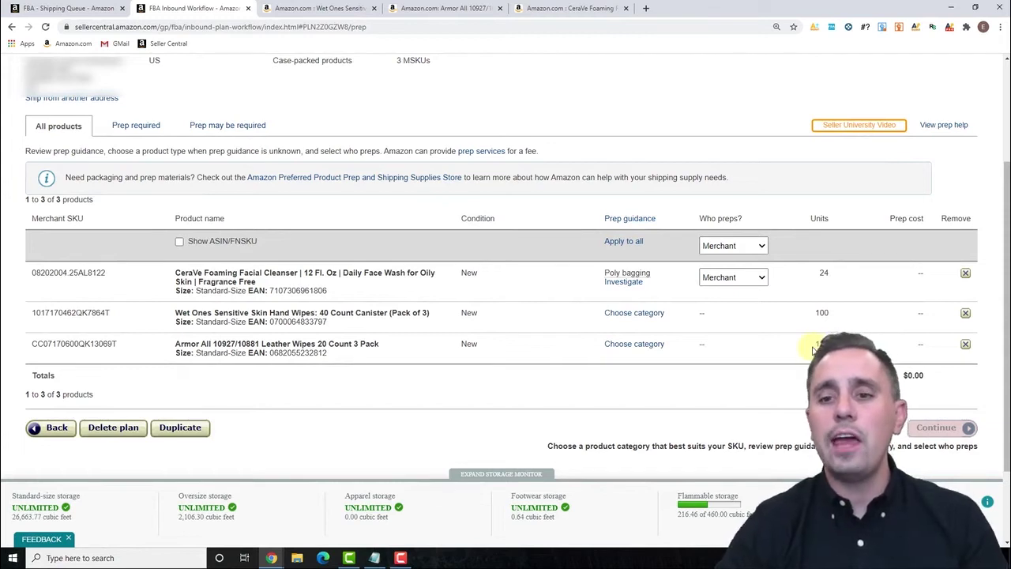
left_click(738, 251)
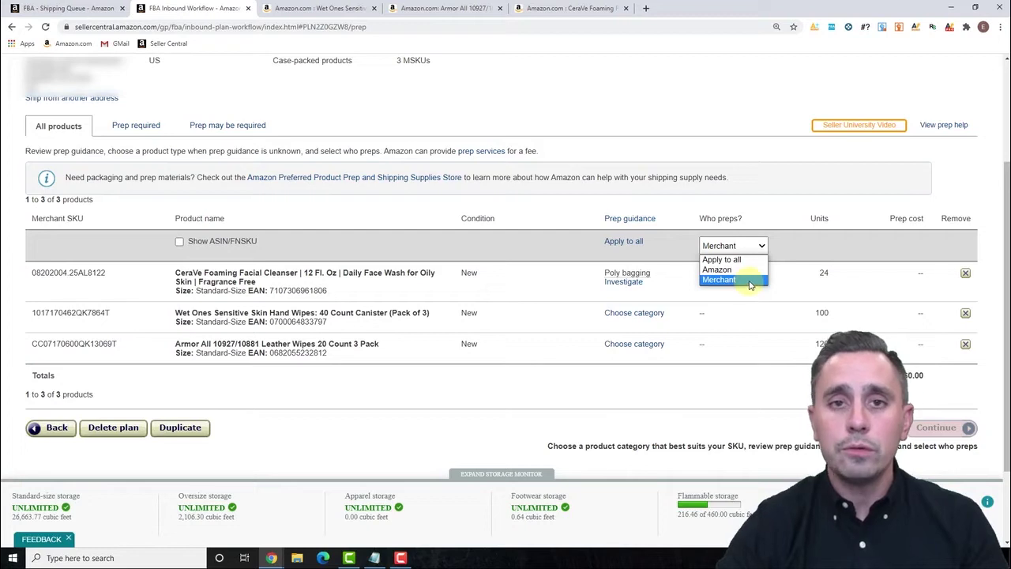
left_click(752, 280)
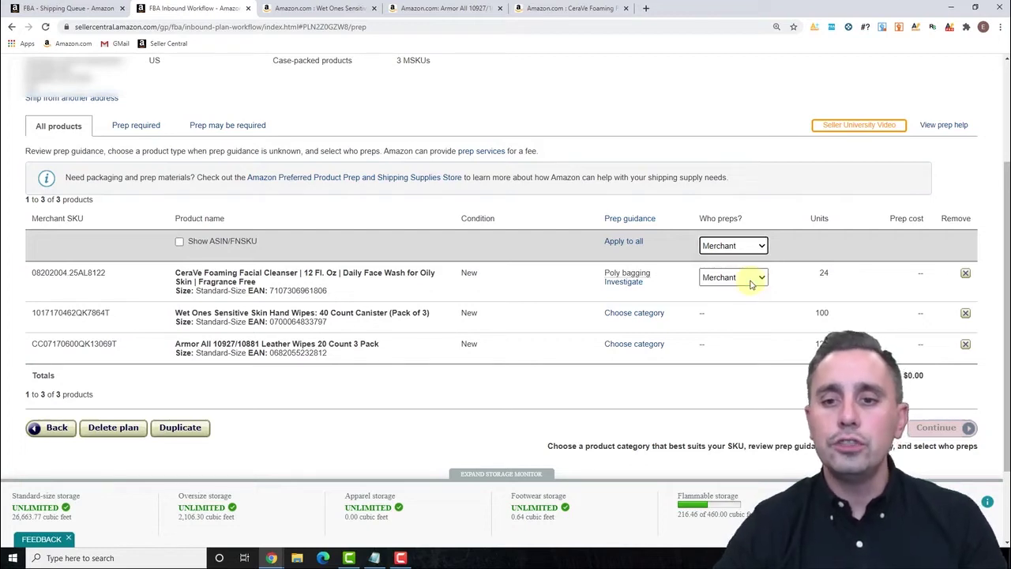
Step: Apply Amazon as the preparer to all products and switch the CeraVe cleanser's preparer back to Merchant
left_click(742, 247)
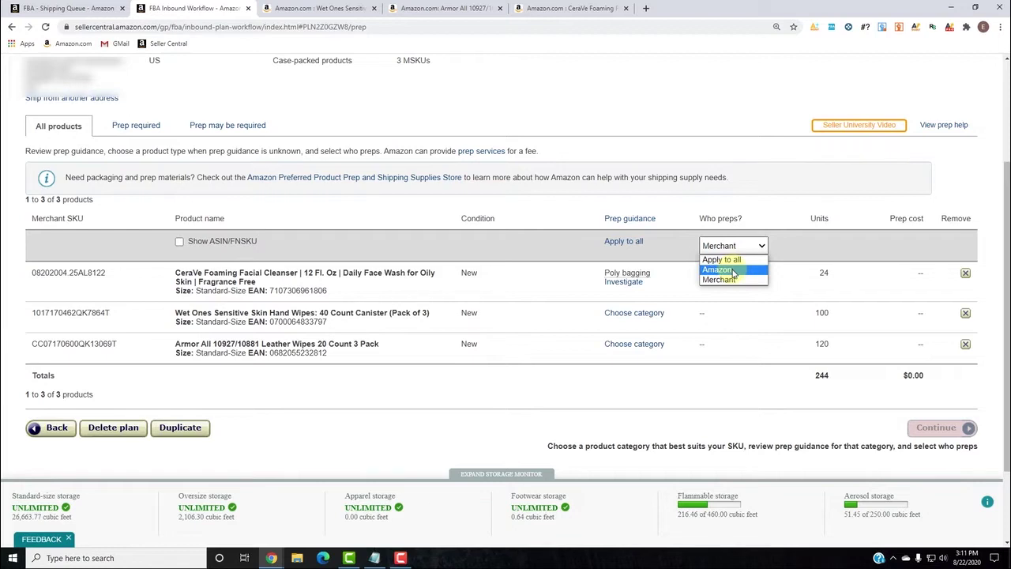
left_click(732, 270)
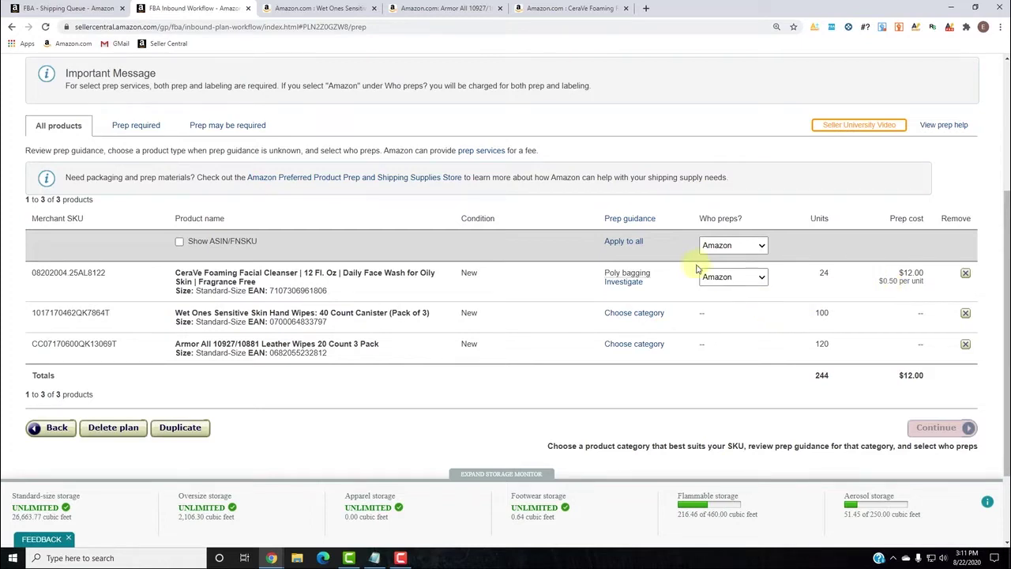
left_click(732, 276)
left_click(731, 301)
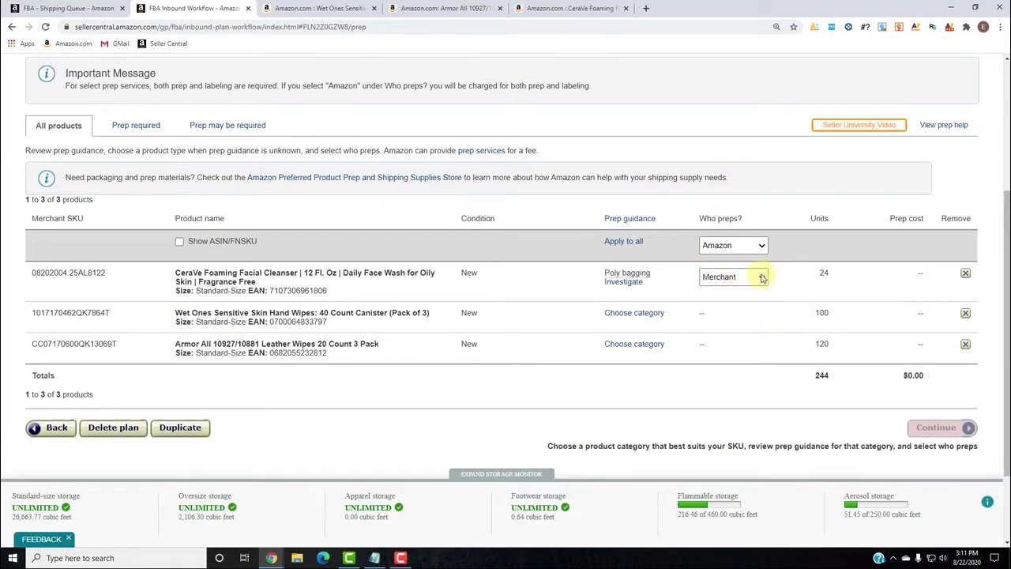
Step: Set the prep category of the Wet Ones hand wipes to No Prep Needed
left_click(641, 315)
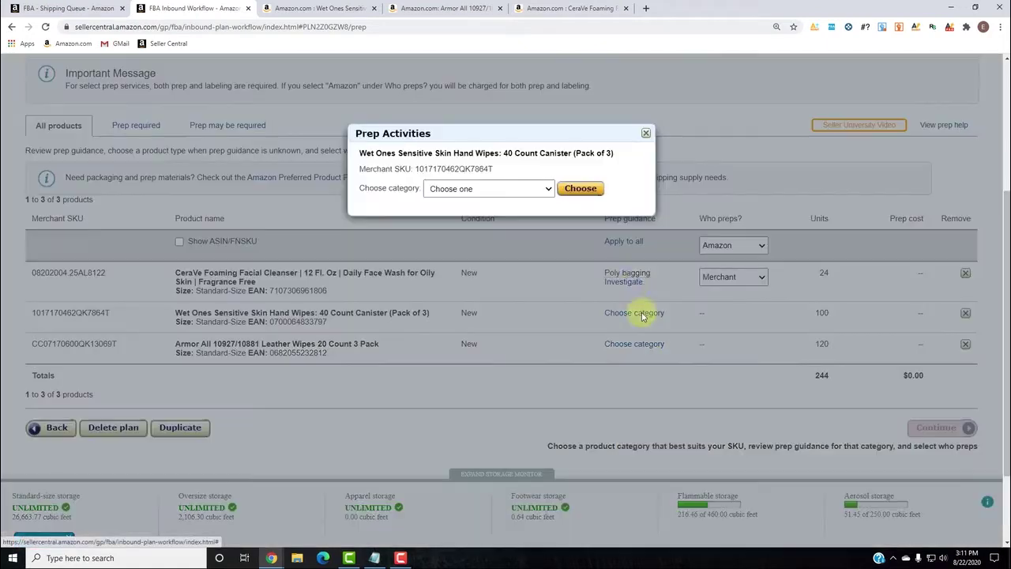
left_click(500, 193)
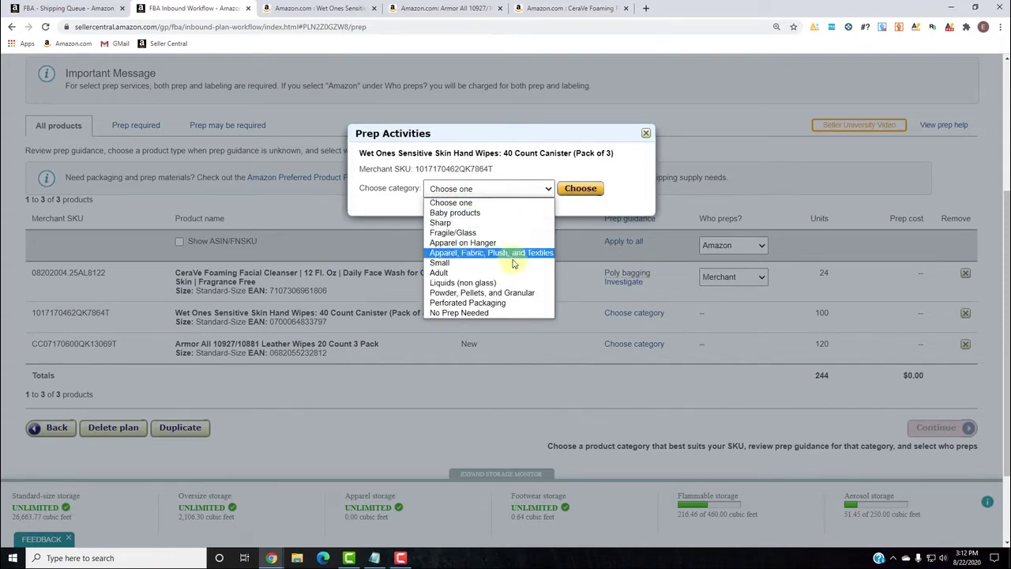
left_click(509, 310)
left_click(579, 189)
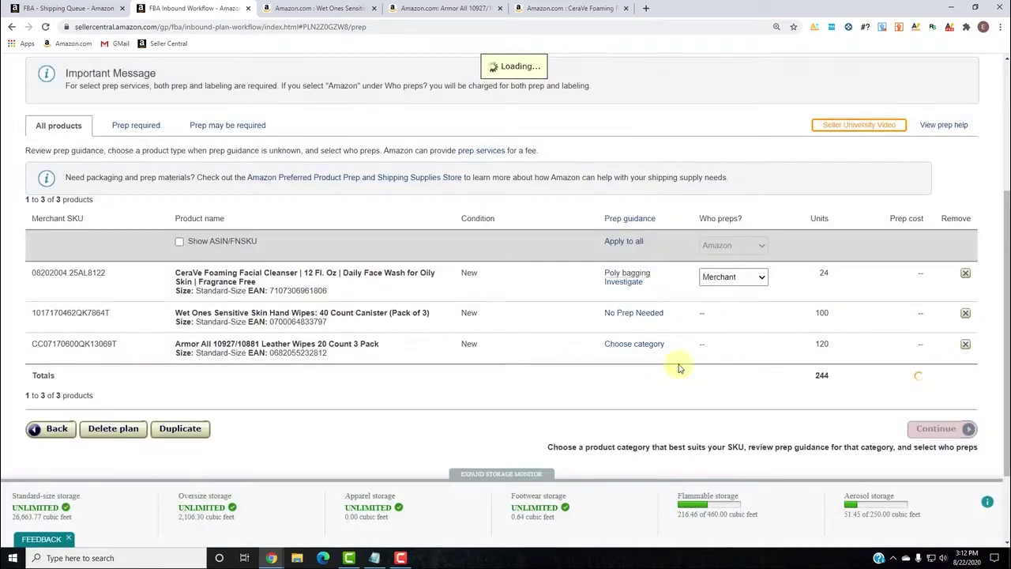
Step: Set the prep category of the Armor All leather wipes to No Prep Needed and continue to product labeling
left_click(545, 192)
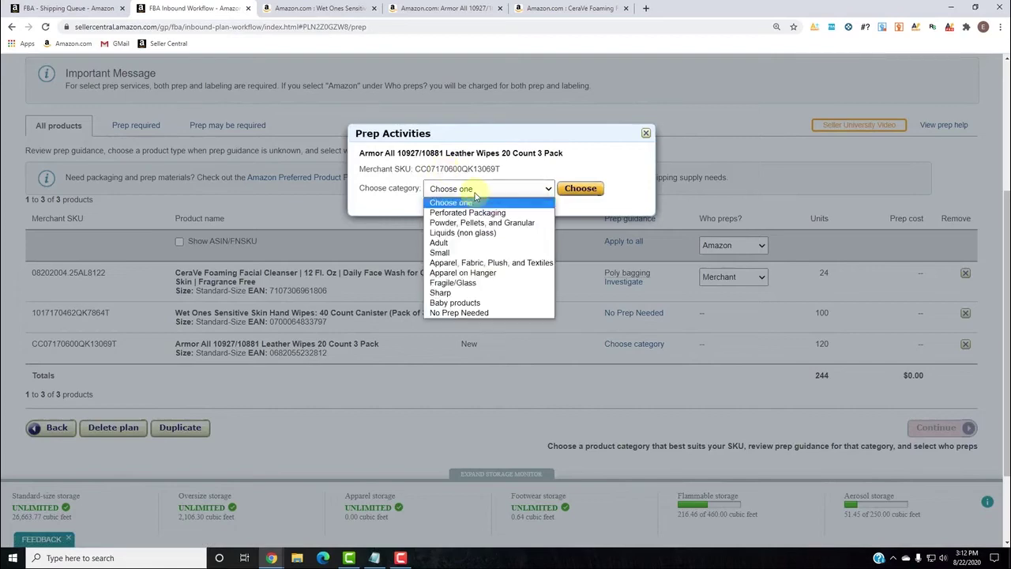
left_click(473, 309)
left_click(583, 190)
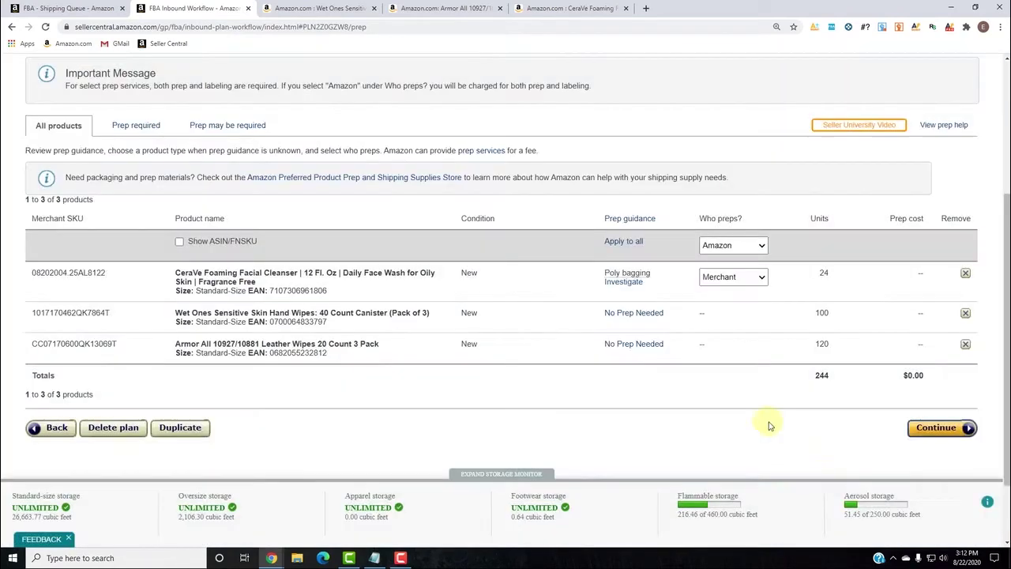
left_click(938, 427)
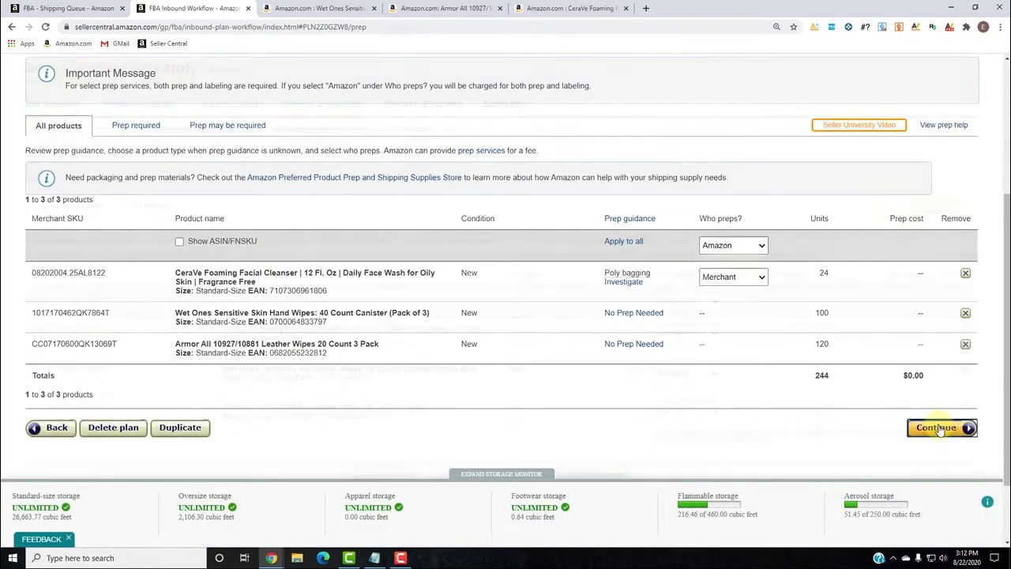
Step: Try the 30-up 1" x 2-5/8" US Letter label format and return to 40-up labels 52.5 x 29.7 mm on A4
left_click(421, 319)
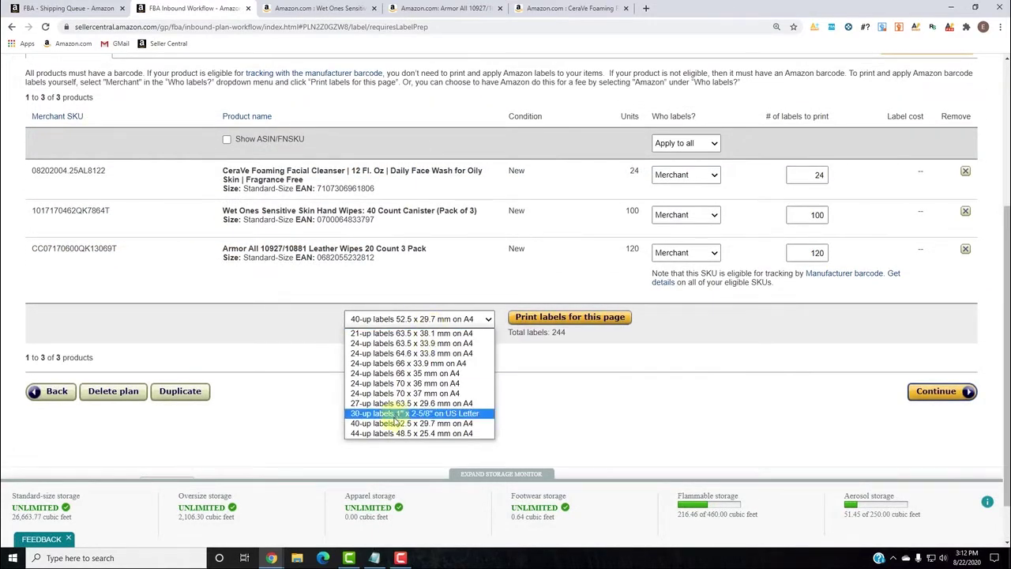
left_click(390, 426)
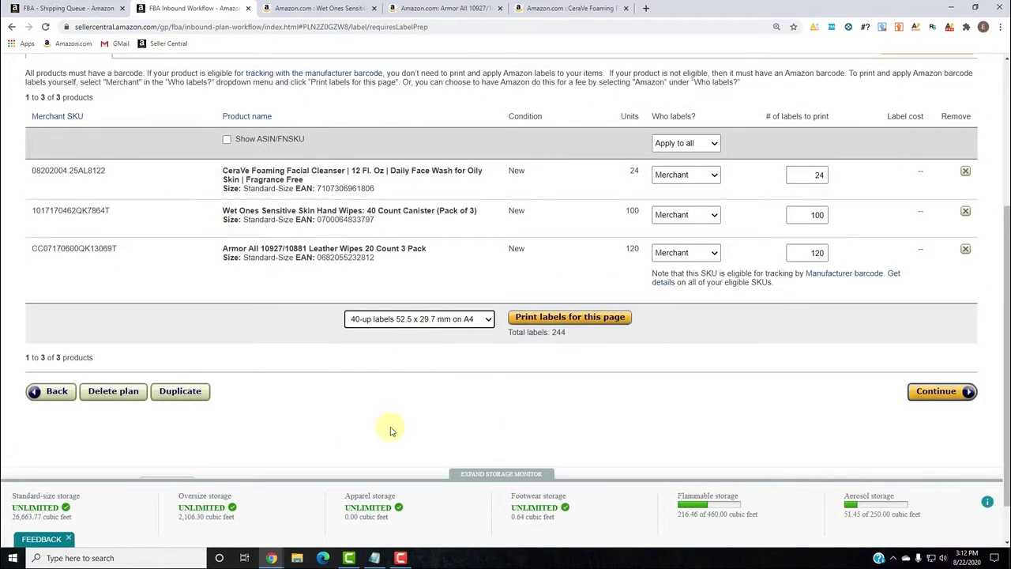
left_click(407, 319)
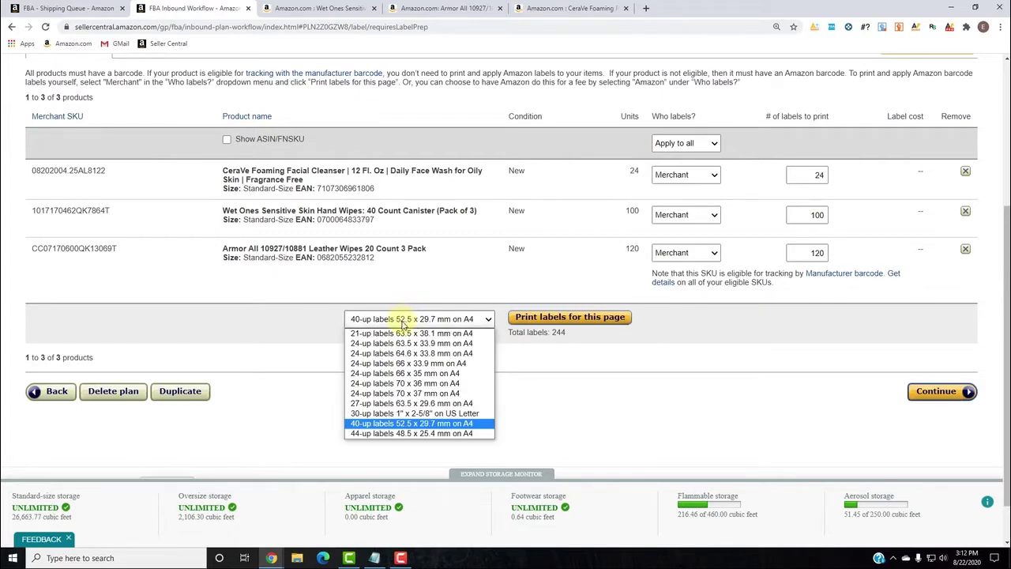
left_click(382, 414)
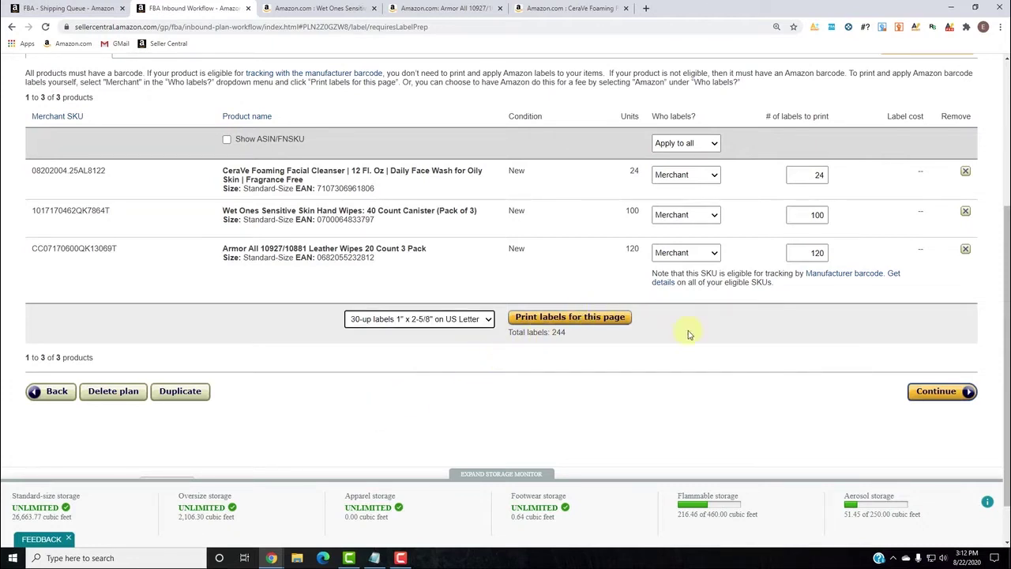
left_click(452, 318)
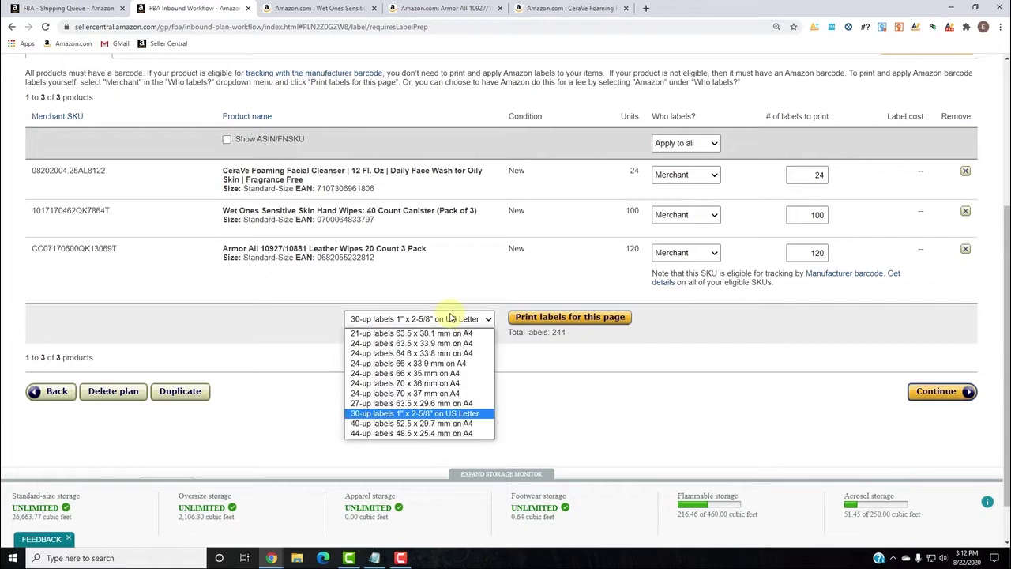
left_click(424, 424)
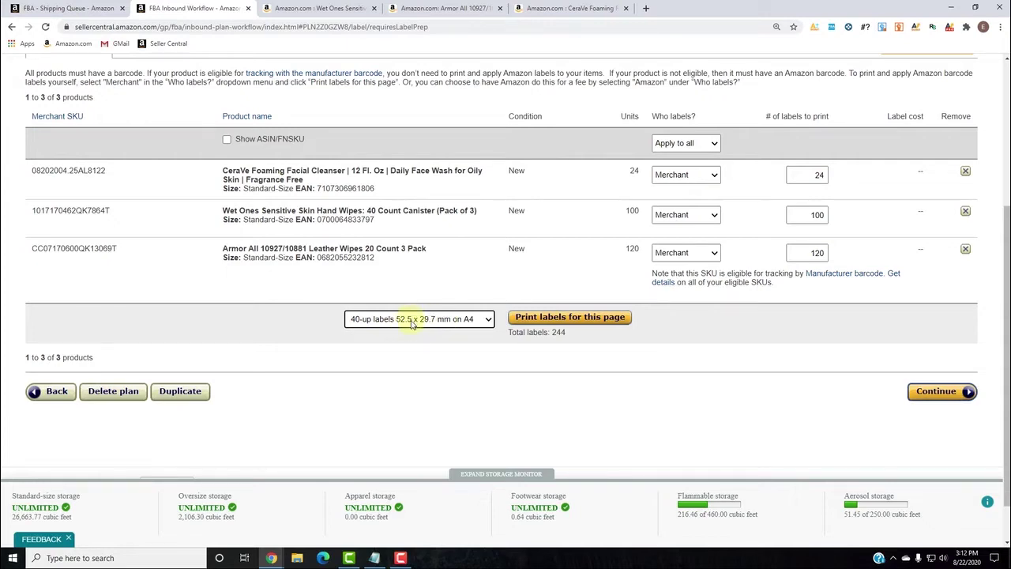
Step: Generate the item labels for all listed products, review the label PDF and close it
left_click(597, 317)
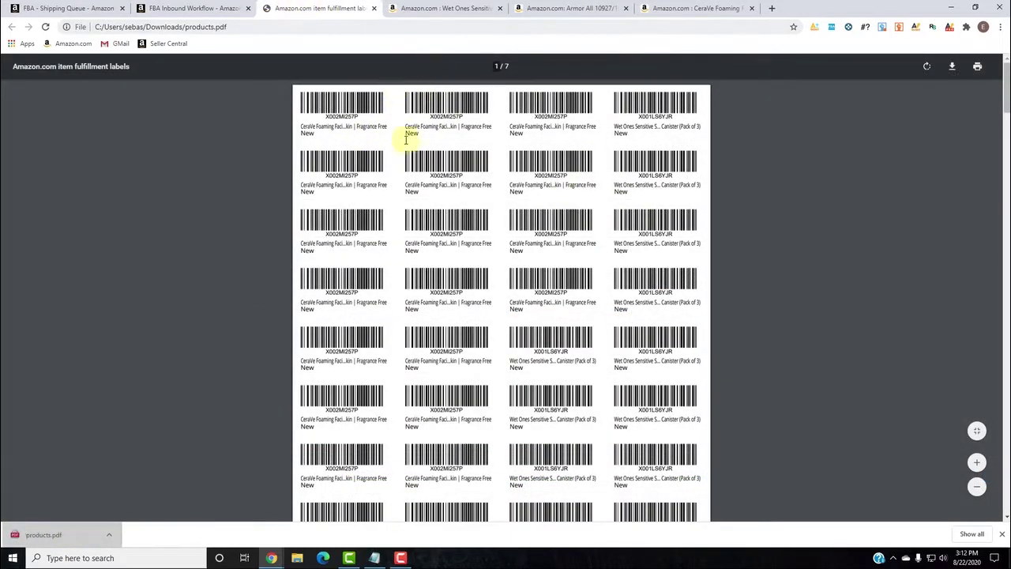
right_click(403, 146)
left_click(716, 260)
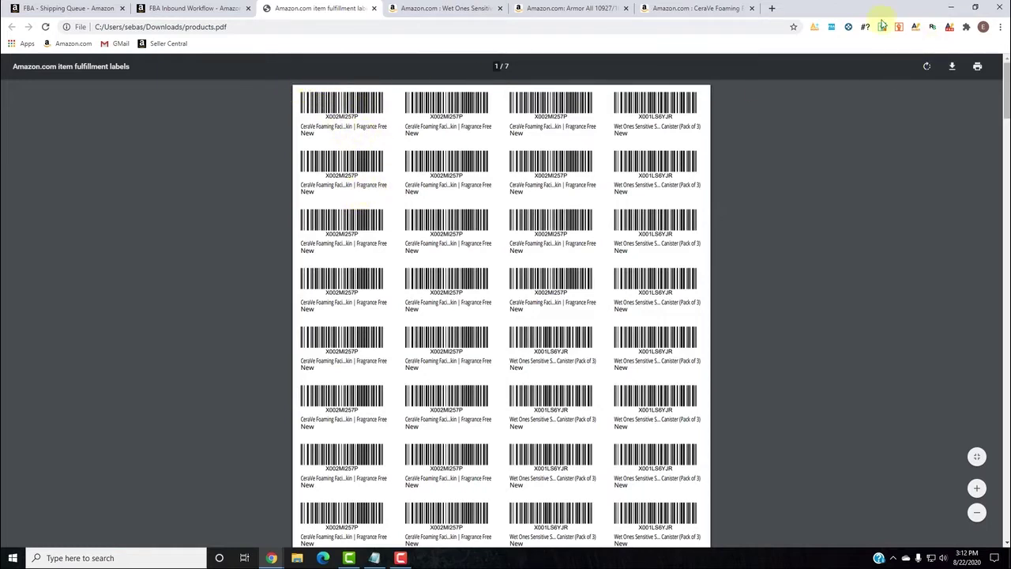
left_click(374, 8)
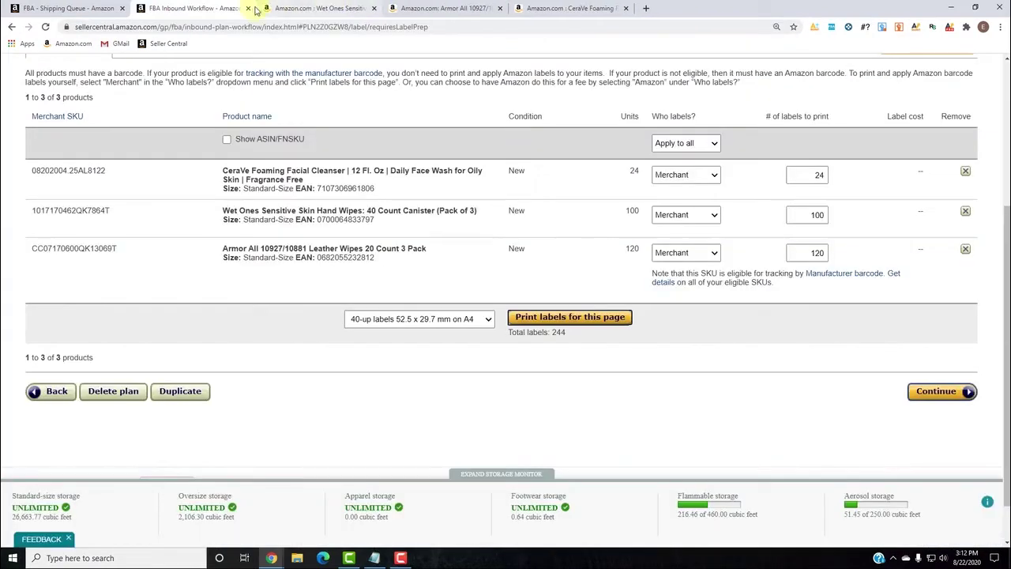
Step: Set the number of labels to print to 1 for the CeraVe cleanser and 0 for the Wet Ones and Armor All wipes
scroll(687, 142, "up", 1)
left_click_drag(804, 227, 845, 228)
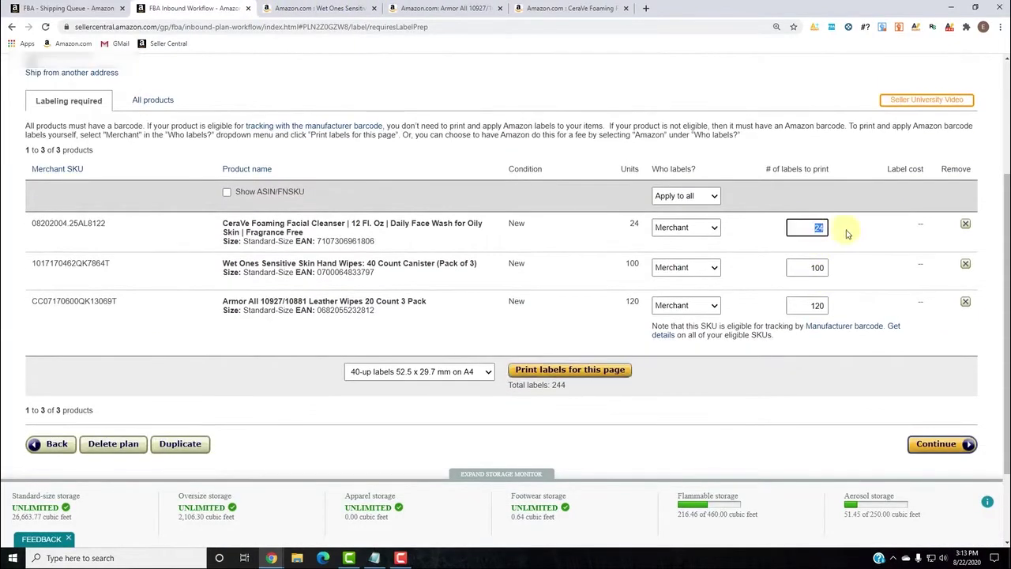
type("1")
left_click_drag(804, 268, 831, 320)
type("0")
key("BackSpace")
key("BackSpace")
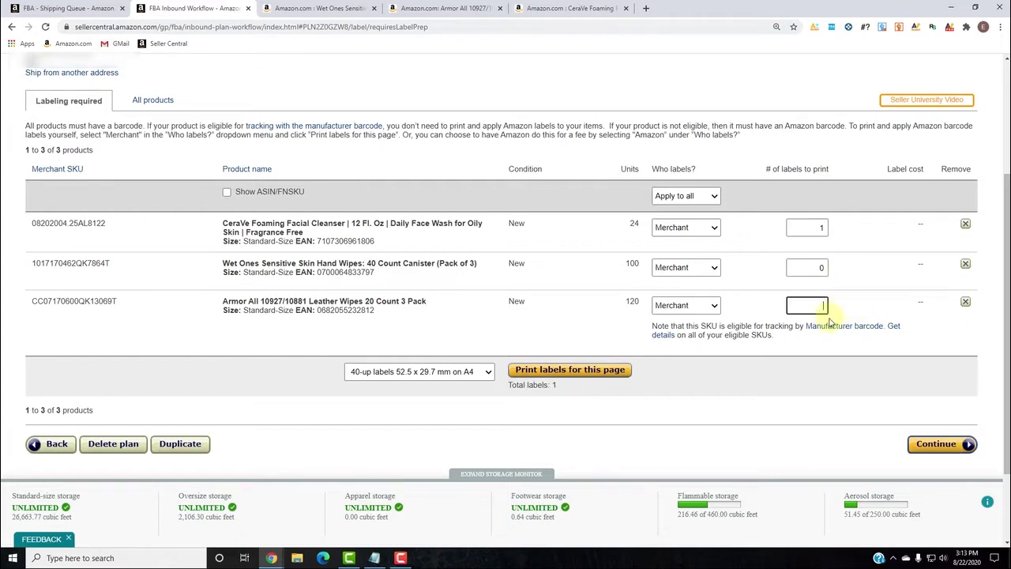
type("0")
Step: Generate the single CeraVe label, view its PDF and close it
left_click(582, 371)
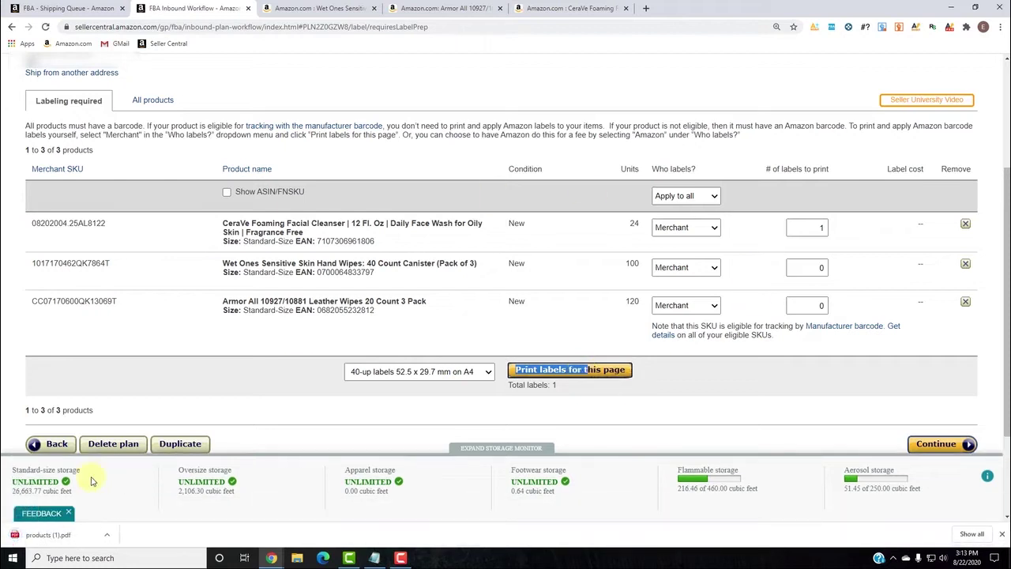
left_click(47, 535)
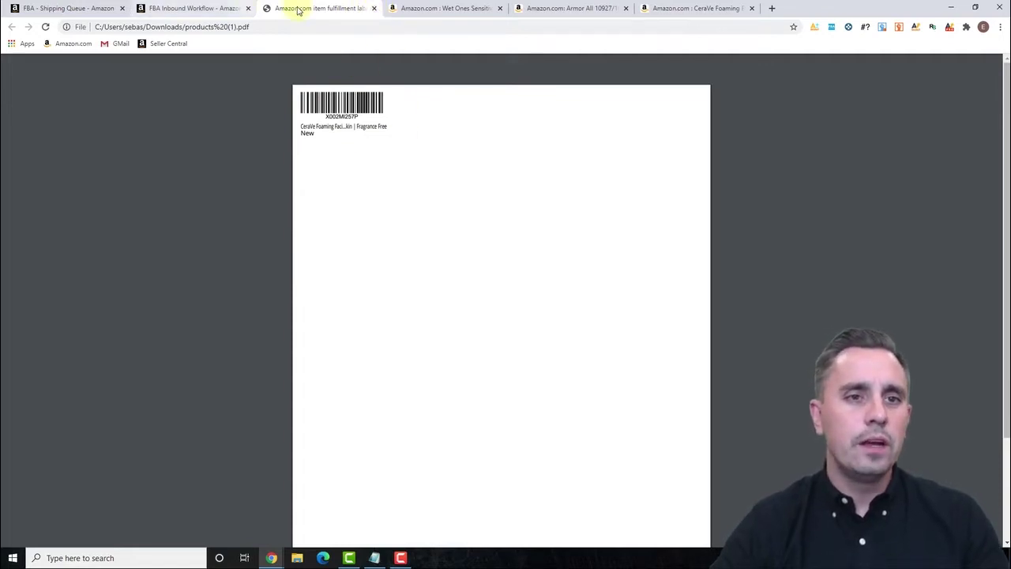
left_click(374, 9)
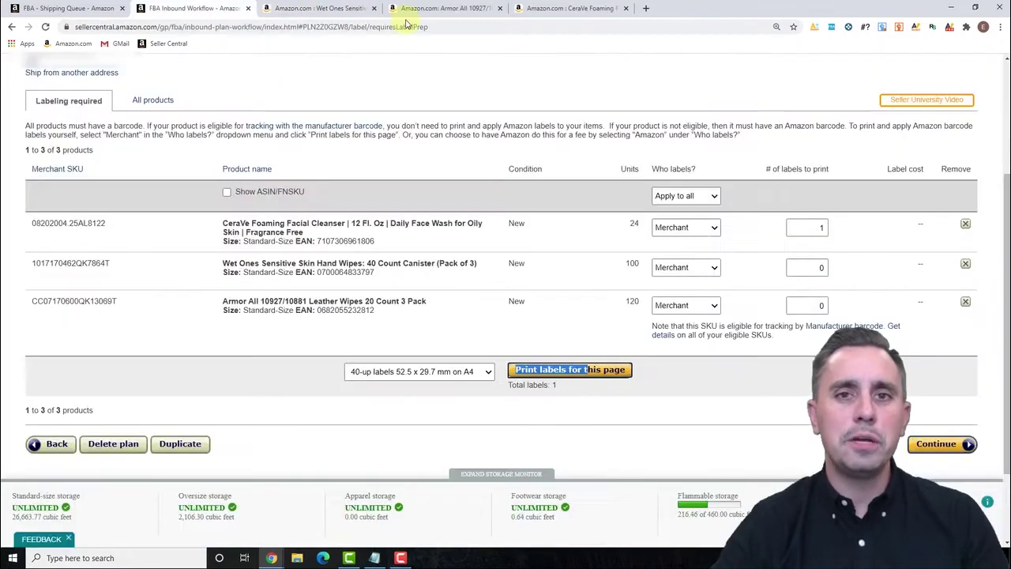
Step: Set the number of labels to print to 24 for CeraVe, 100 for Wet Ones and 120 for Armor All
double_click(810, 235)
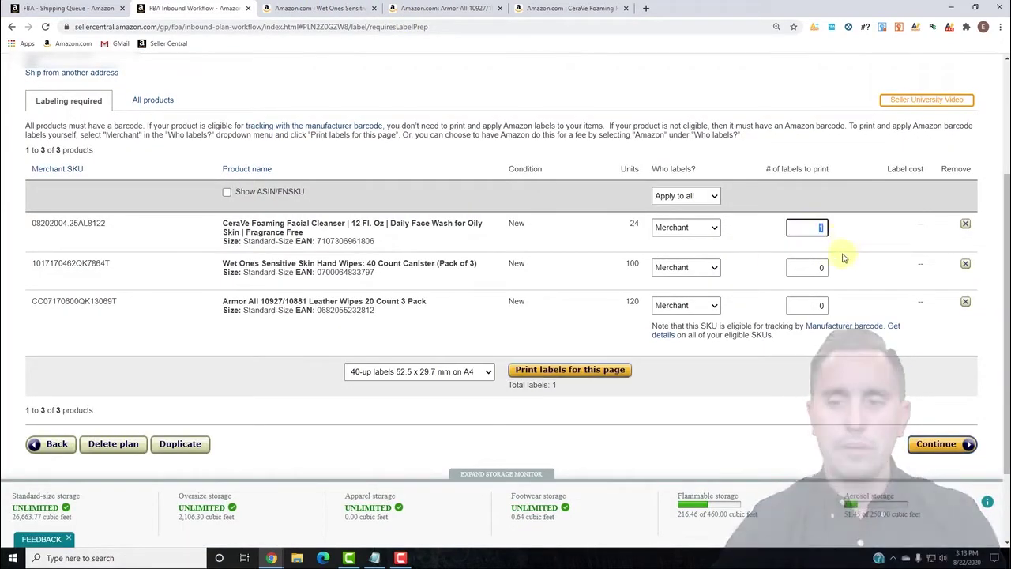
type("24")
key("Tab")
type("100")
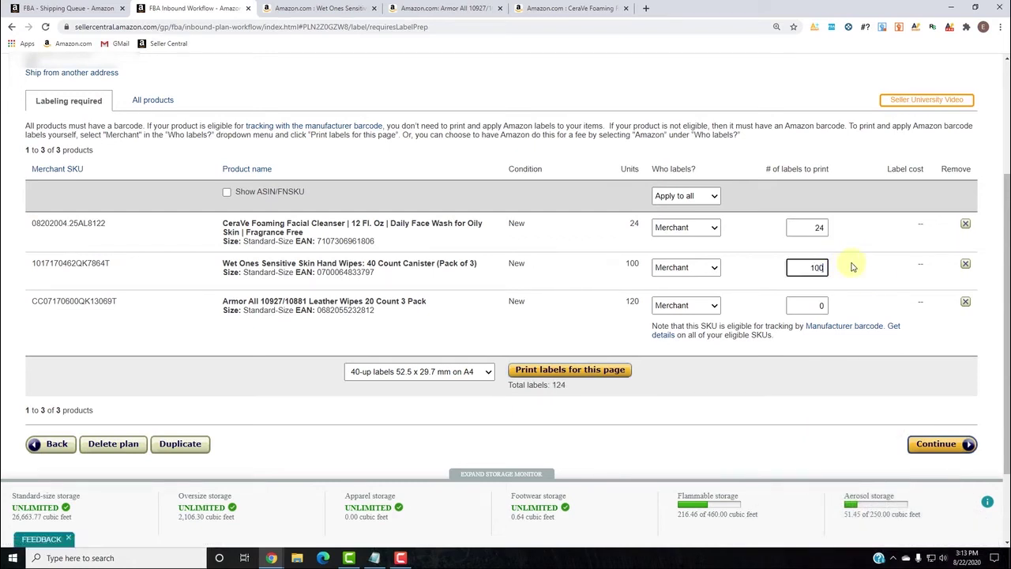
key("Tab")
type("120")
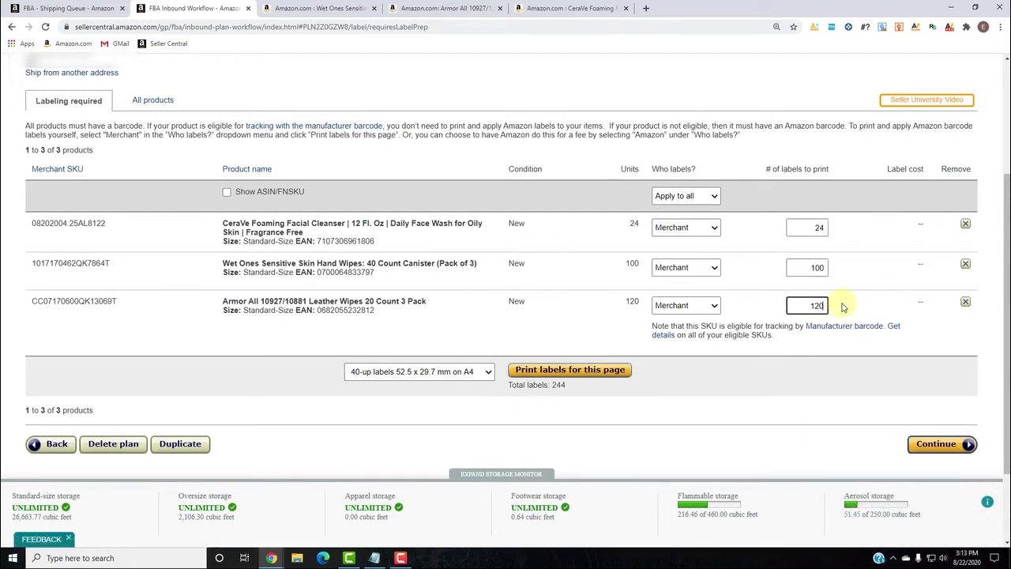
Step: Assign Amazon to label the CeraVe cleanser, the Wet Ones wipes and the Armor All wipes individually
left_click(686, 229)
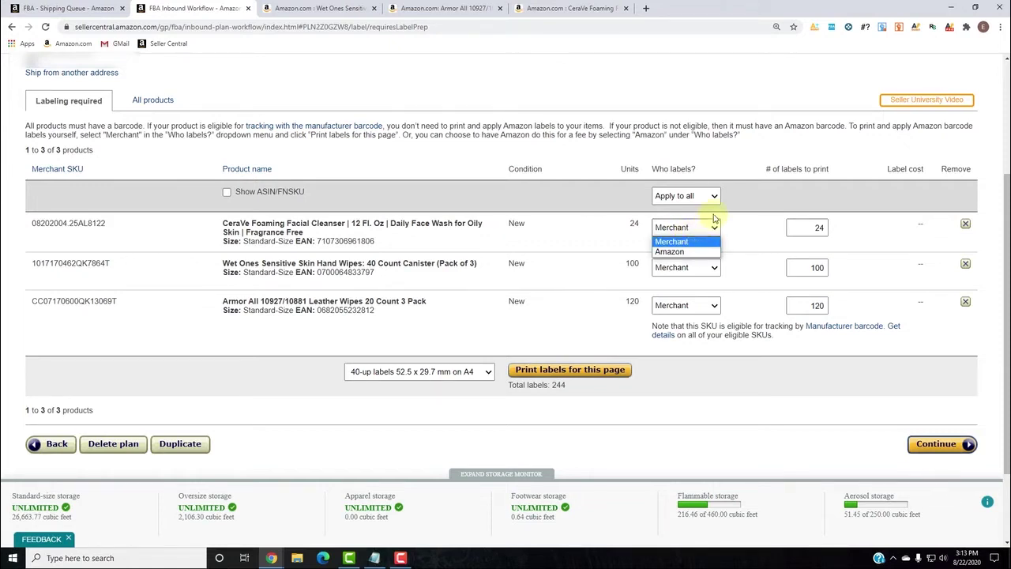
left_click(678, 252)
left_click(715, 268)
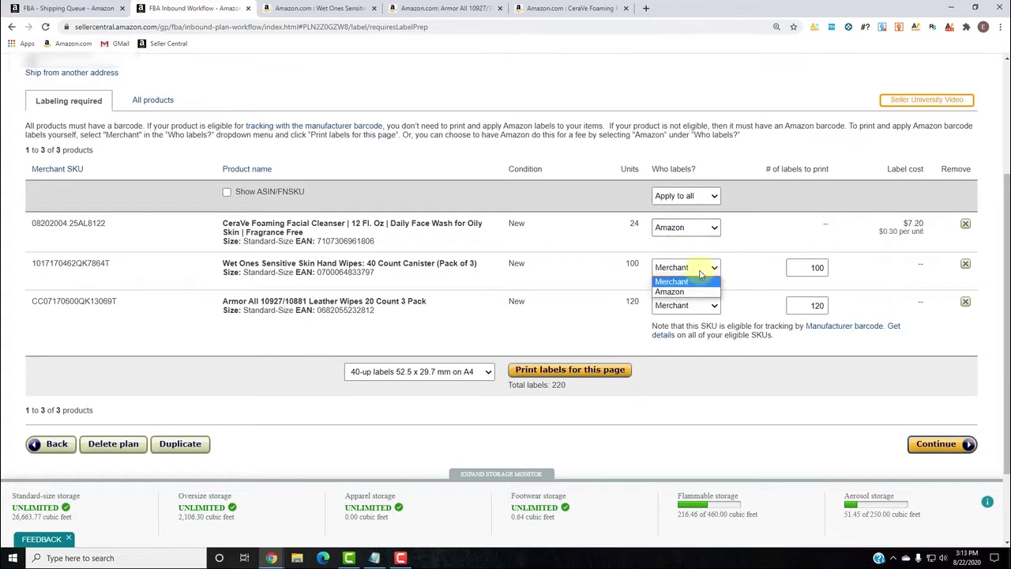
left_click(671, 291)
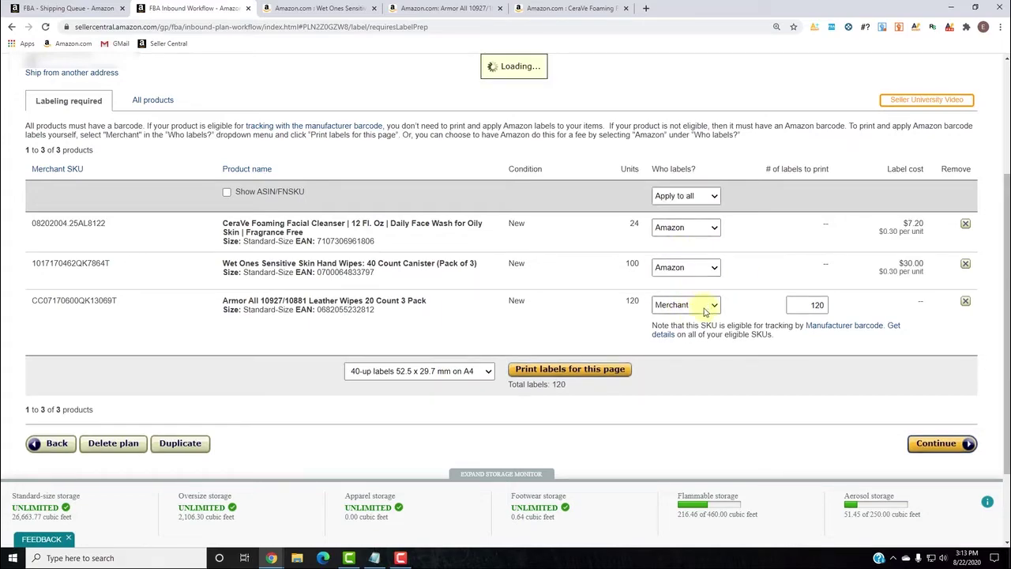
left_click(704, 305)
left_click(672, 328)
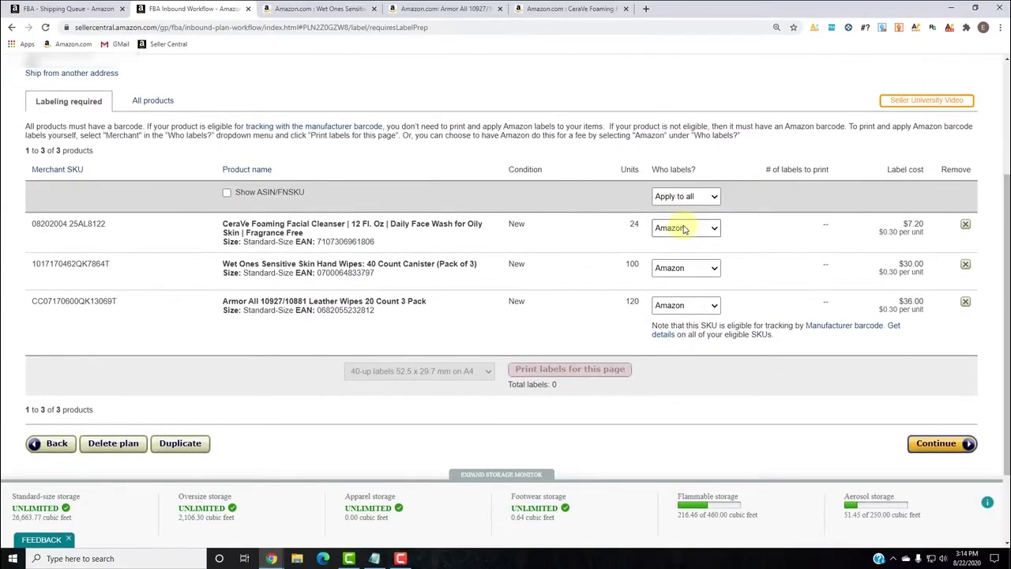
Step: Switch who labels the CeraVe, Wet Ones and Armor All products back to Merchant, one by one
left_click(683, 228)
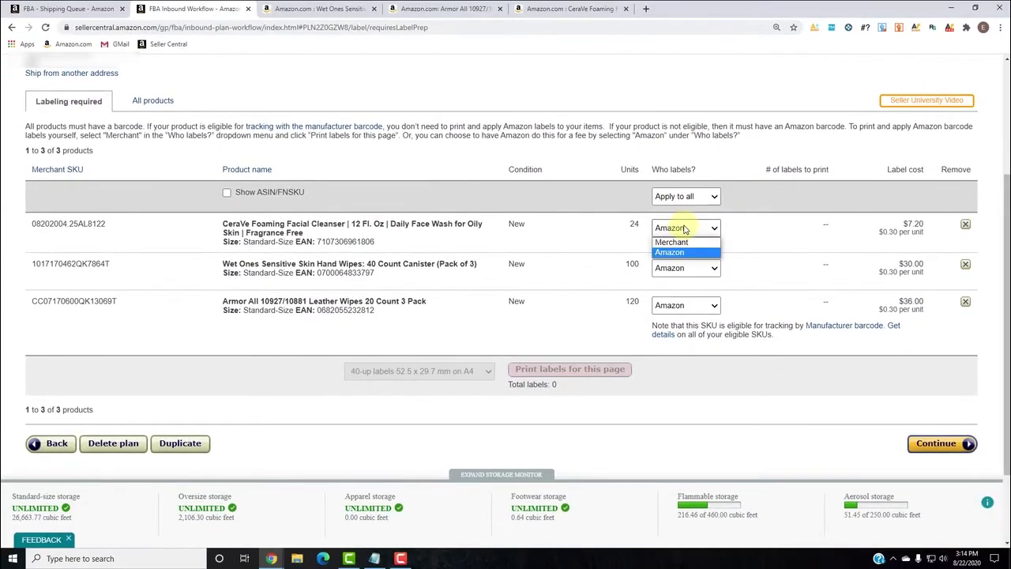
left_click(686, 242)
left_click(700, 267)
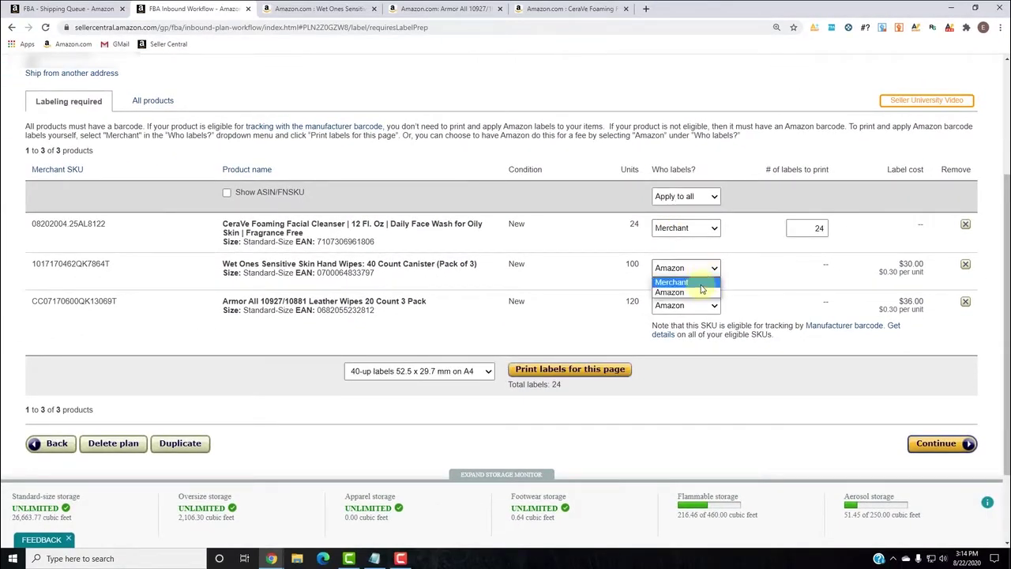
left_click(703, 282)
left_click(706, 305)
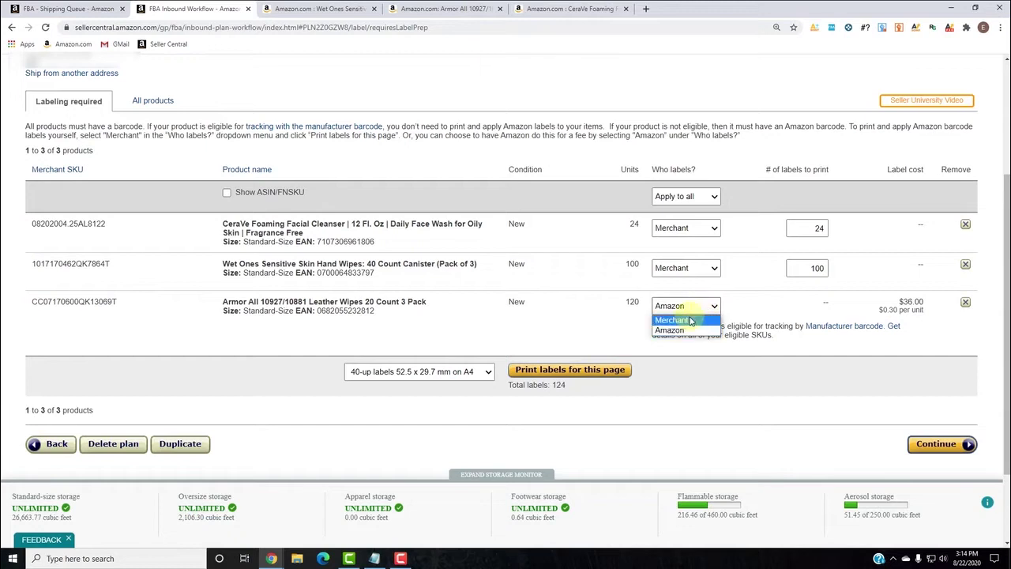
left_click(690, 321)
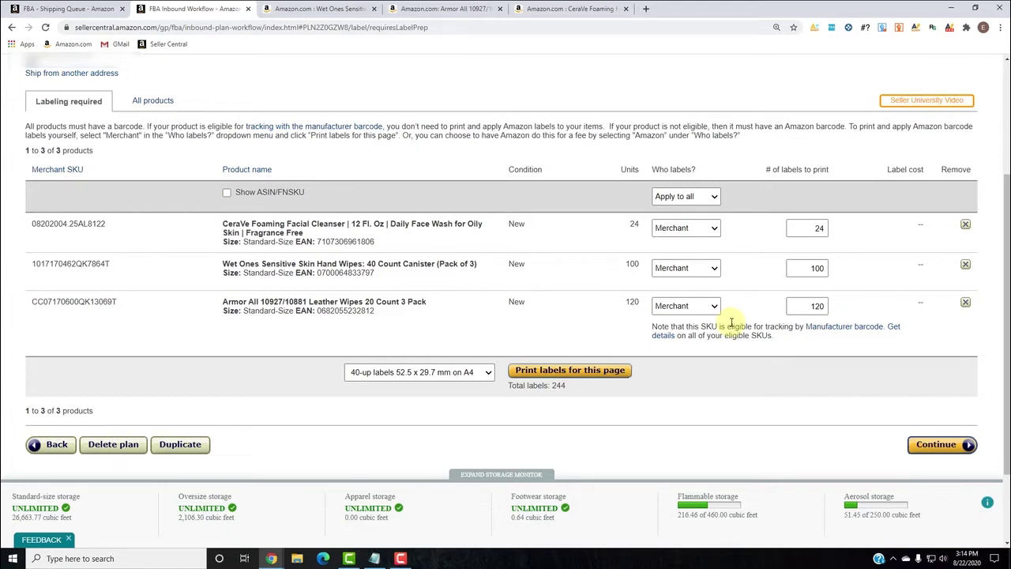
scroll(638, 266, "up", 3)
scroll(711, 260, "down", 3)
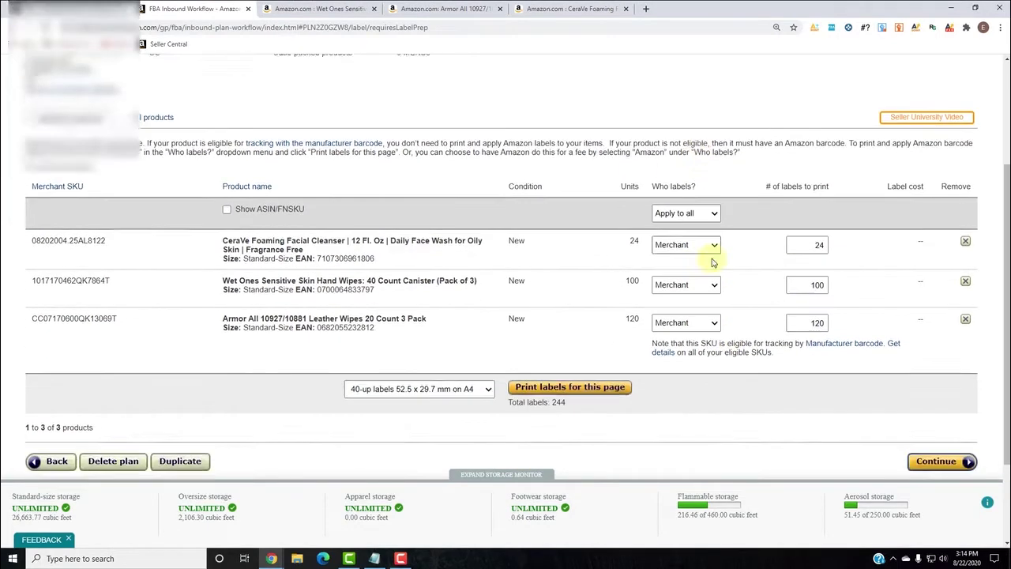
Step: Continue to the shipment review and check the plan's packing type, contents and destination
left_click(937, 445)
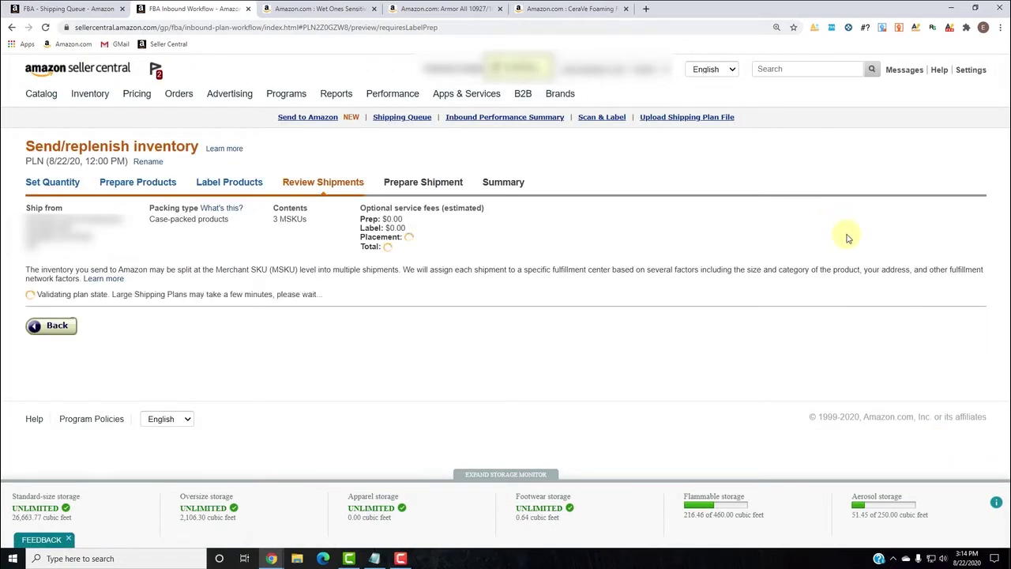
scroll(790, 261, "down", 1)
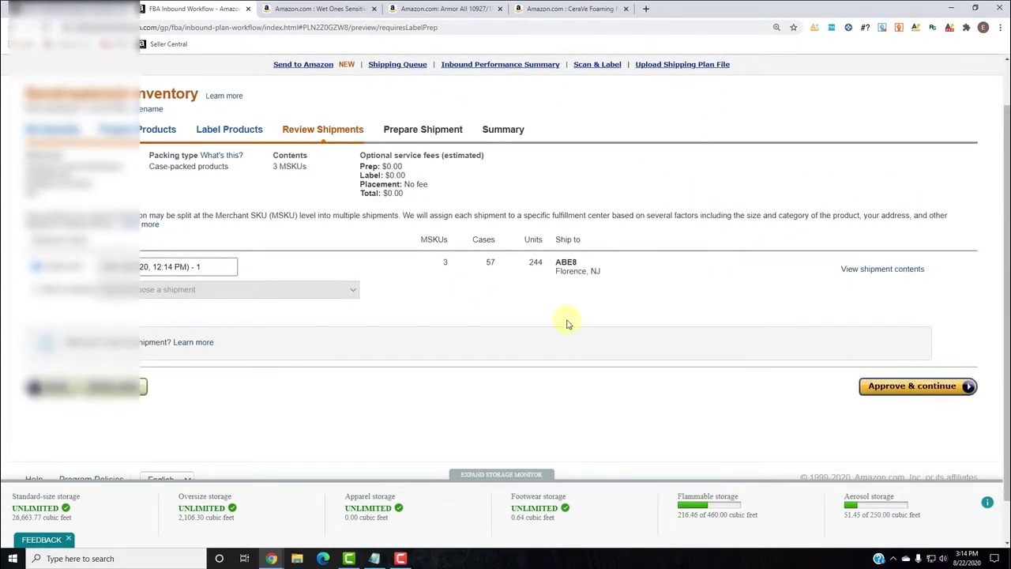
scroll(644, 328, "down", 1)
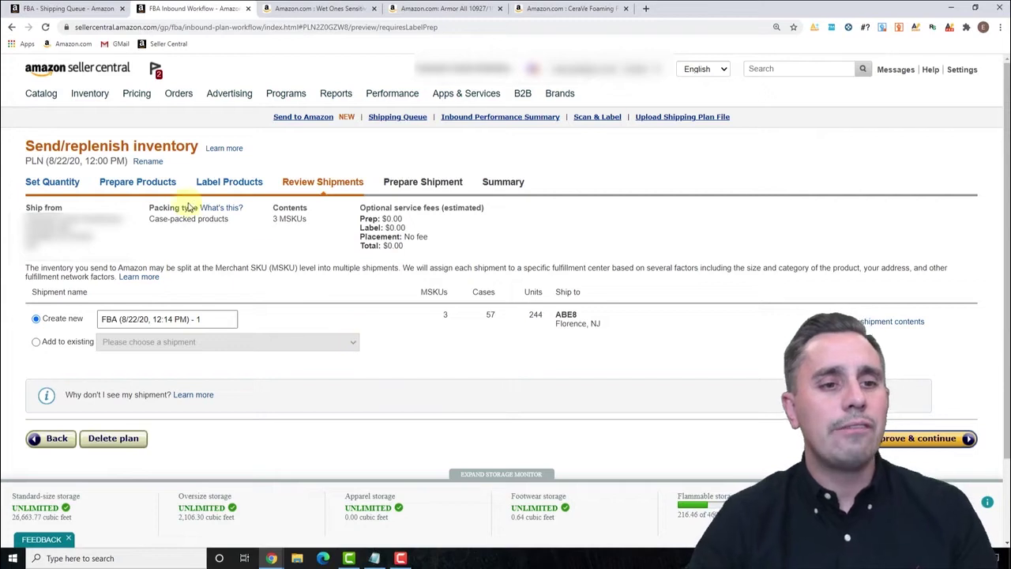
left_click_drag(251, 221, 153, 220)
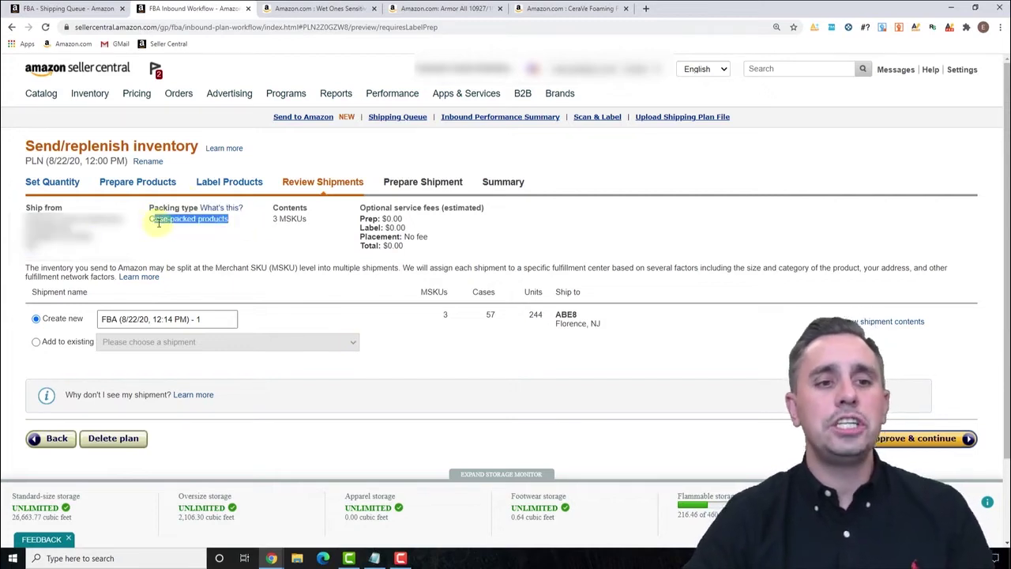
left_click(251, 253)
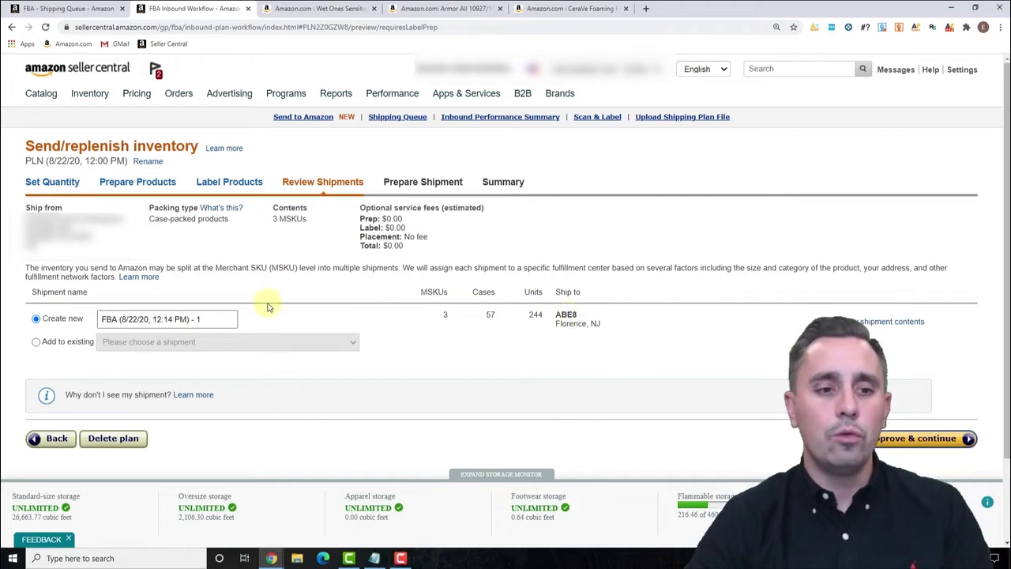
left_click(225, 320)
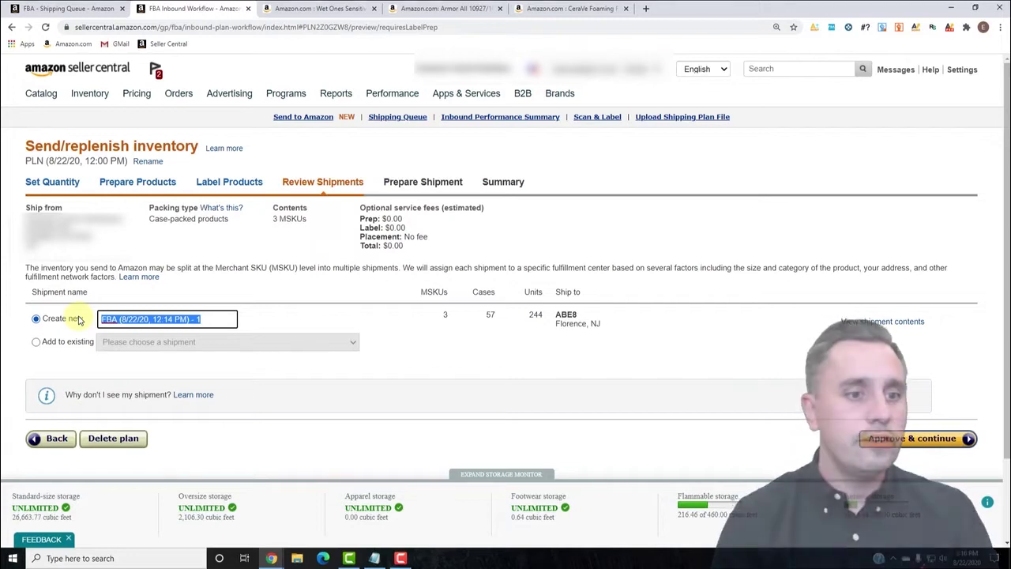
type("000701")
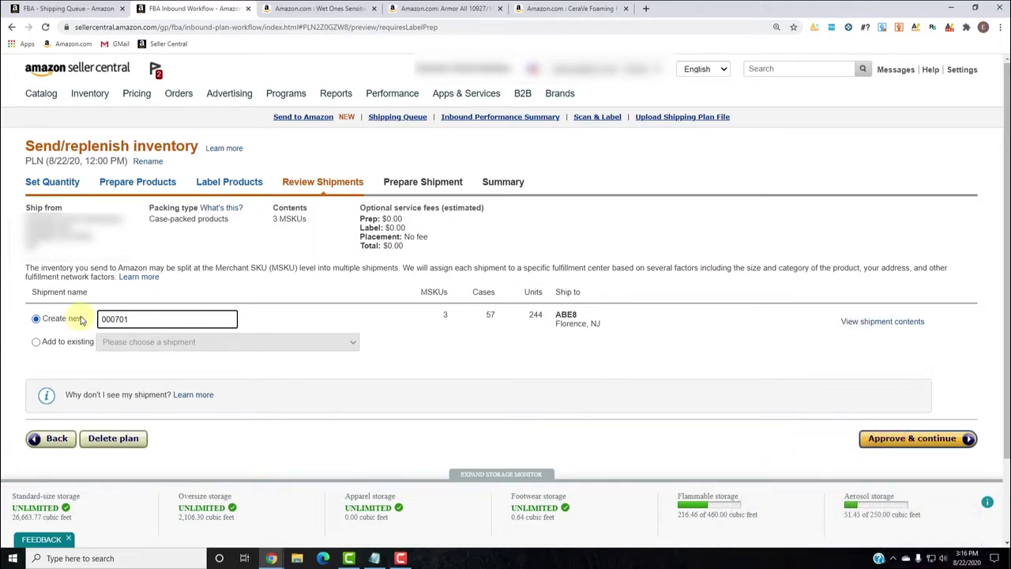
left_click_drag(147, 318, 84, 331)
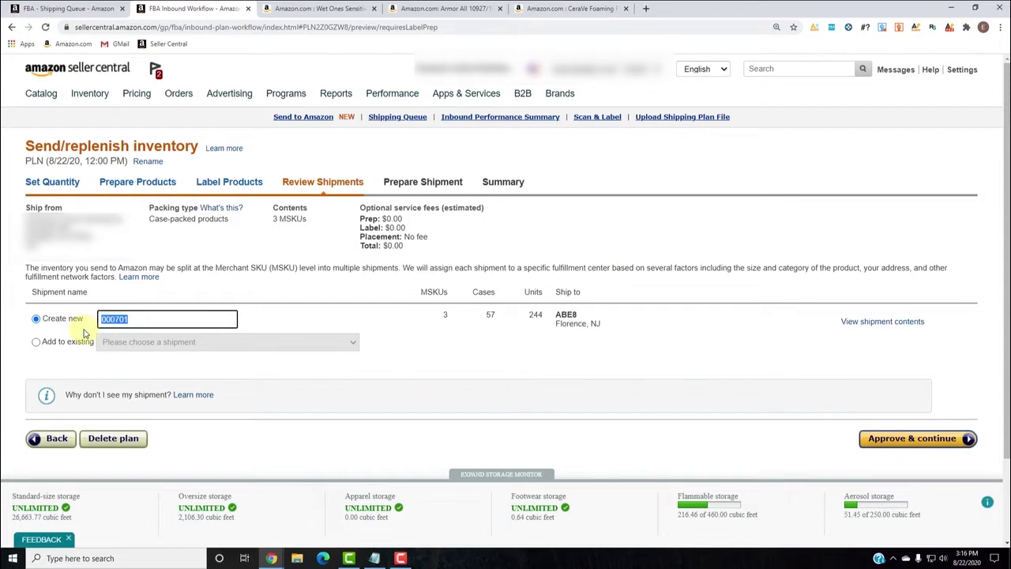
type("082220-")
left_click(918, 440)
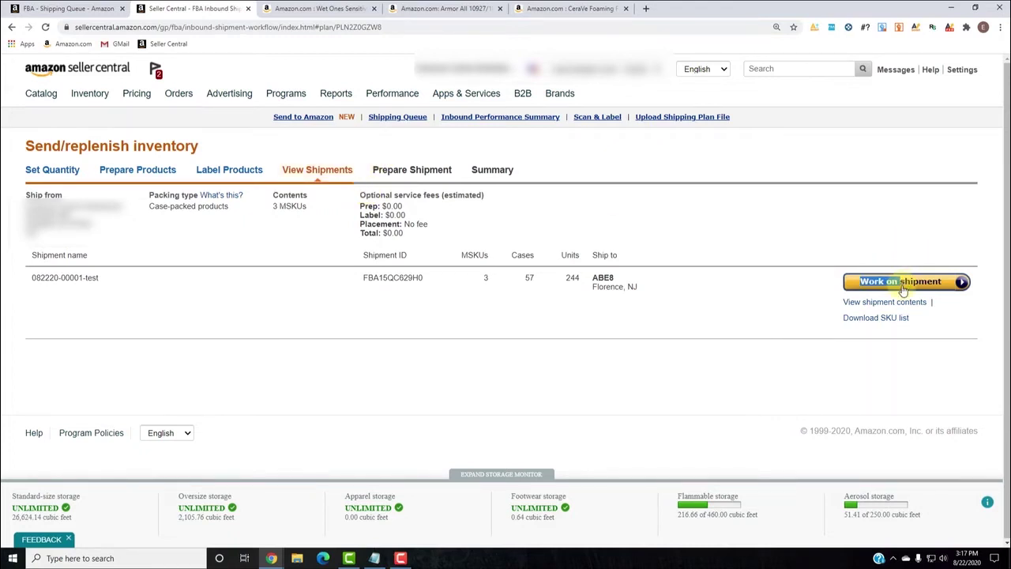
left_click_drag(896, 278, 921, 230)
left_click(916, 221)
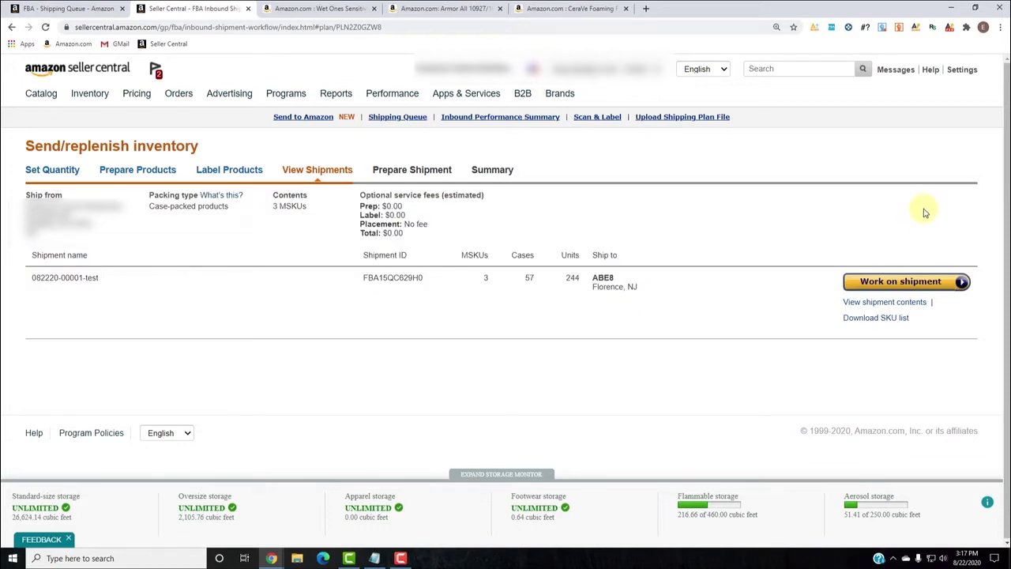
left_click(930, 282)
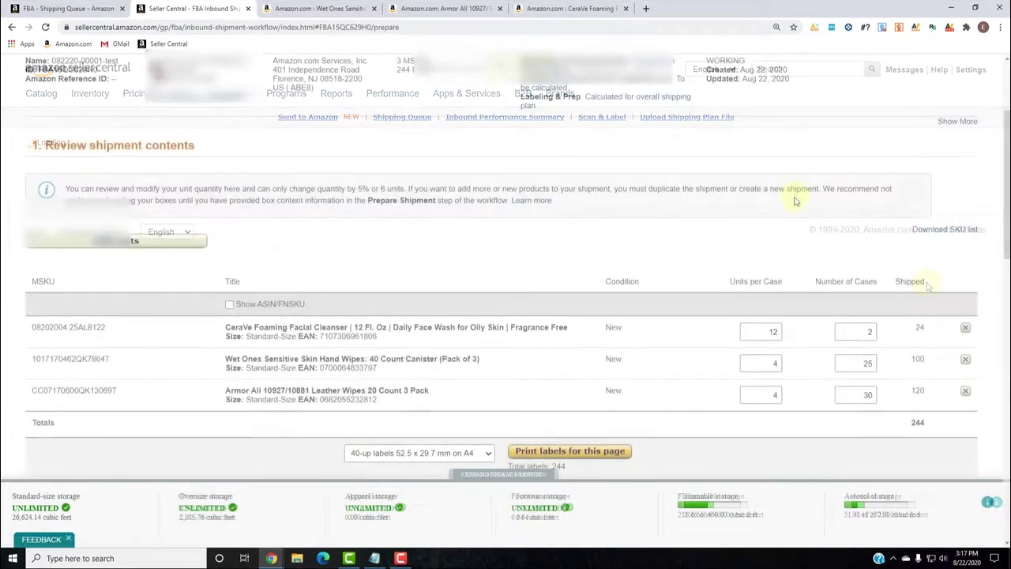
Step: Try changing the CeraVe cleanser's number of cases to 1, and set it back to 2
scroll(797, 260, "down", 2)
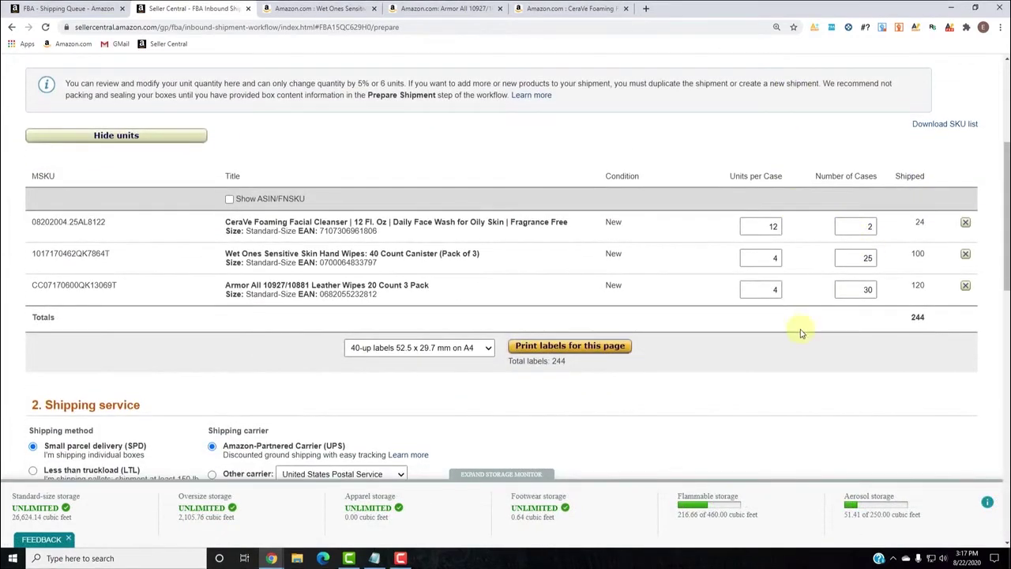
scroll(832, 316, "up", 2)
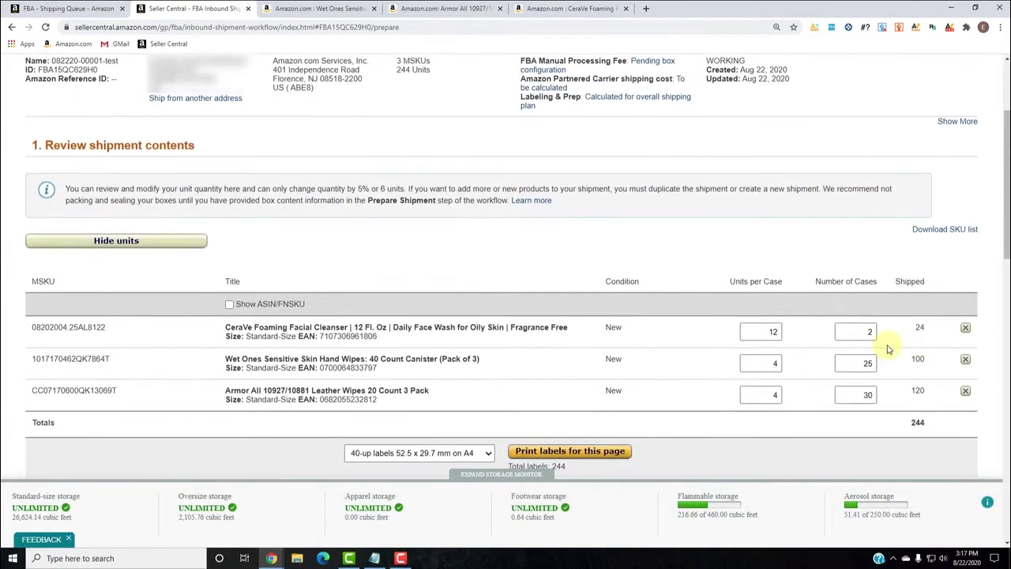
scroll(888, 349, "down", 2)
scroll(876, 346, "up", 1)
double_click(864, 278)
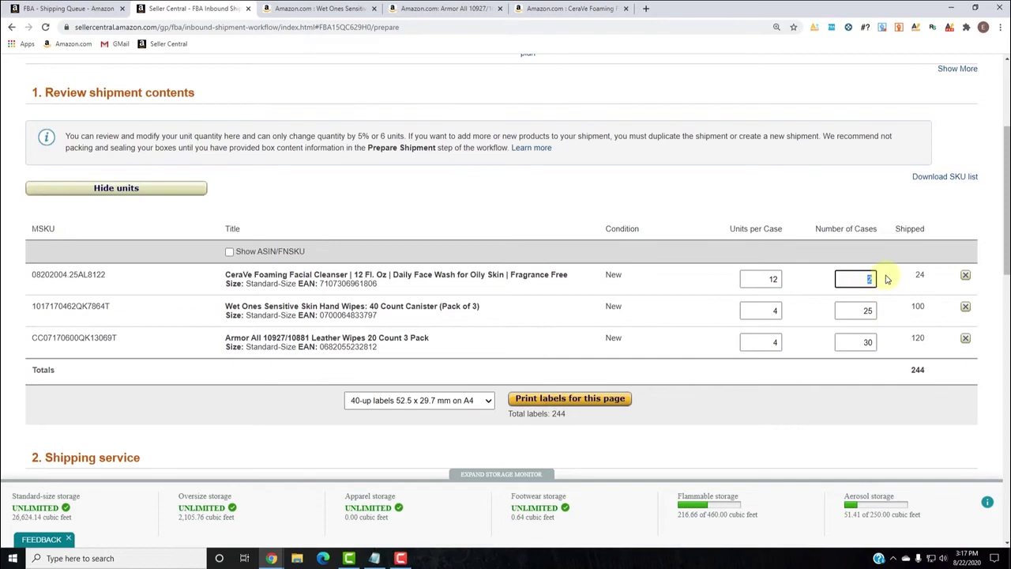
type("1")
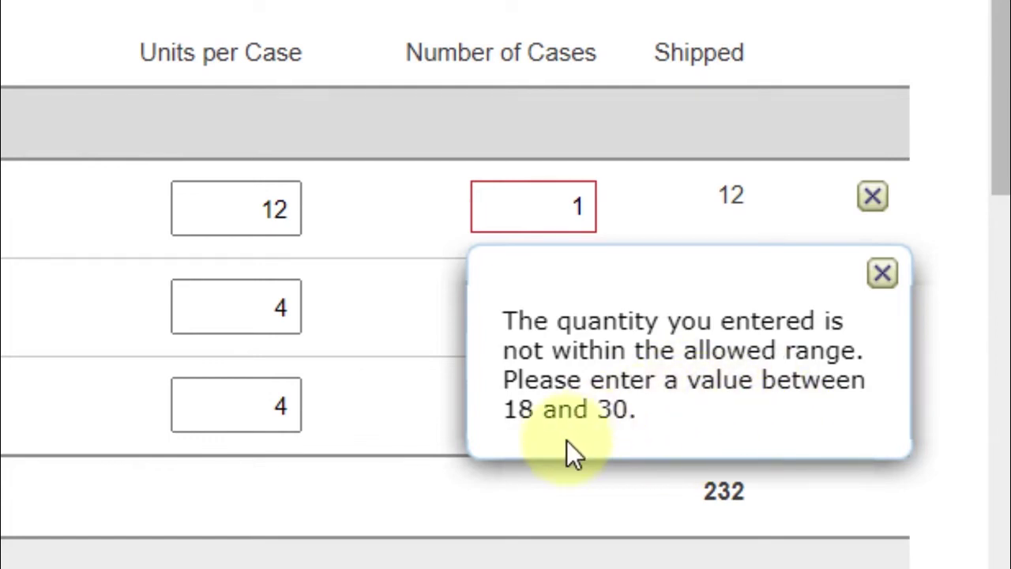
left_click(524, 203)
key("BackSpace")
type("2")
left_click_drag(548, 198, 616, 203)
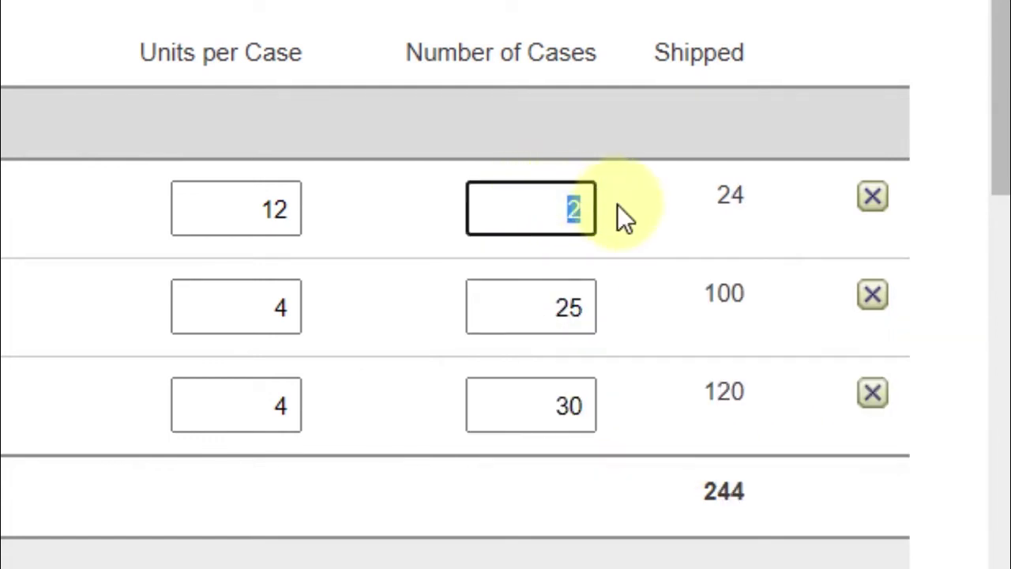
left_click(636, 208)
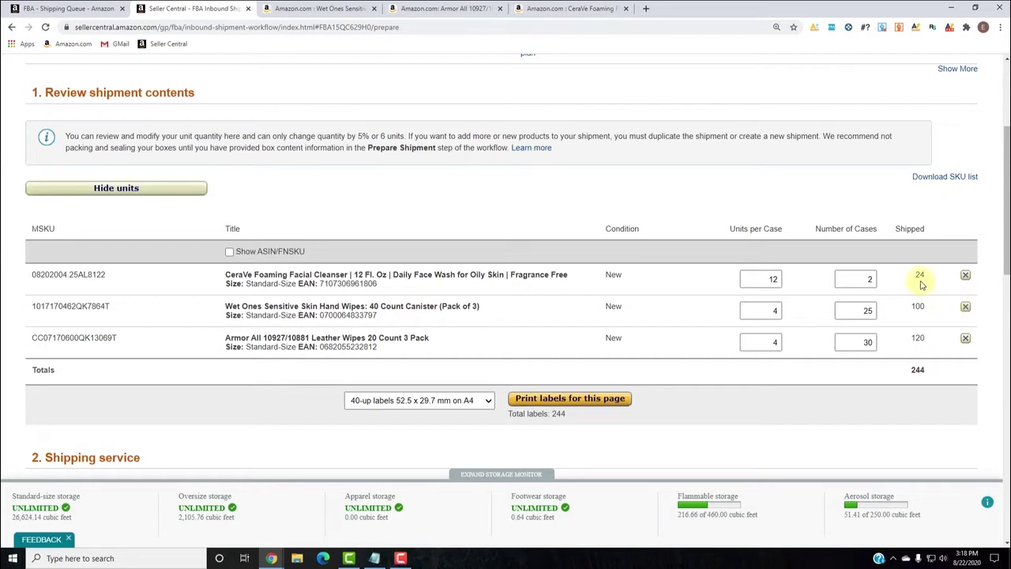
Step: Try the CeraVe cleanser at 10 units per case with 3 cases, and at 11 units per case
double_click(772, 279)
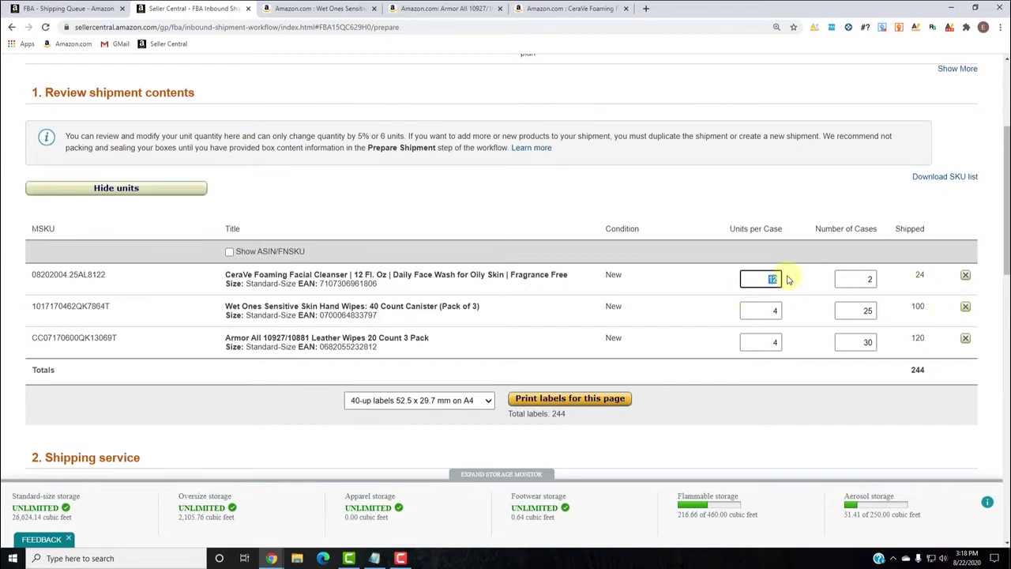
type("10")
key("Tab")
type("3")
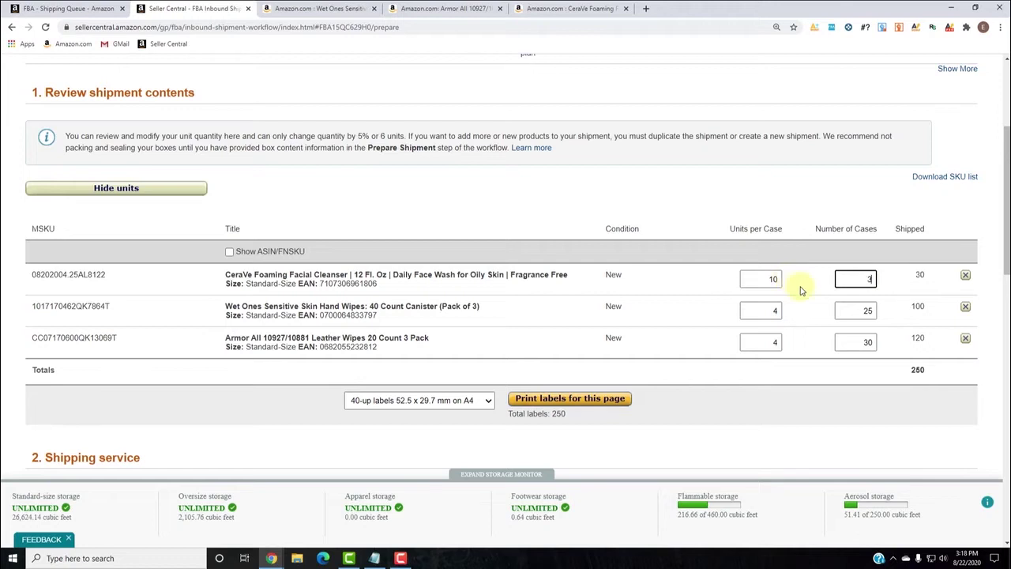
key("Tab")
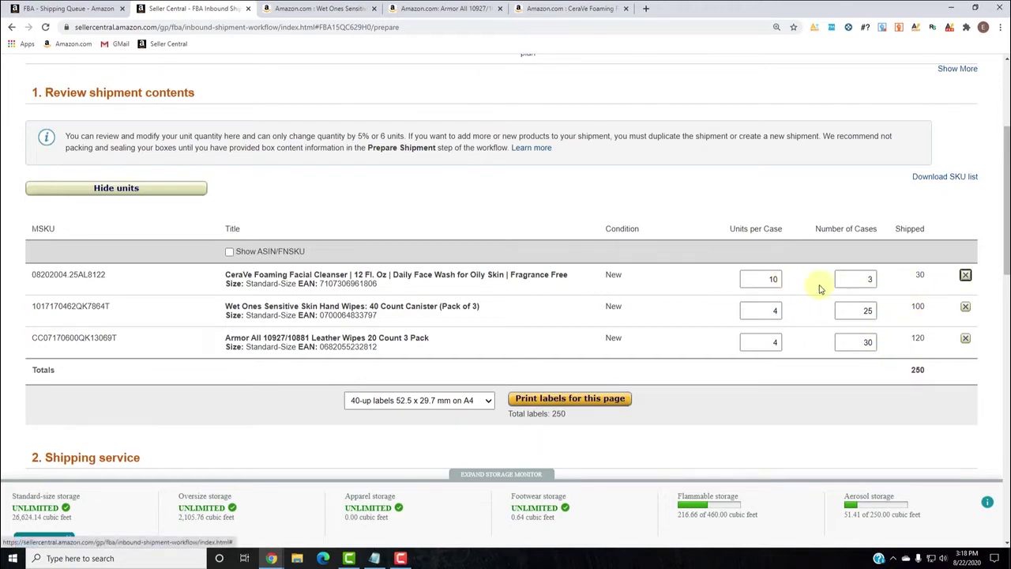
double_click(768, 281)
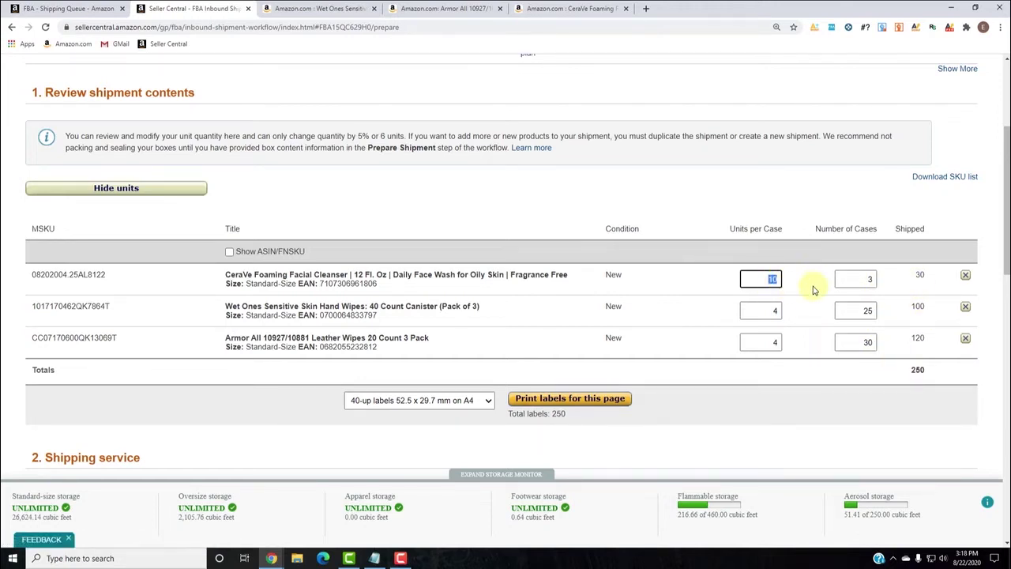
key("Tab")
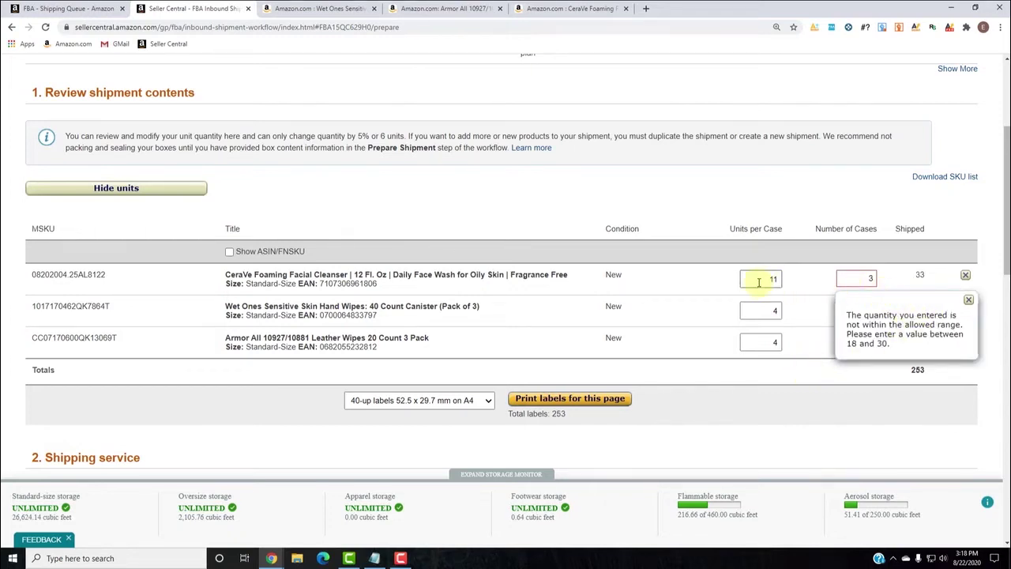
Step: Set the CeraVe cleanser back to 12 units per case and 2 cases, and re-validate its quantity fields
left_click_drag(754, 276, 797, 272)
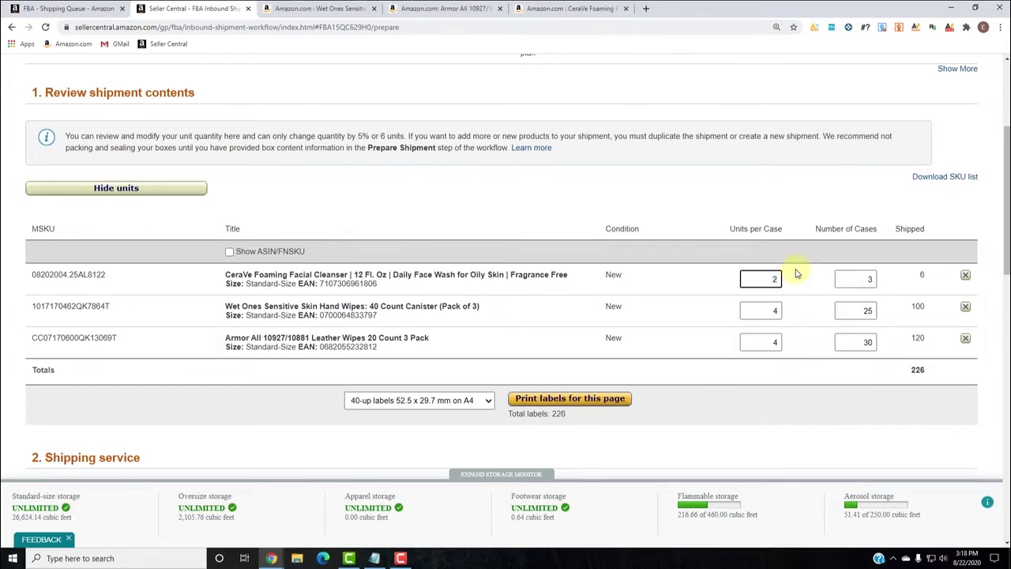
type("12")
key("Tab")
type("2")
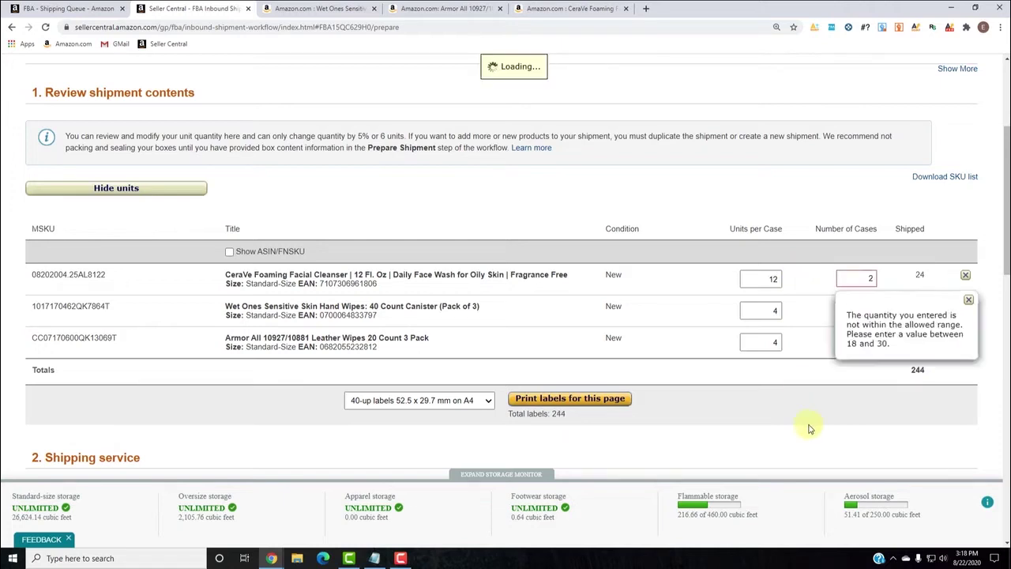
left_click(811, 429)
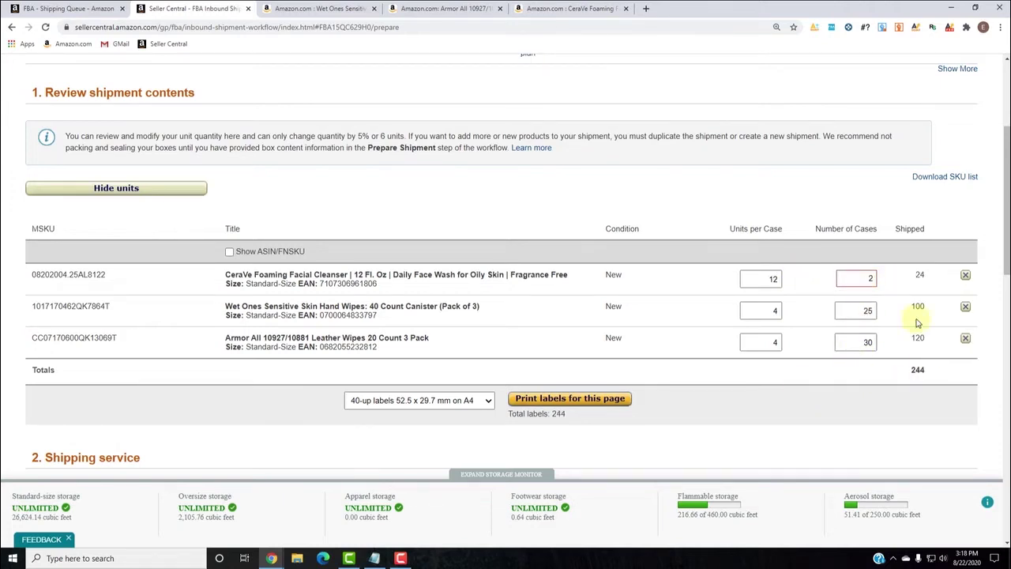
left_click(859, 308)
left_click(816, 433)
left_click(767, 309)
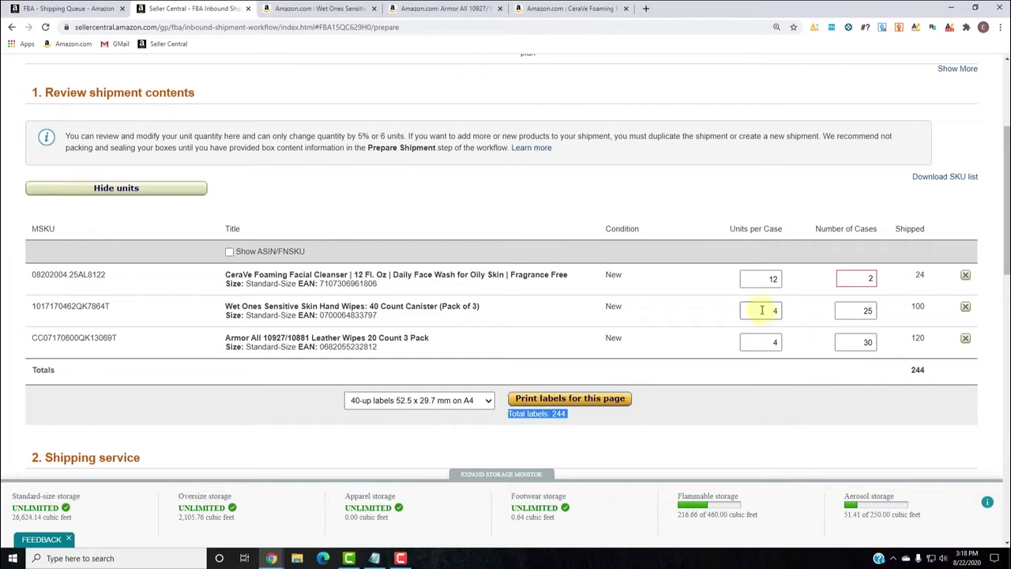
left_click(855, 277)
left_click(789, 410)
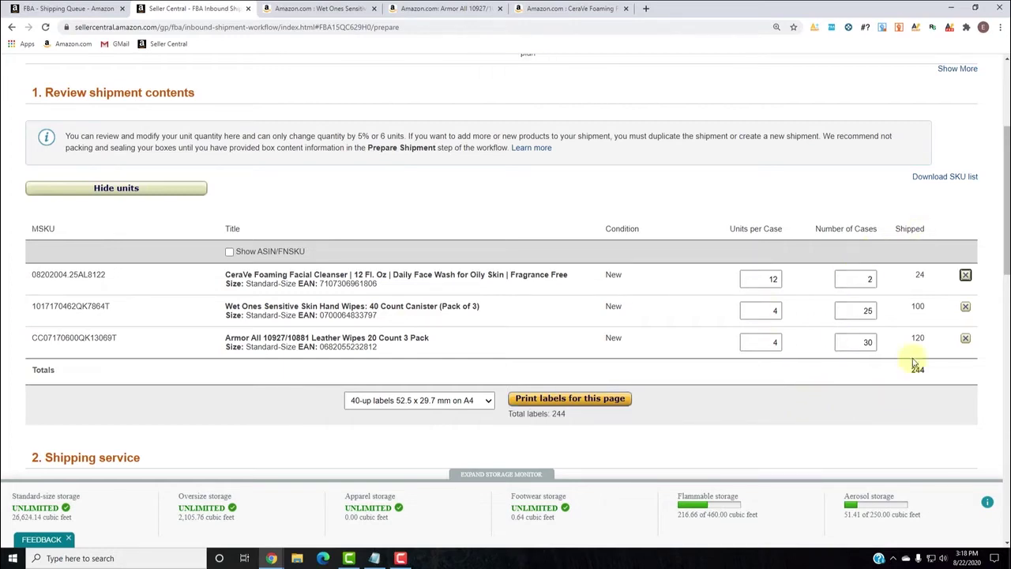
Step: Examine the shipment's label printing, shipping method, carrier, supplier sharing and packing sections, and recheck the case quantities
scroll(676, 434, "up", 1)
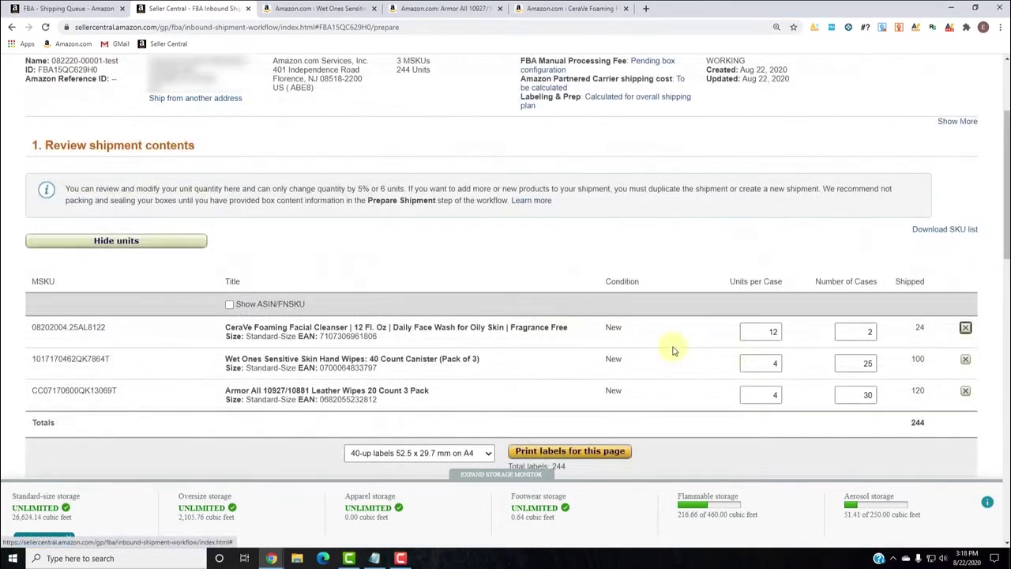
scroll(673, 350, "down", 2)
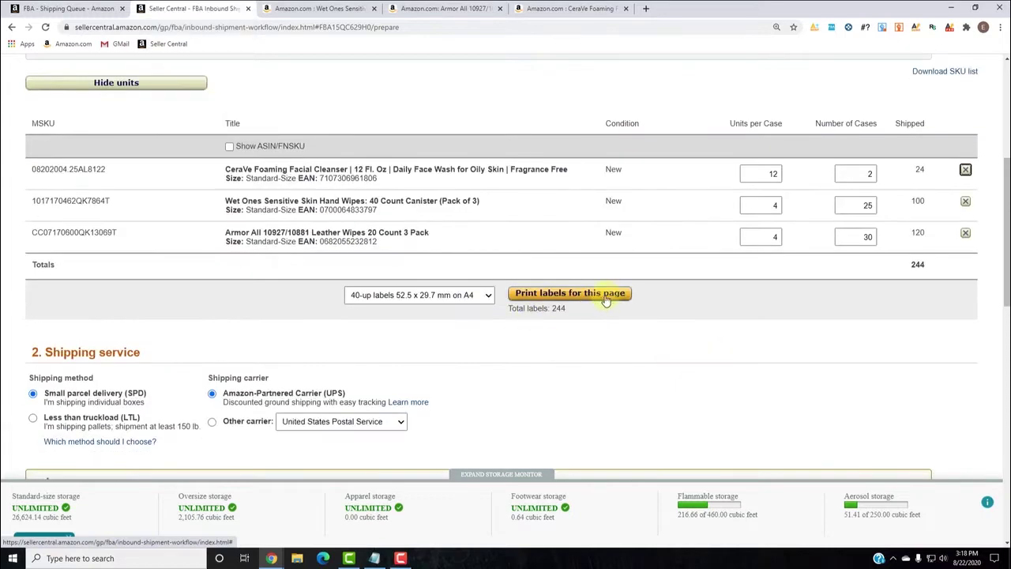
scroll(632, 302, "down", 1)
scroll(767, 298, "down", 1)
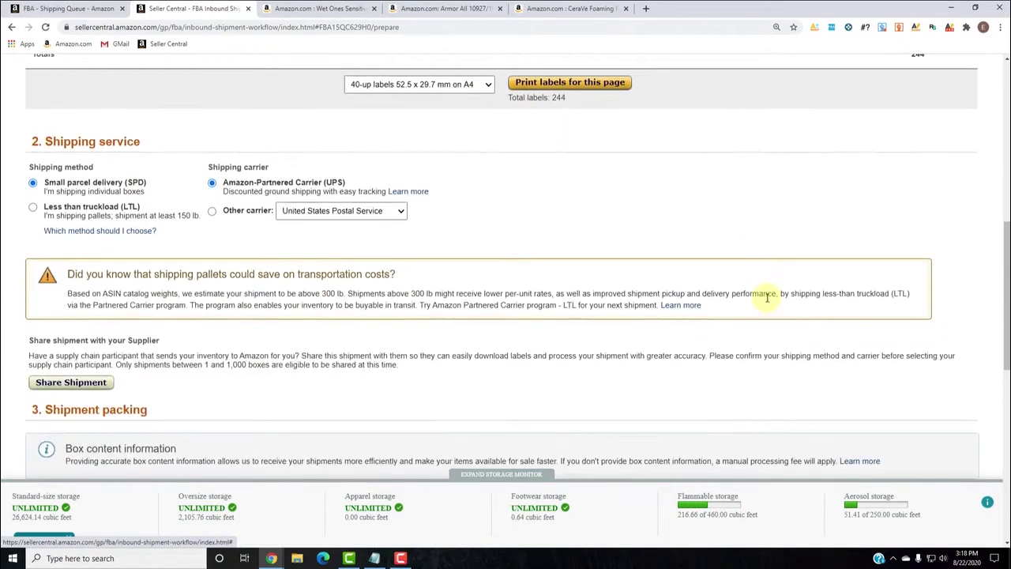
scroll(766, 293, "up", 2)
scroll(537, 308, "down", 2)
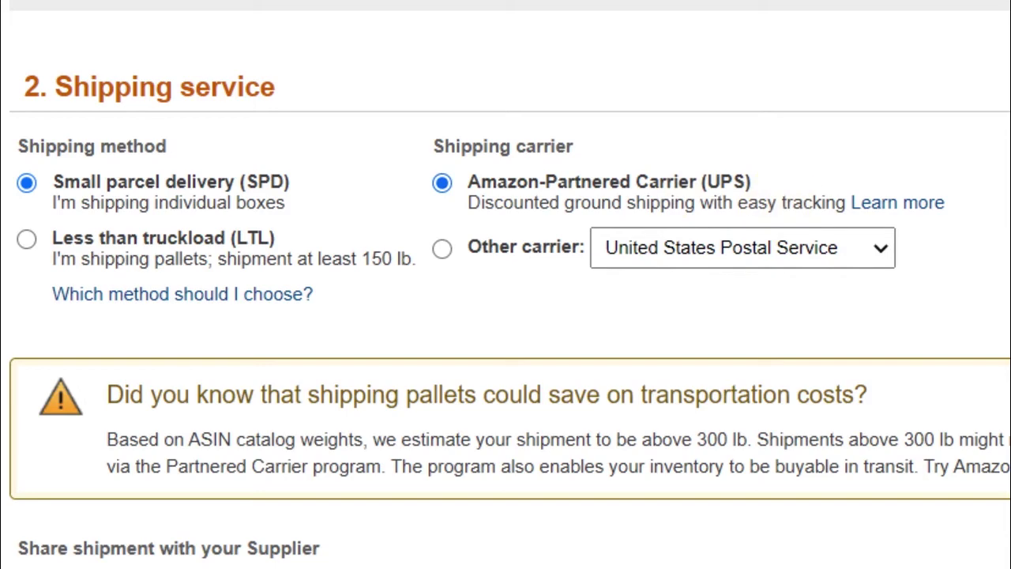
scroll(505, 285, "down", 5)
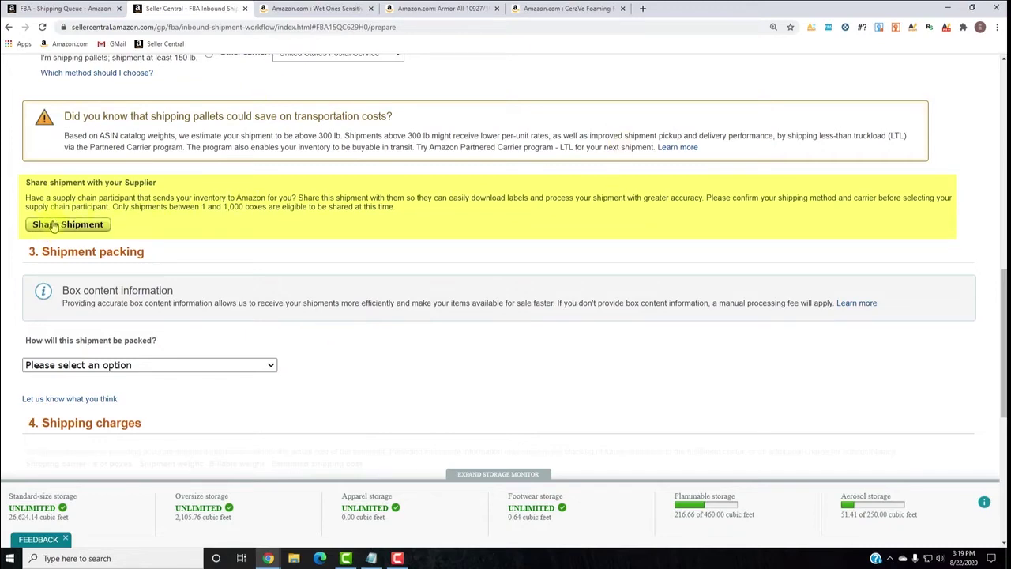
scroll(413, 198, "up", 6)
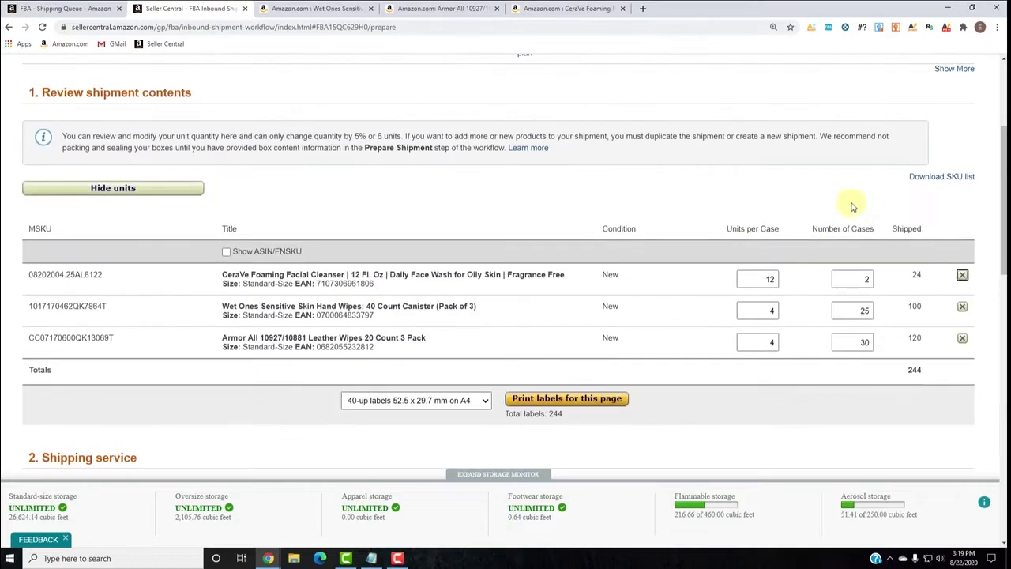
scroll(844, 231, "down", 2)
scroll(844, 231, "up", 1)
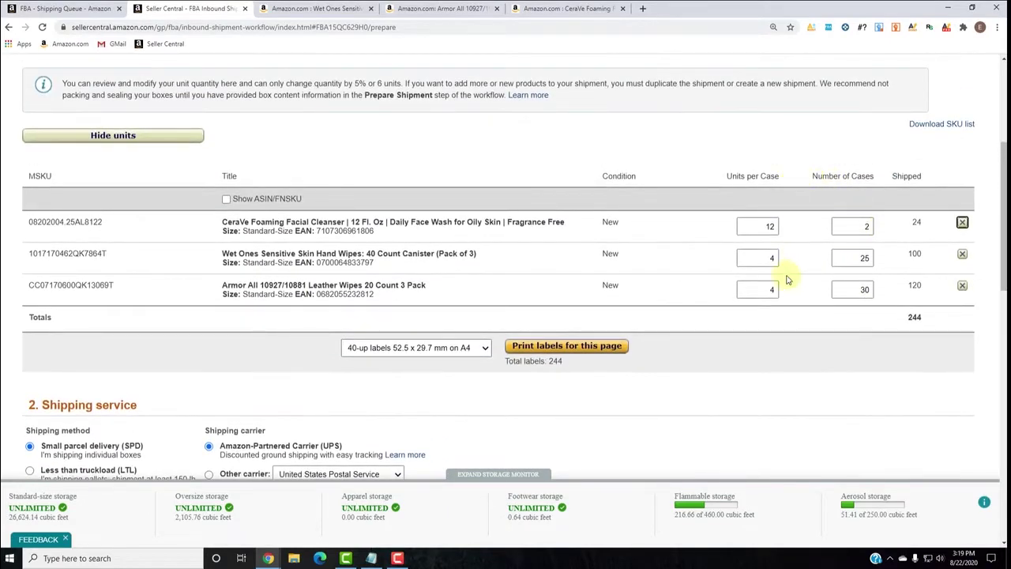
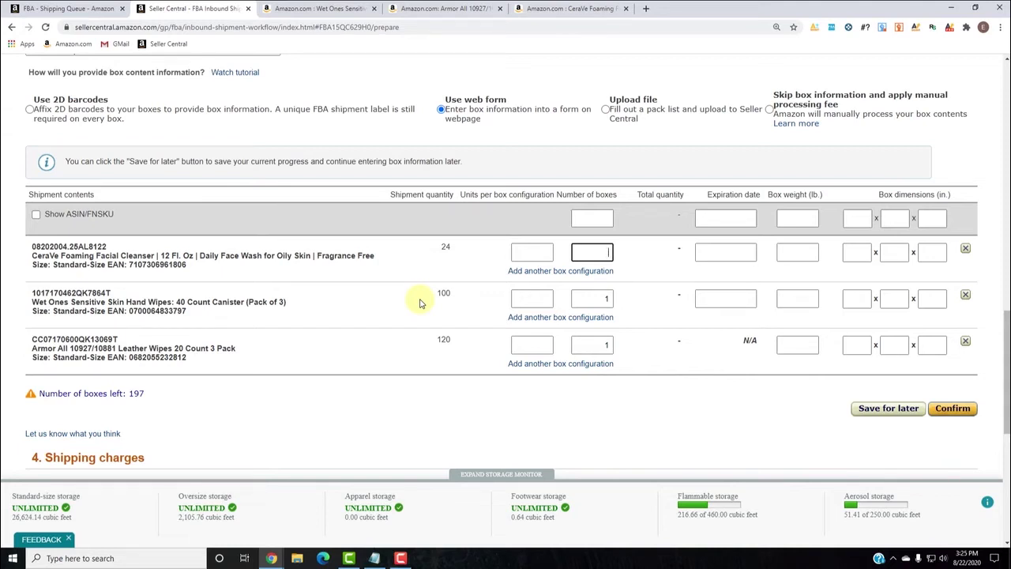
Step: Set the CeraVe cleanser's box configuration to 12 units per box and 2 boxes
left_click(531, 253)
type("12")
left_click(591, 251)
type("2")
Step: Enter a 24 lb box weight and 12 x 12 x 12 in box dimensions for the CeraVe cleanser
left_click(780, 246)
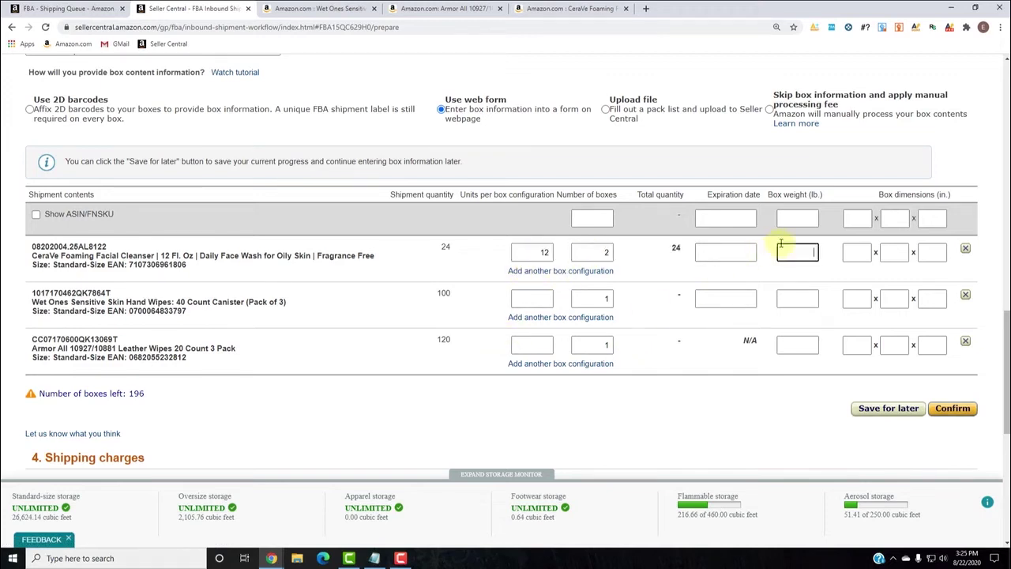
type("24")
left_click(854, 253)
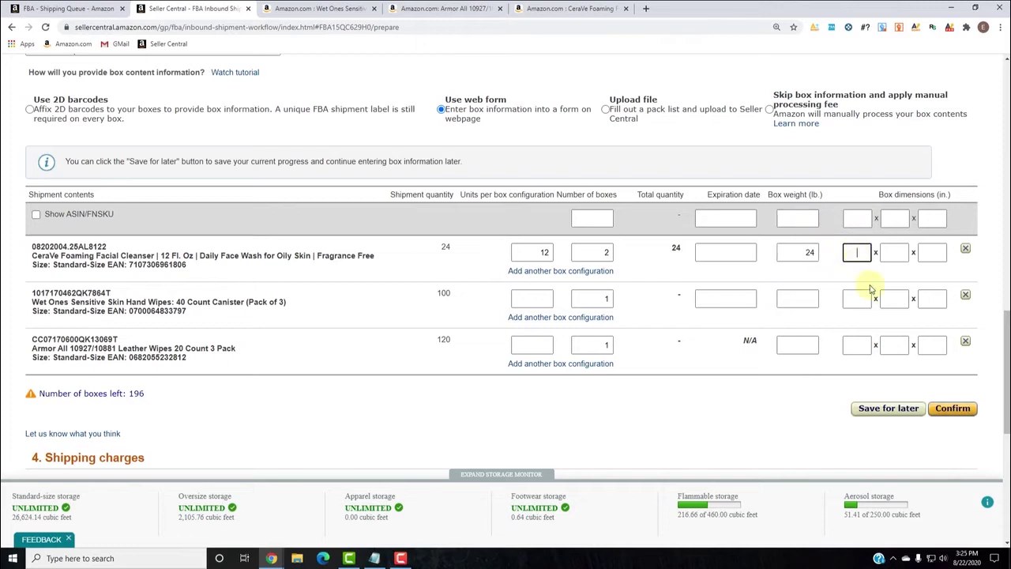
type("12")
key("Tab")
type("12")
key("Tab")
type("12")
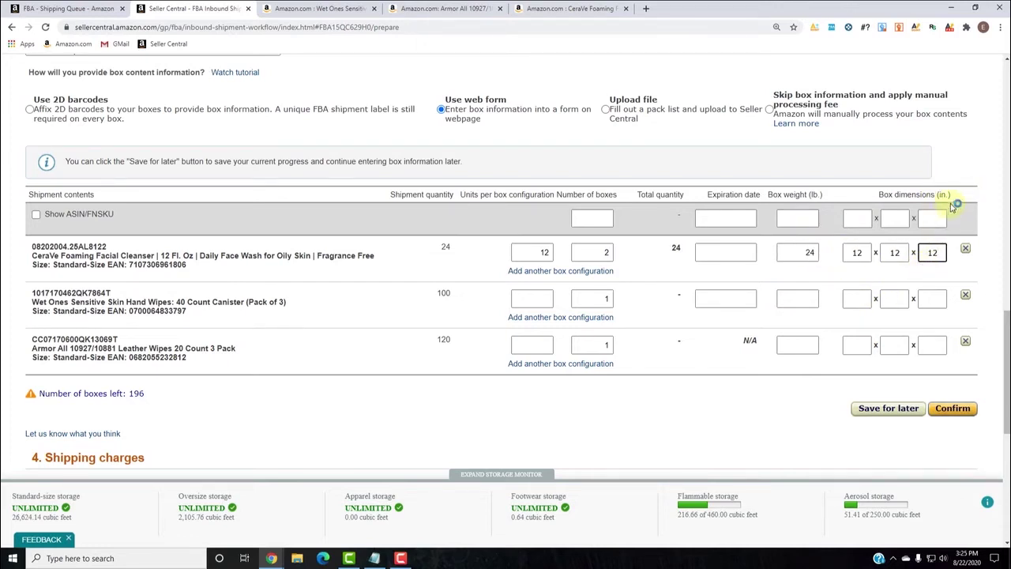
Step: Set the Wet Ones wipes to 4 units per box and 20 boxes, and add a second box configuration for them
left_click(538, 297)
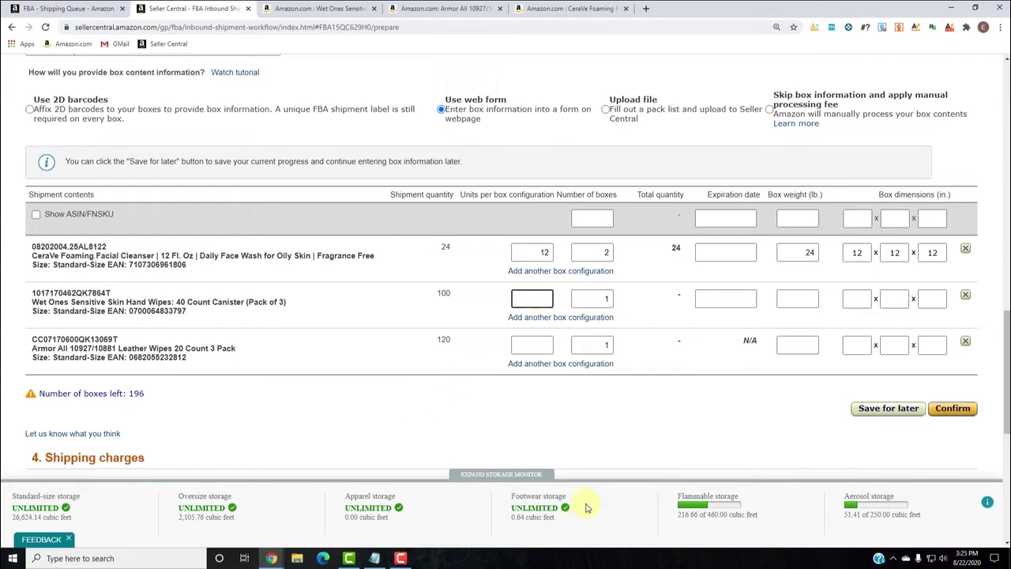
scroll(584, 506, "down", 1)
type("4")
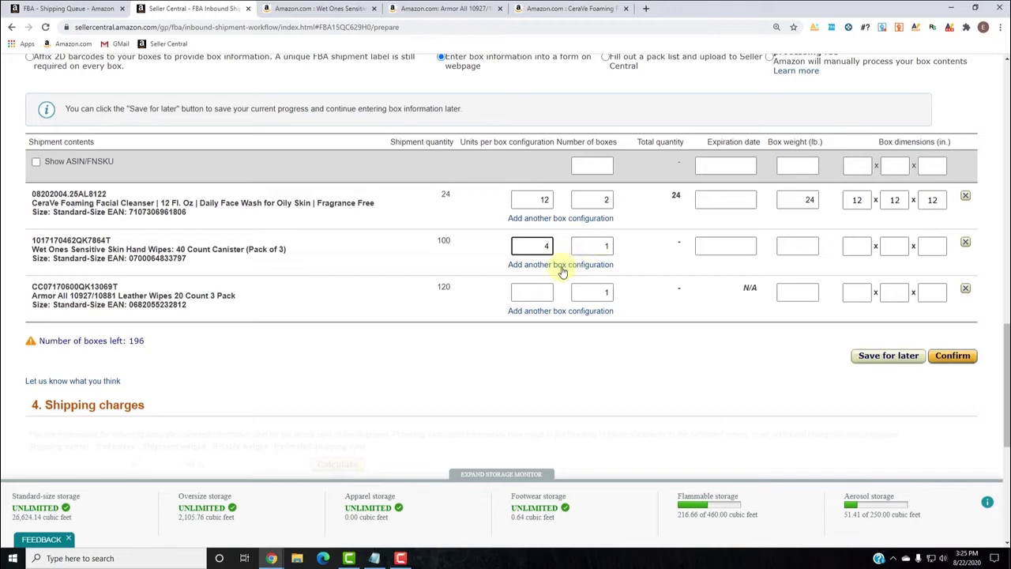
left_click(564, 266)
left_click(598, 255)
double_click(598, 254)
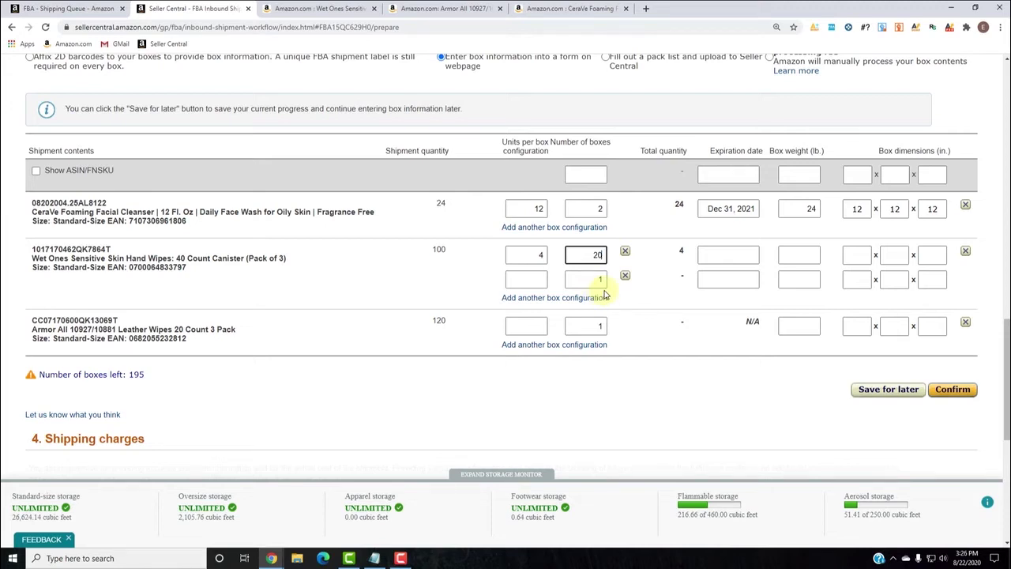
Step: Set the Wet Ones wipes' second box configuration to 4 units per box and 5 boxes
left_click(533, 280)
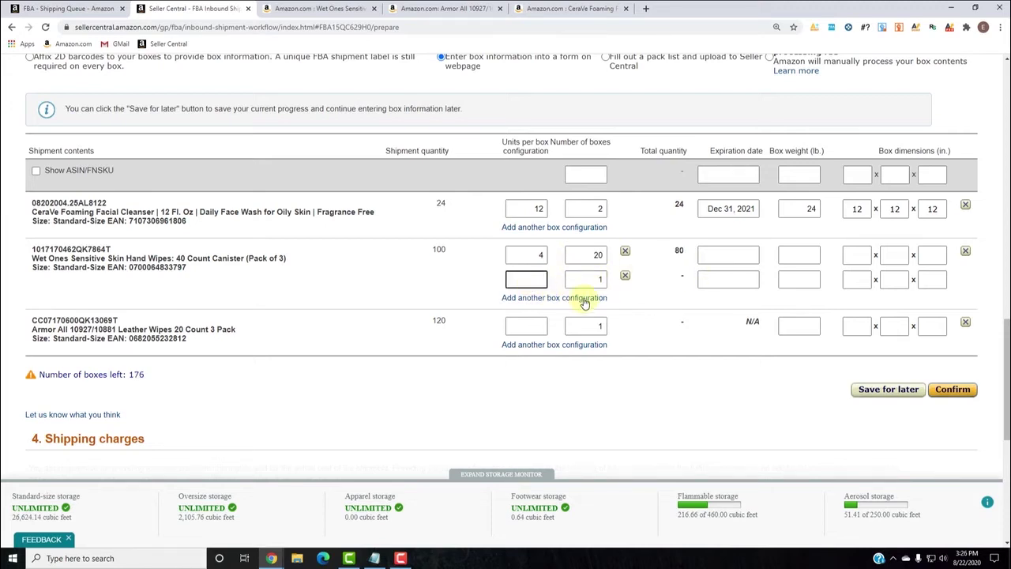
type("4")
key("Tab")
type("5")
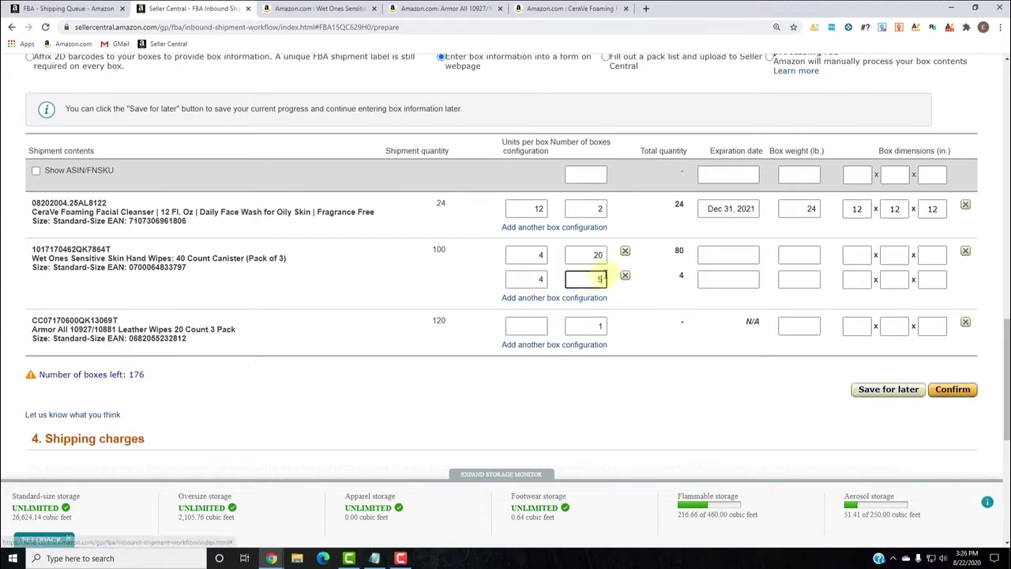
Step: Set the expiration date of the 20-box Wet Ones configuration to Dec 31, 2023
left_click(731, 252)
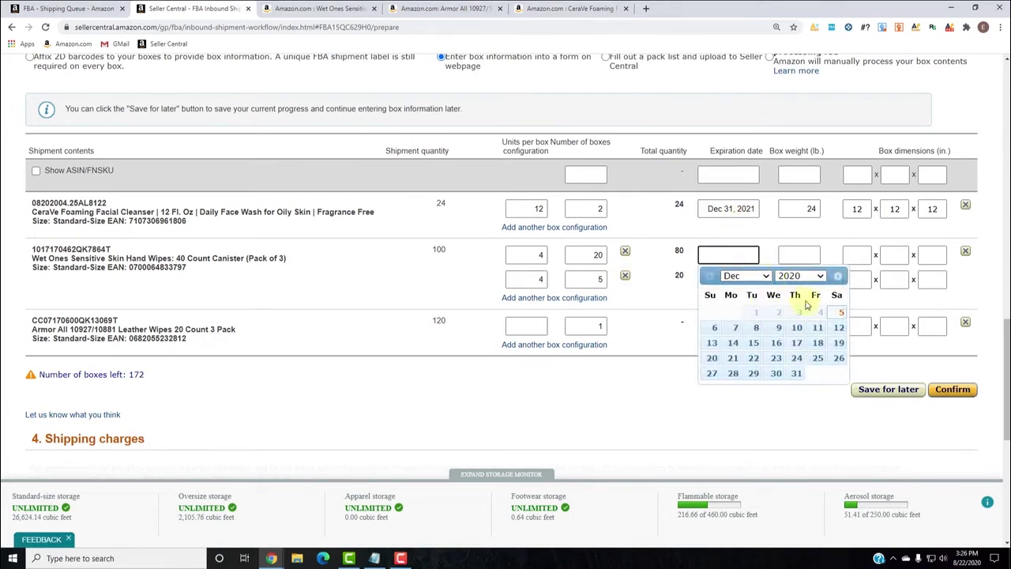
left_click(793, 275)
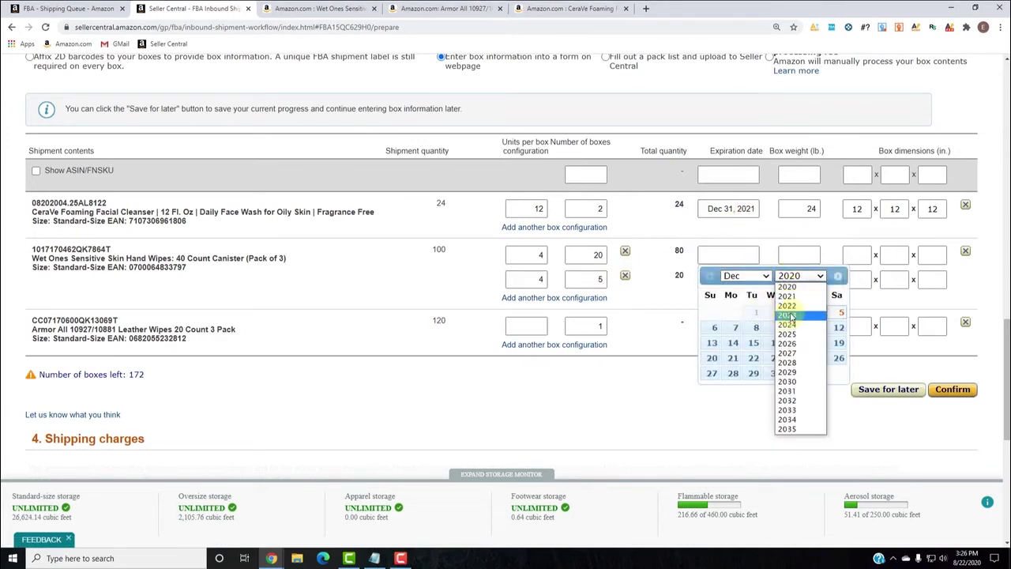
left_click(789, 315)
left_click(710, 387)
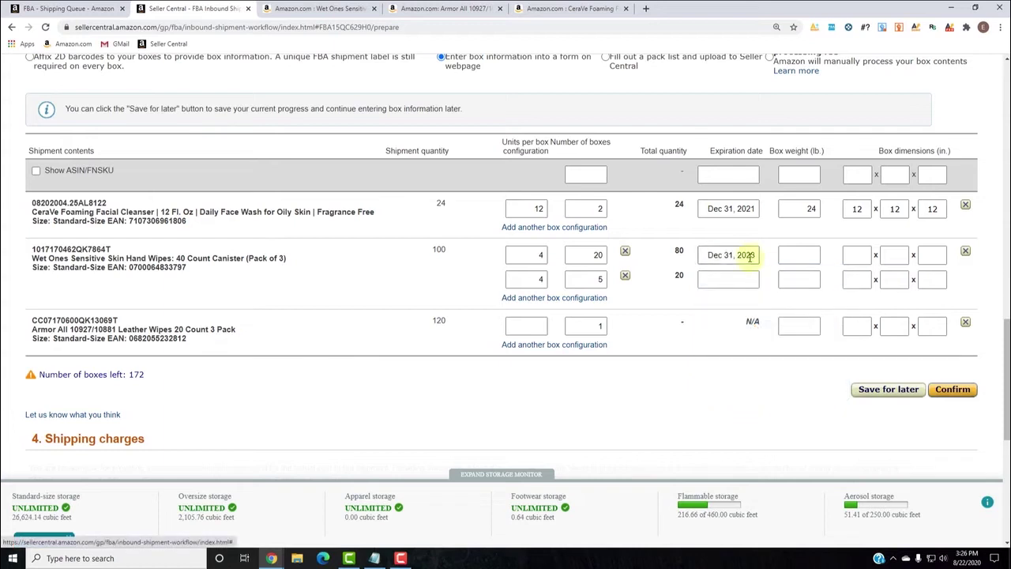
Step: Set the expiration date of the 5-box Wet Ones configuration to Nov 22, 2022
left_click(723, 278)
left_click(806, 302)
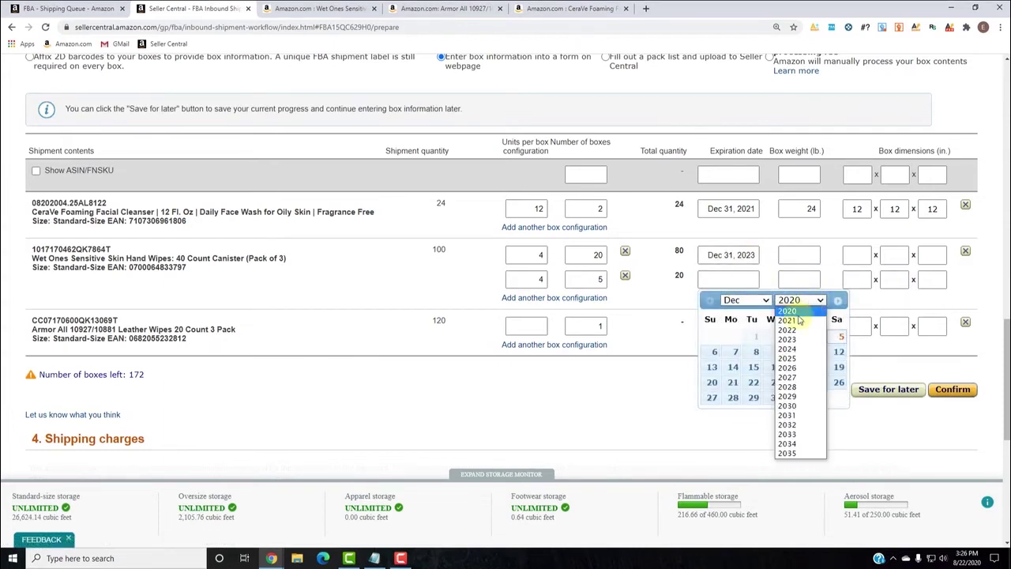
left_click(787, 329)
left_click(709, 300)
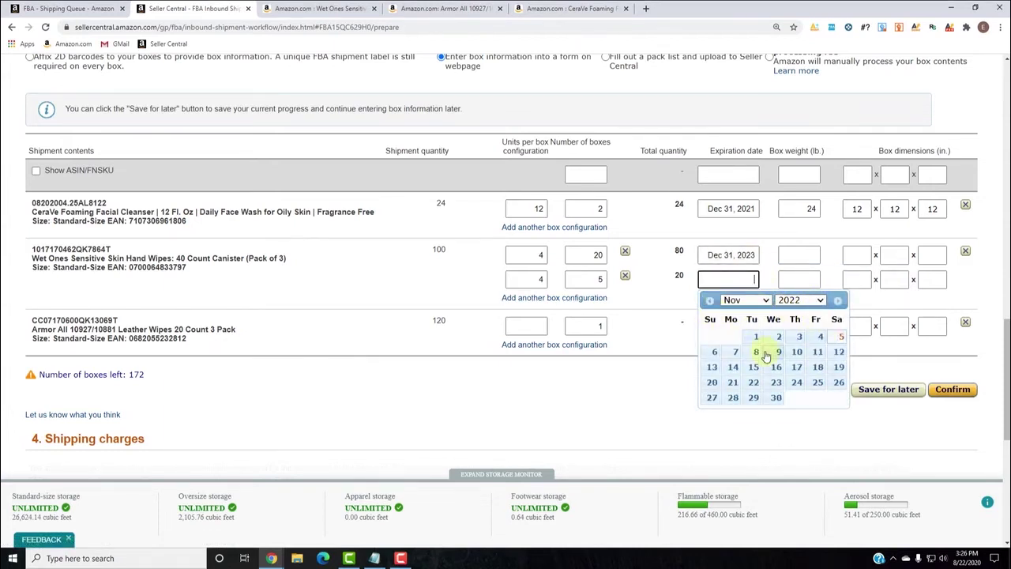
left_click(753, 382)
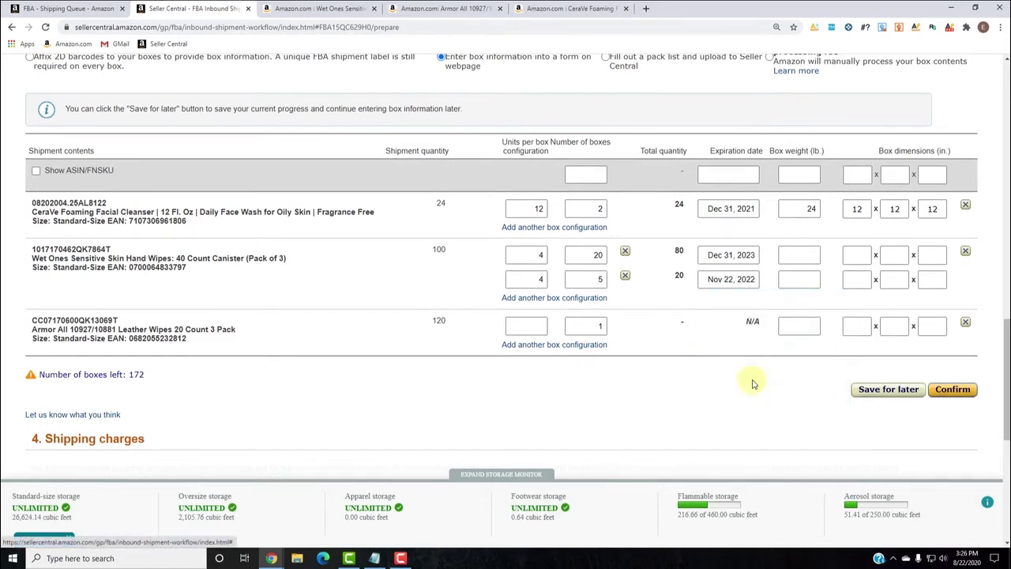
Step: Enter a 12 lb box weight for both Wet Ones box configurations
left_click(796, 254)
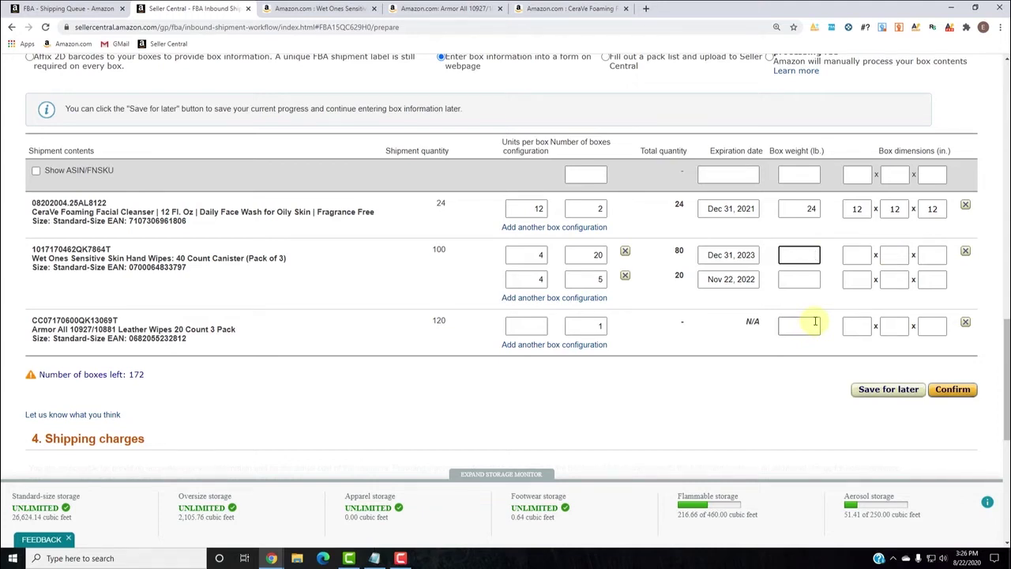
type("12")
left_click(809, 280)
type("12")
Step: Enter 12 x 12 x 12 in box dimensions for both Wet Ones box configurations
left_click(858, 253)
type("12")
key("Tab")
type("12")
key("Tab")
type("12")
left_click(853, 279)
type("12")
key("Tab")
type("12")
key("Tab")
type("12")
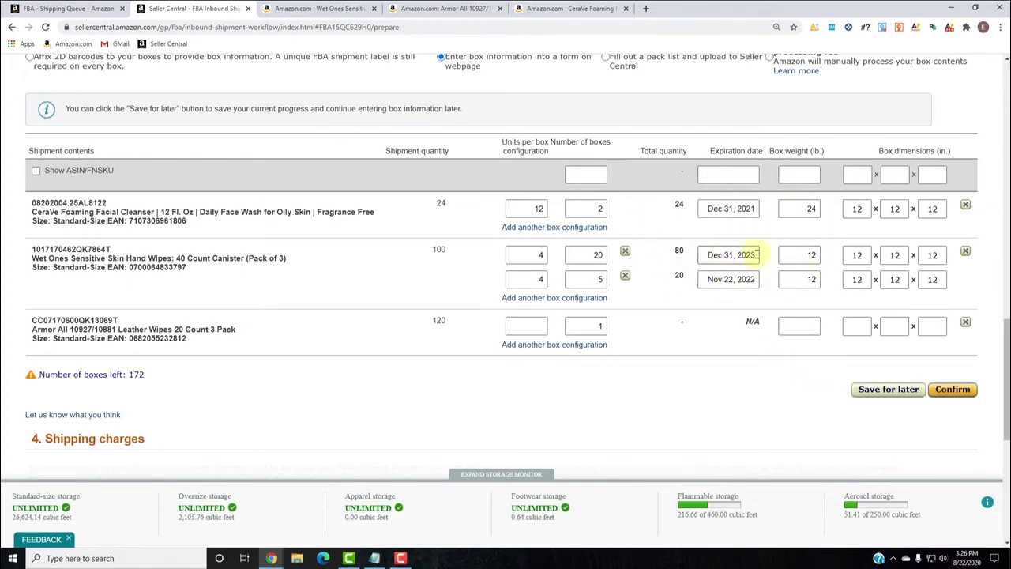
left_click(736, 213)
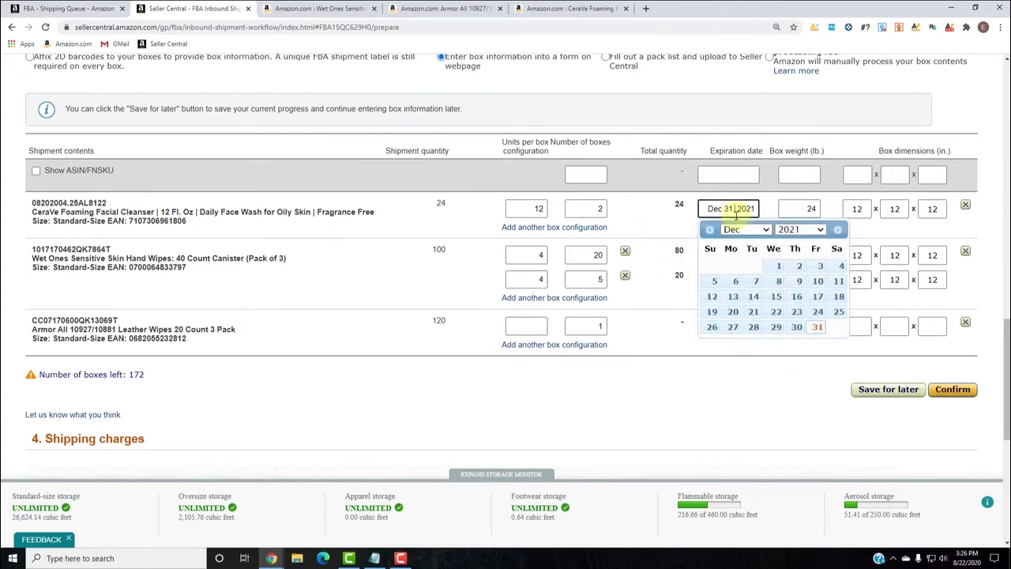
left_click(820, 230)
left_click(791, 269)
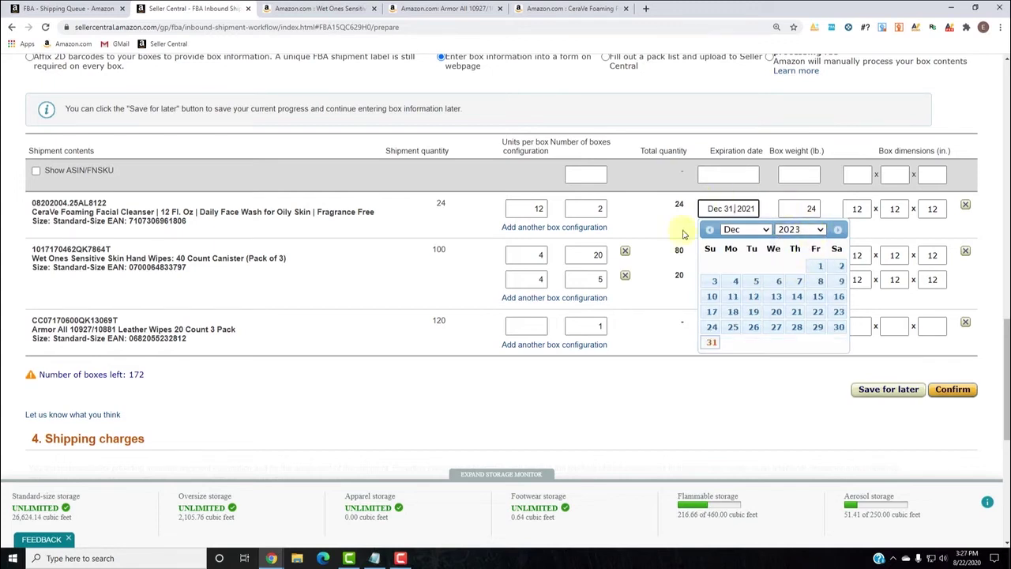
left_click(675, 336)
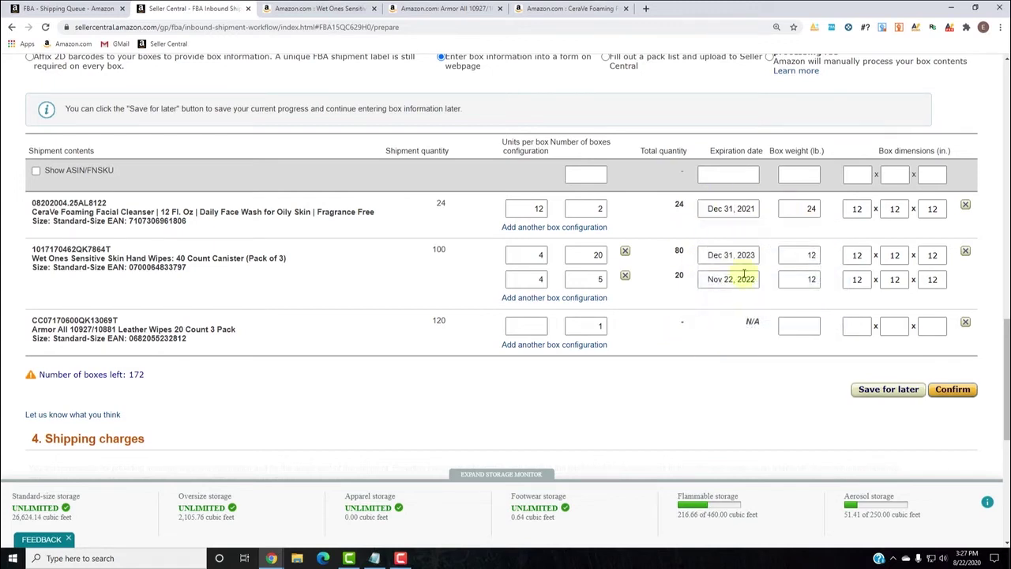
Step: Change the CeraVe cleanser's expiration date to Dec 31, 2023
left_click(725, 210)
left_click(799, 229)
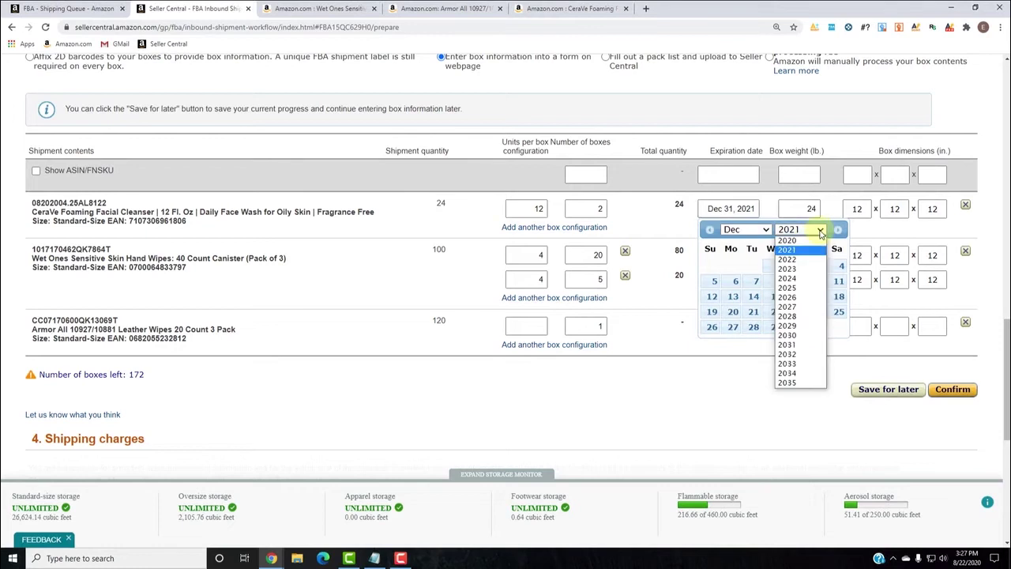
left_click(792, 269)
left_click(711, 341)
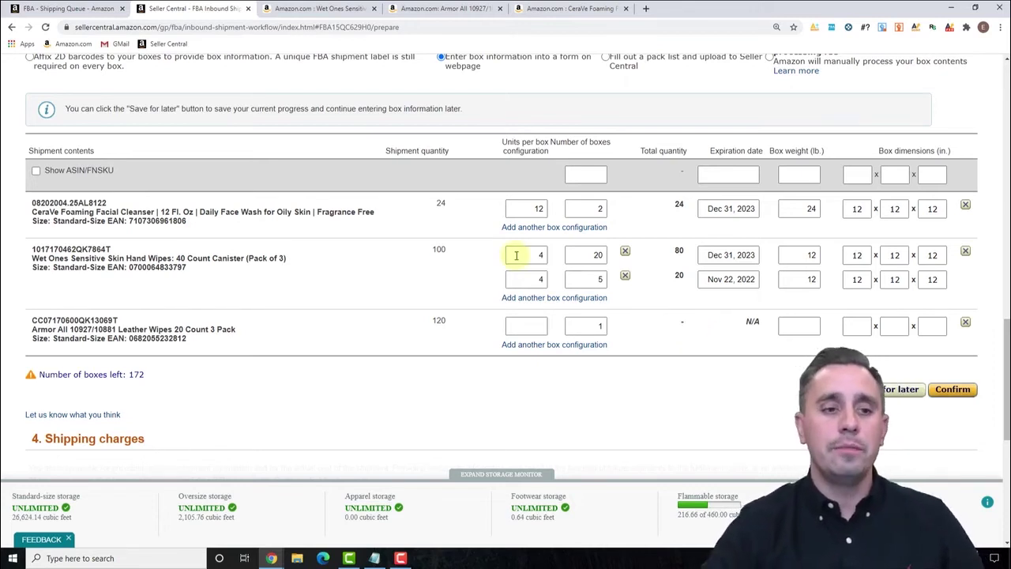
Step: Set the Armor All wipes' box configuration to 4 units per box and 30 boxes
left_click(544, 326)
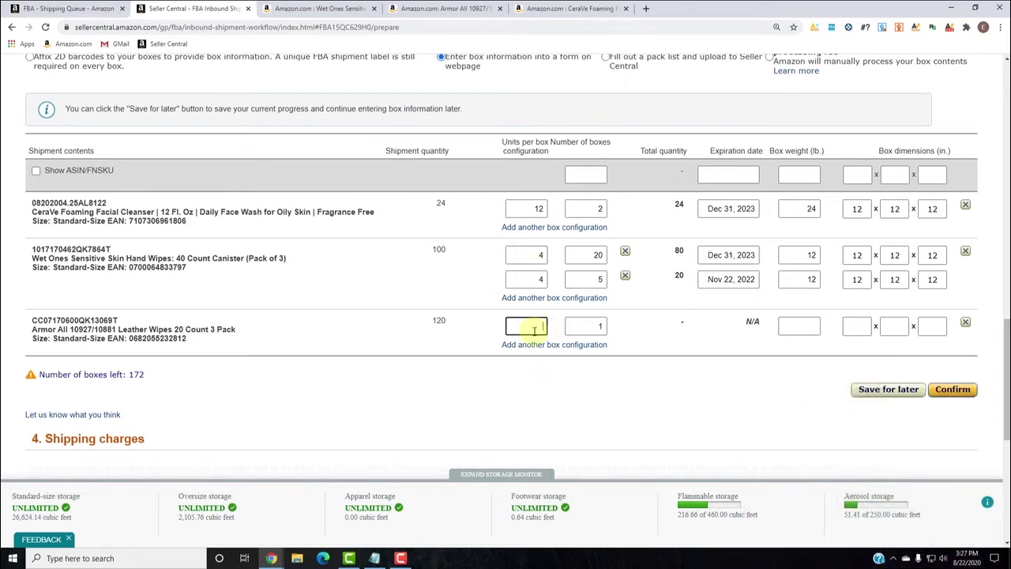
type("4")
key("Tab")
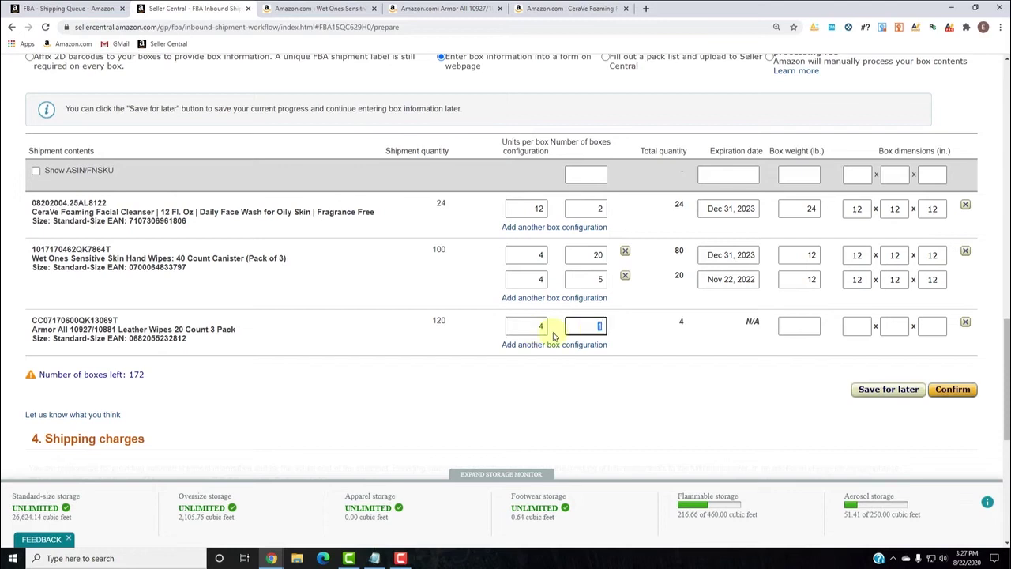
key("Tab")
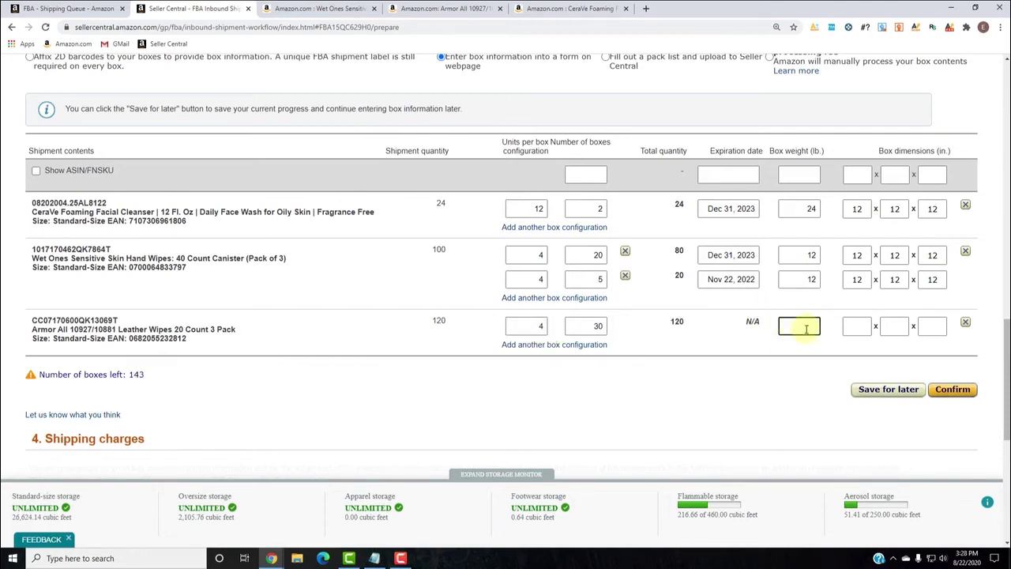
Step: Enter a 15 lb box weight and 12 x 12 x 12 in box dimensions for the Armor All wipes
type("15")
left_click(857, 326)
type("12")
left_click(892, 326)
type("12")
left_click(933, 328)
type("12")
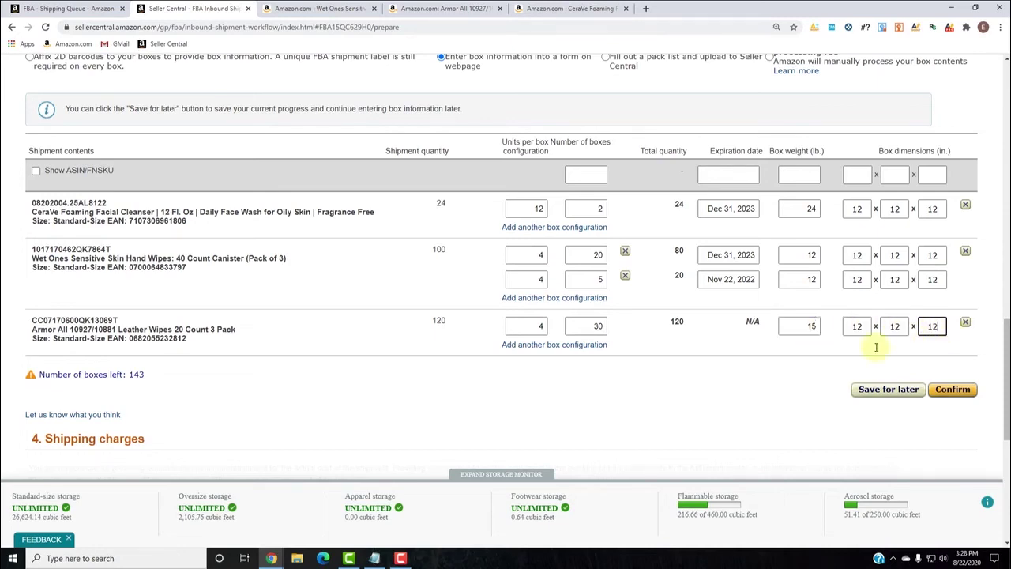
Step: Review the completed box configurations and submit the shipment's box information
scroll(362, 425, "down", 3)
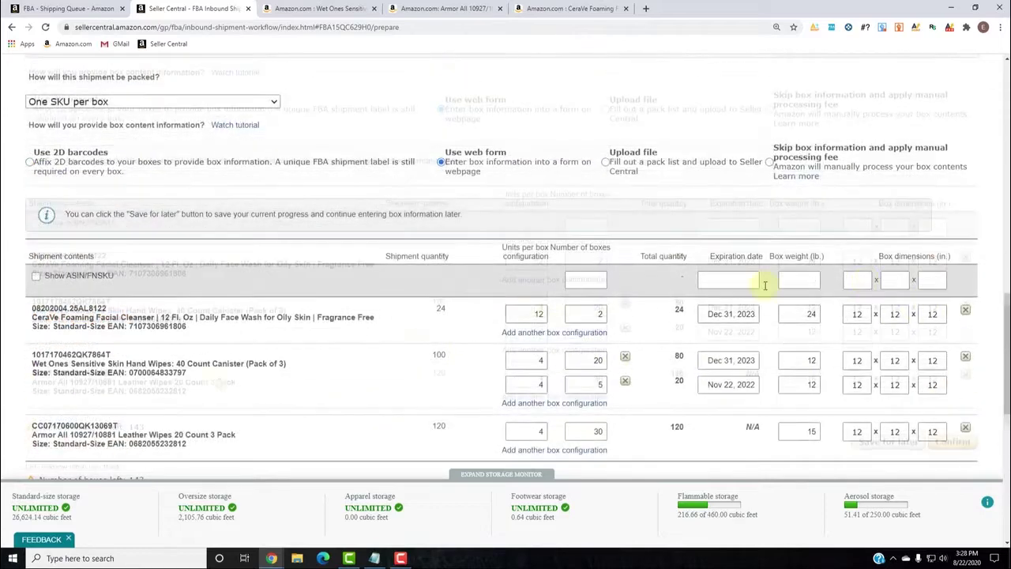
scroll(868, 245, "up", 1)
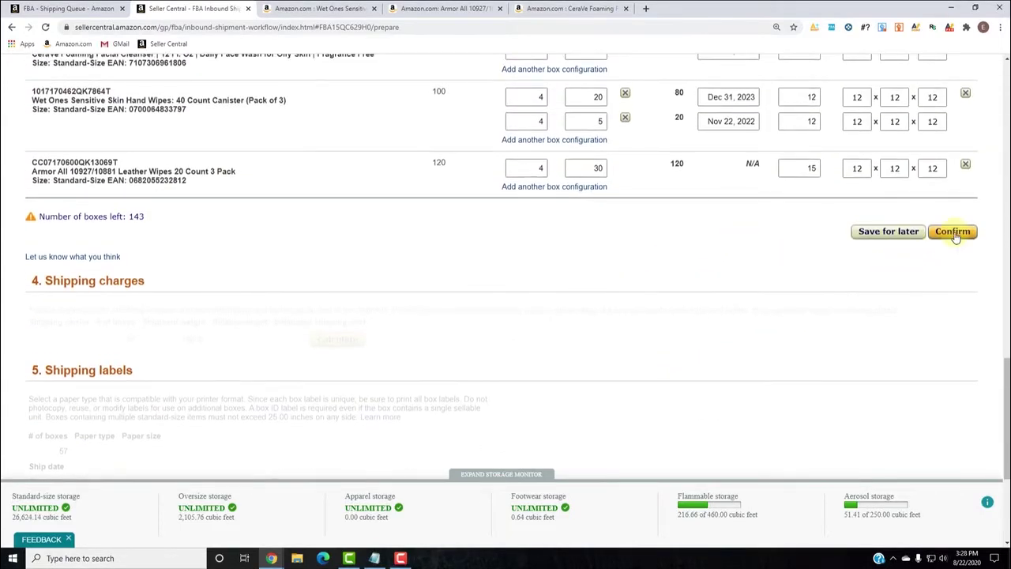
scroll(738, 86, "up", 1)
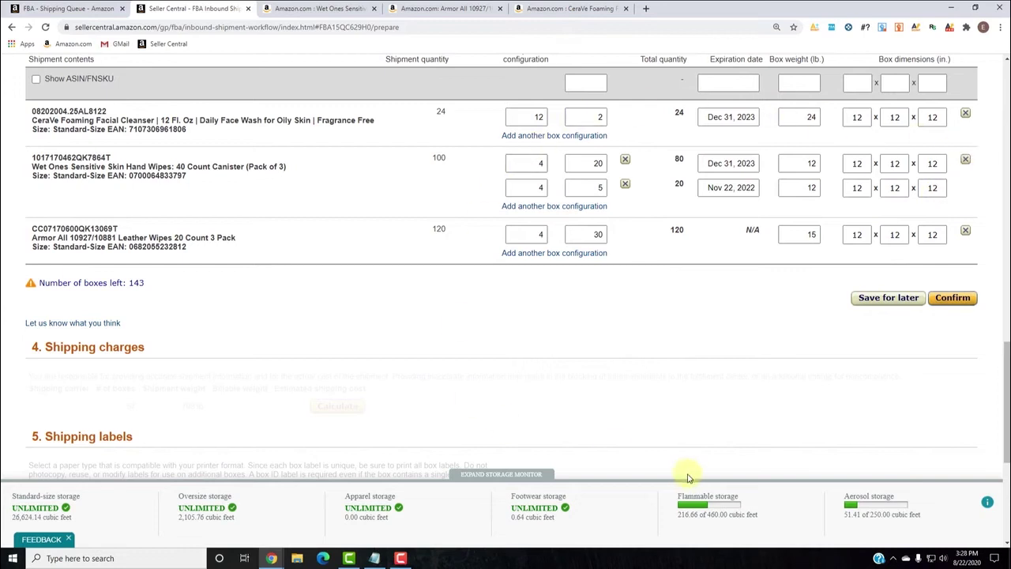
left_click(950, 299)
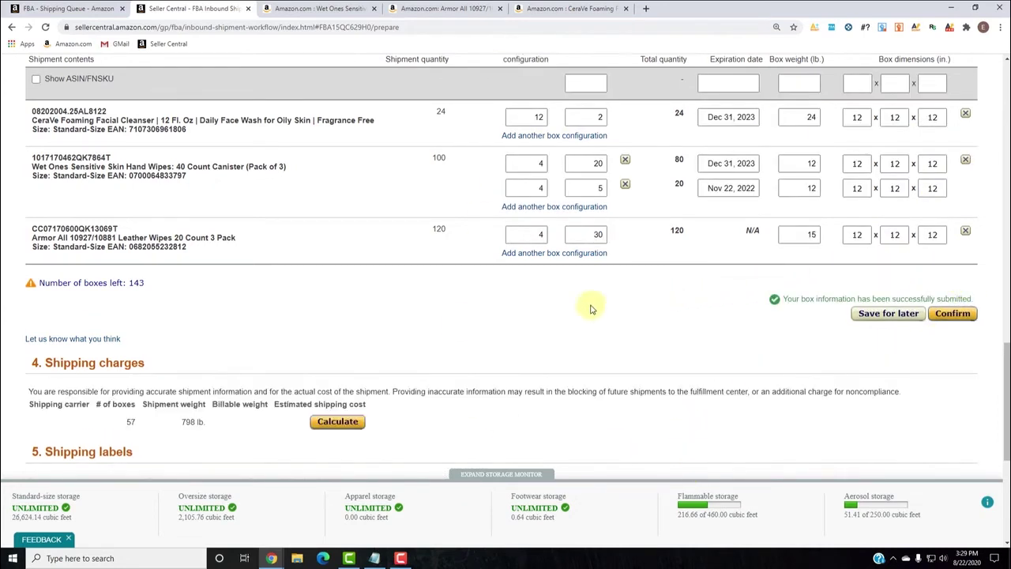
Step: Check the shipment's box count and total weight, and calculate the estimated shipping charges
scroll(591, 307, "down", 2)
scroll(111, 294, "up", 2)
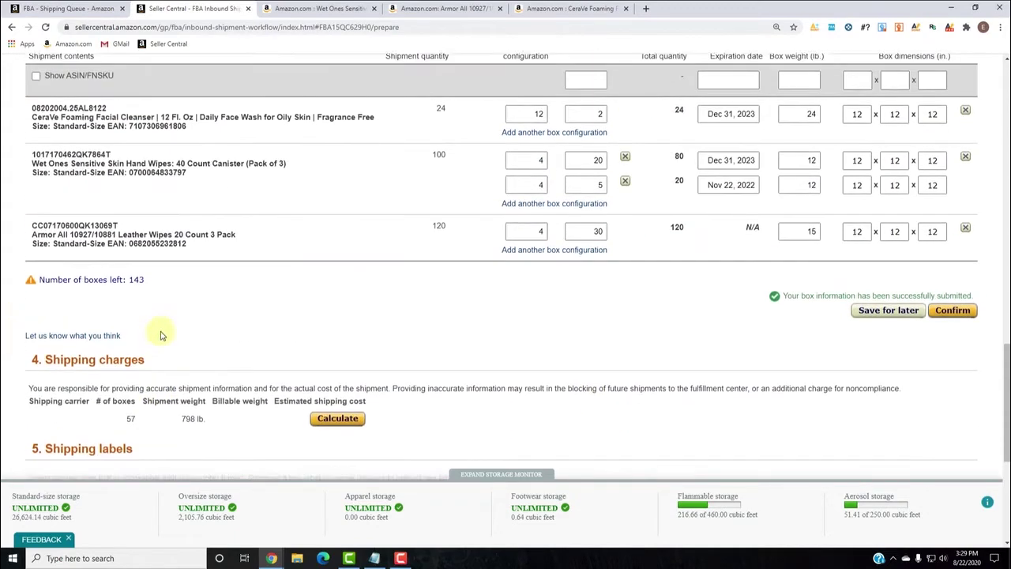
double_click(131, 422)
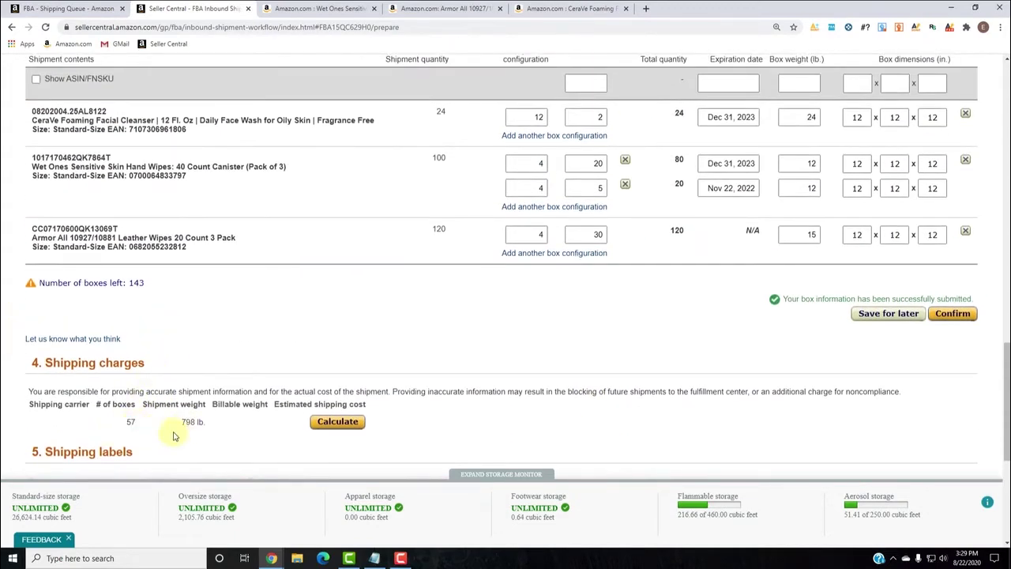
left_click_drag(183, 422, 359, 390)
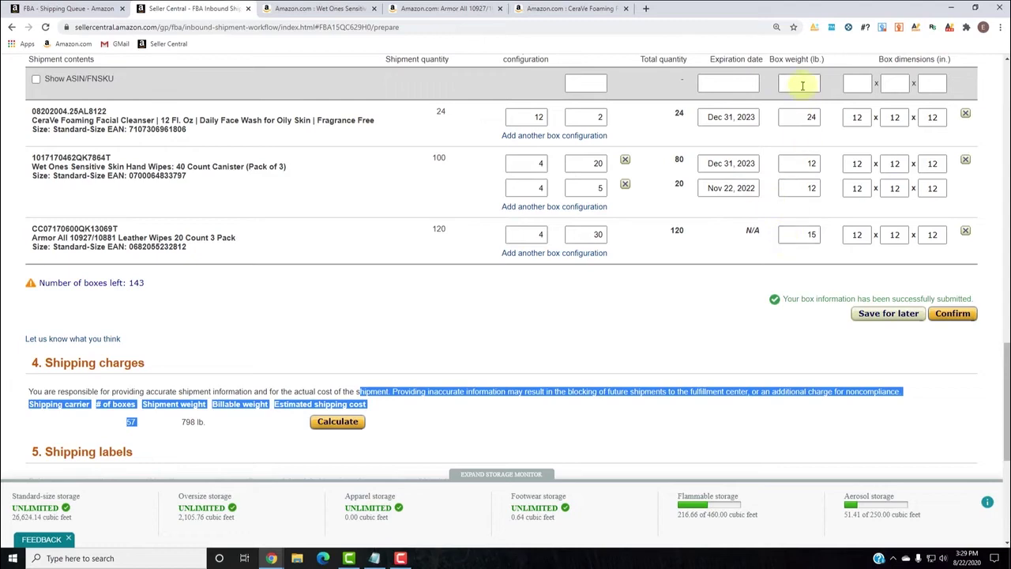
left_click(222, 447)
left_click(342, 421)
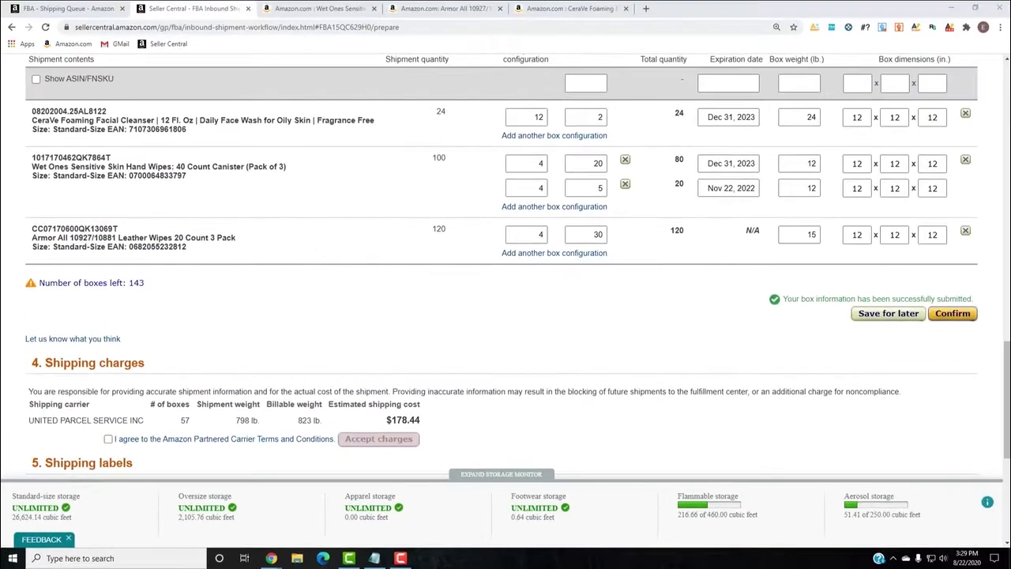
Step: Open Calculator and divide the 178.44 shipping cost by 823 to work out the cost per billable pound
left_click_drag(629, 162, 617, 191)
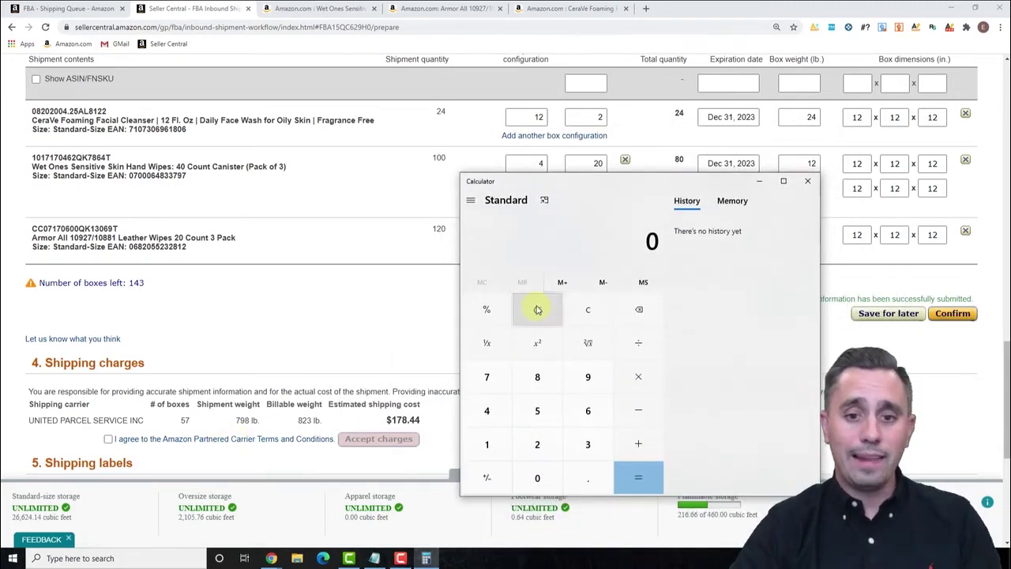
left_click_drag(626, 186, 605, 294)
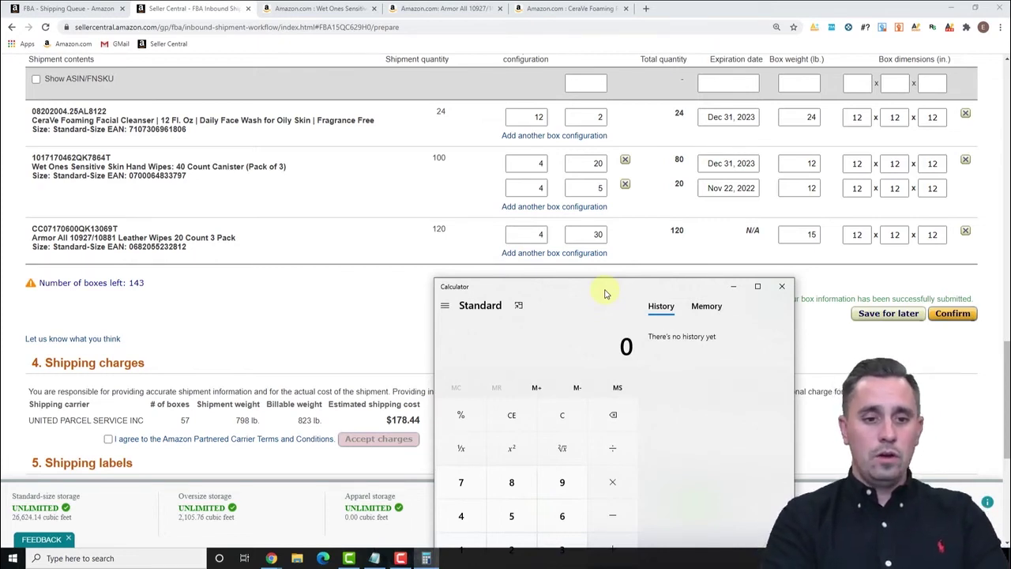
type("178.44/823")
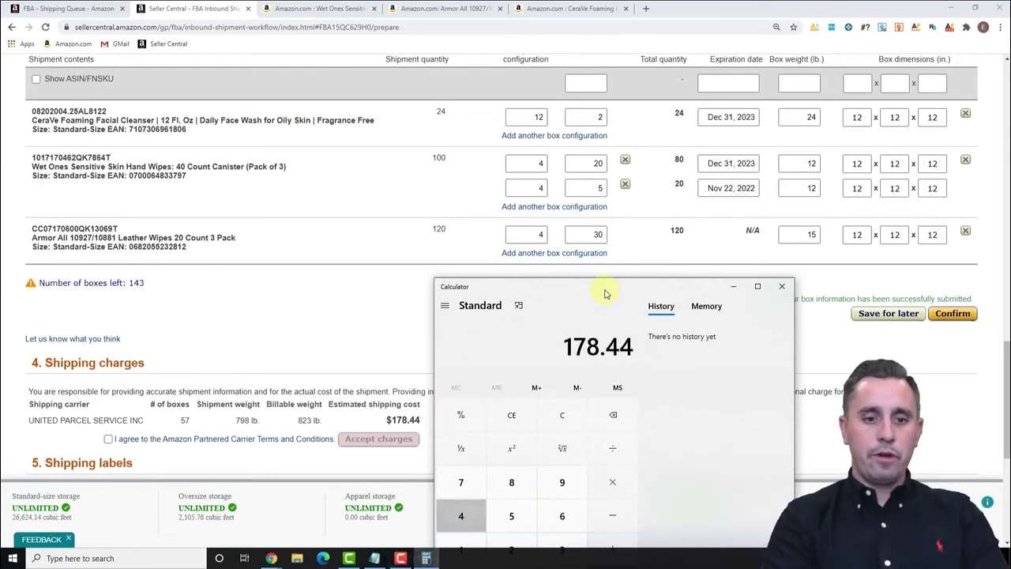
key("Return")
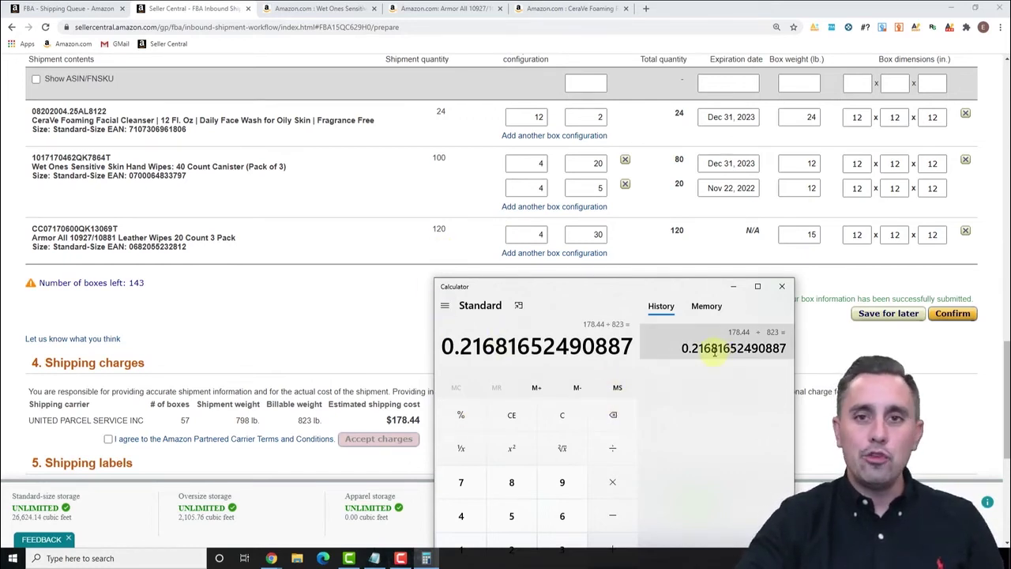
Step: Work out the shipping cost per unit by dividing 178.44 by 244, and put the calculator away
left_click(513, 417)
left_click_drag(593, 297, 624, 279)
type("178.")
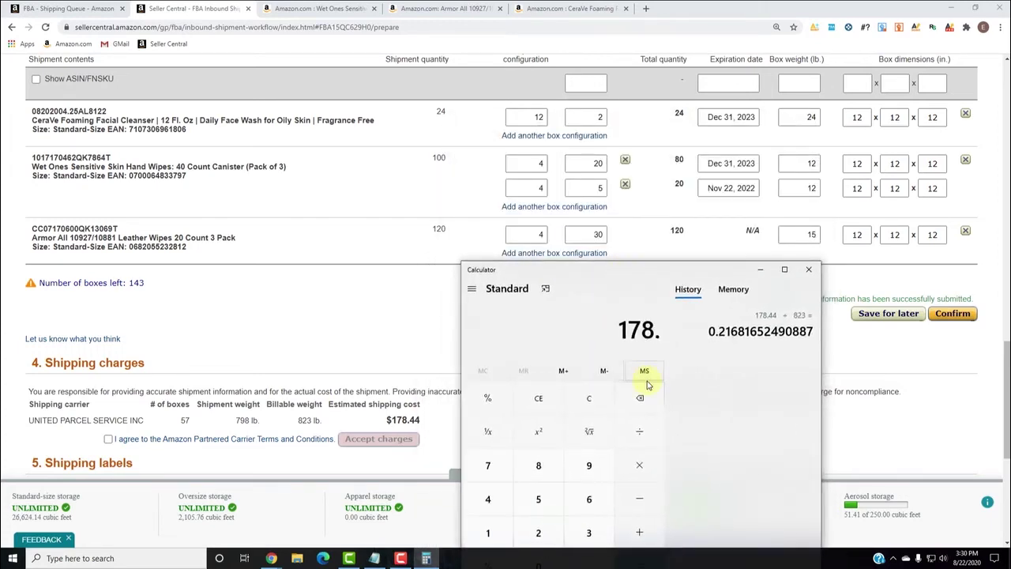
type("44 ")
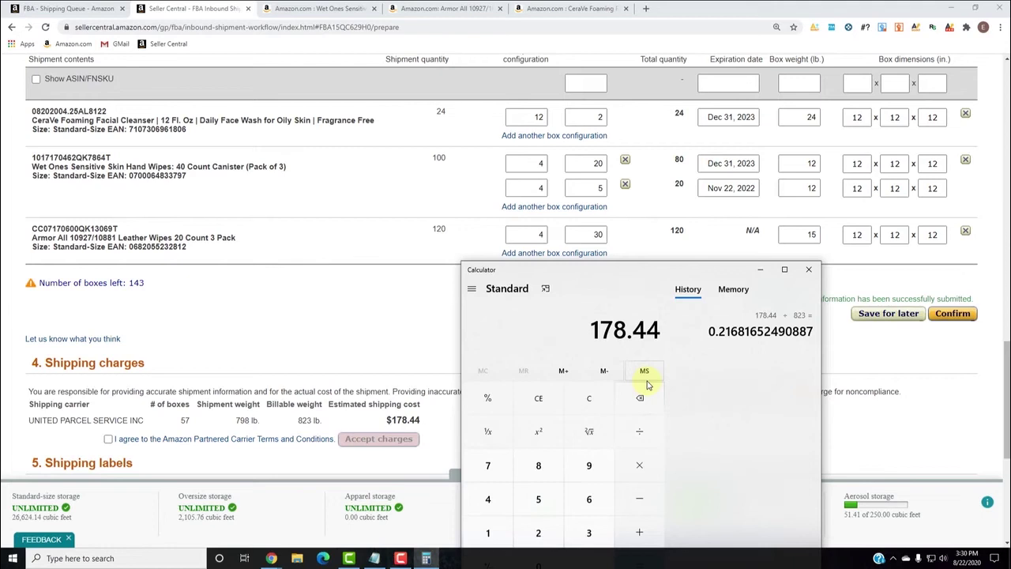
type("+ 244")
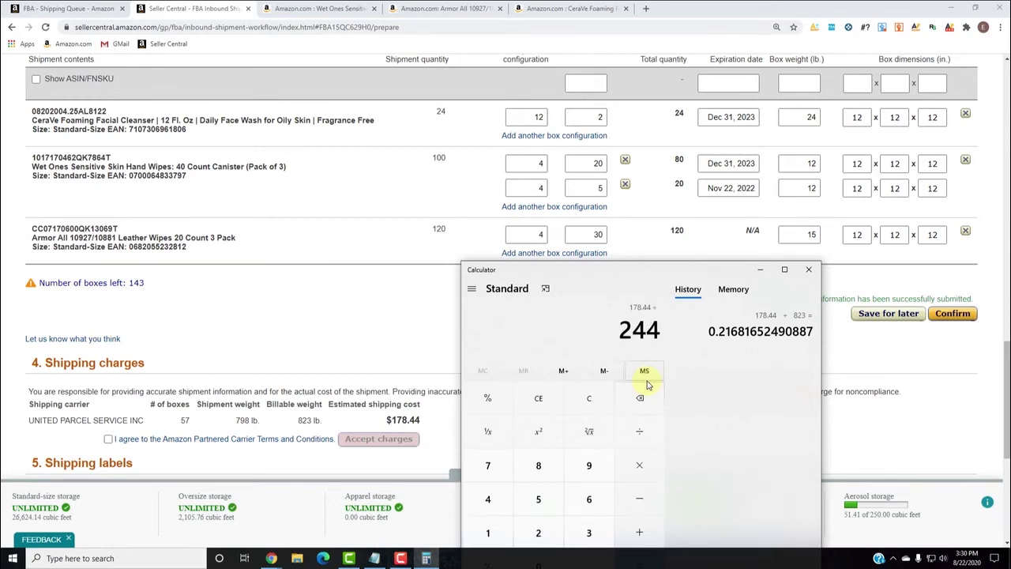
key("Return")
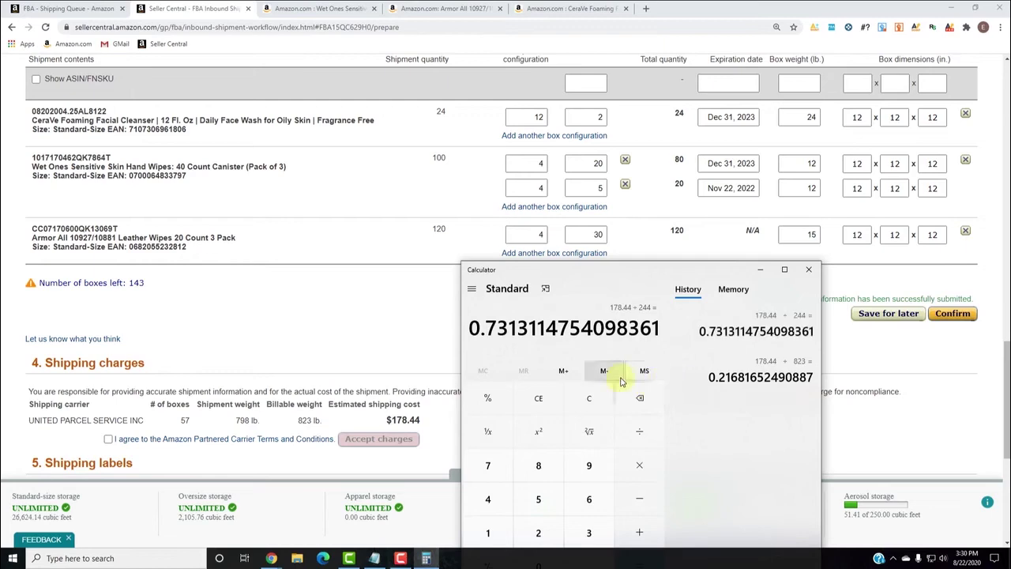
left_click(763, 272)
Step: Agree to the Amazon Partnered Carrier Terms and Conditions and accept the shipping charges
scroll(721, 255, "down", 3)
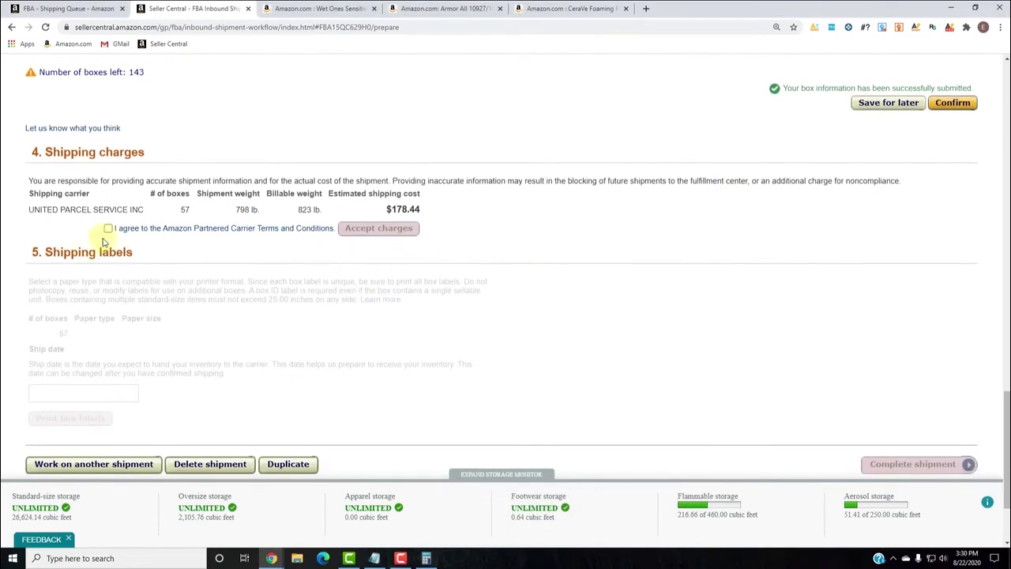
left_click(108, 228)
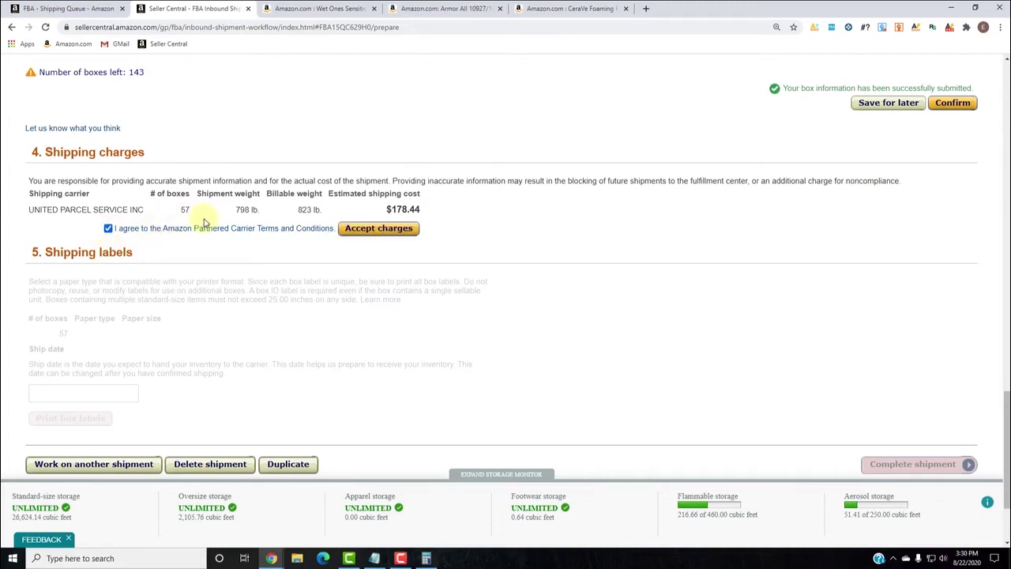
left_click(378, 228)
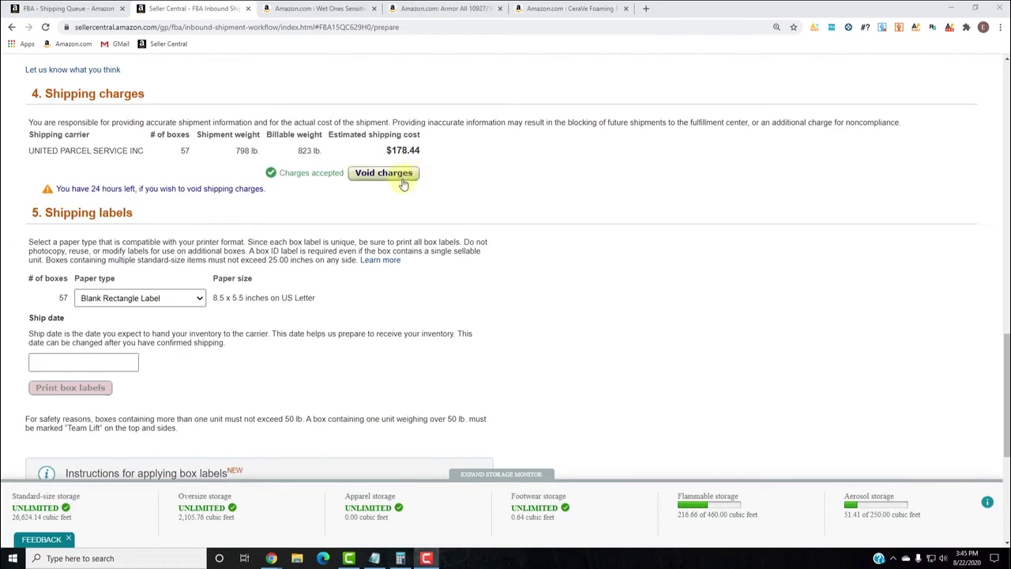
Step: Review the shipment's shipping method and carrier, box content details and shipping charges
scroll(403, 194, "up", 4)
scroll(403, 207, "up", 6)
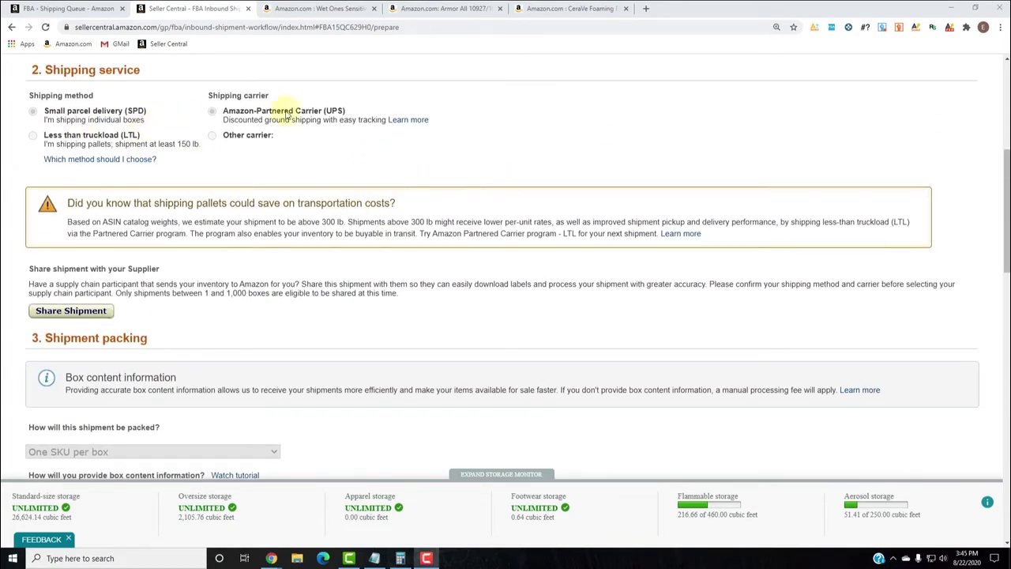
scroll(422, 181, "down", 5)
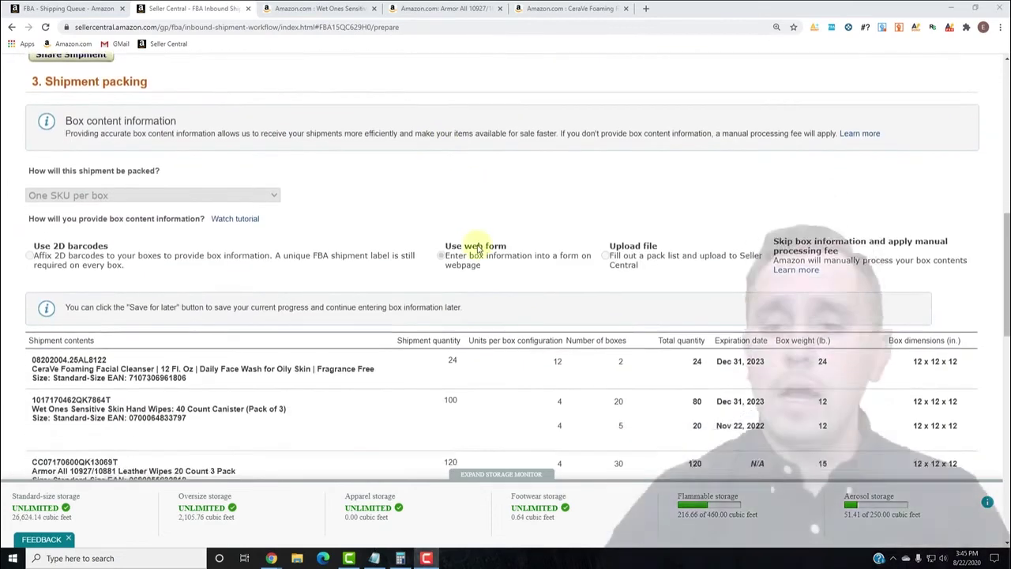
scroll(492, 270, "down", 3)
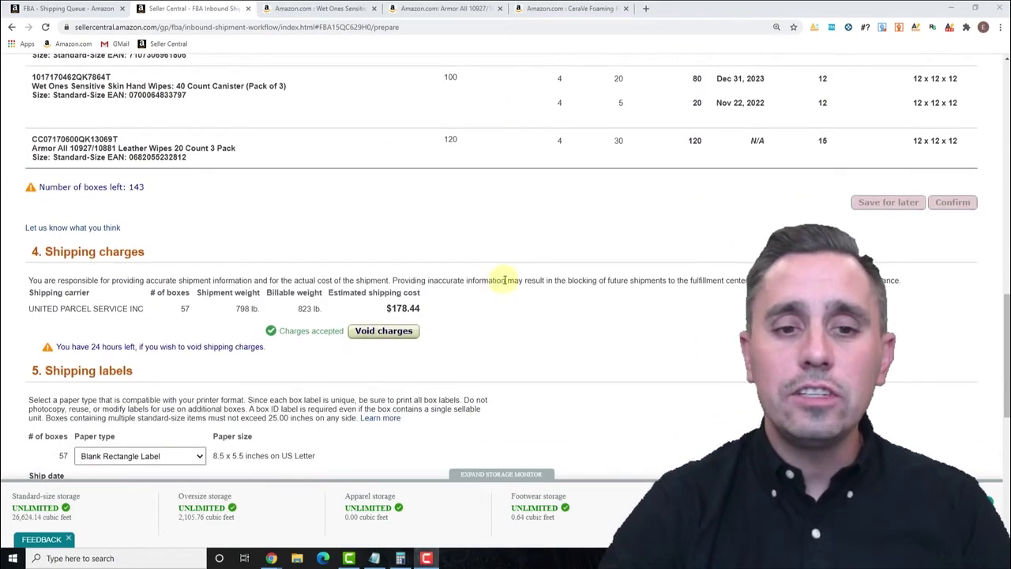
scroll(506, 285, "down", 1)
scroll(543, 286, "up", 5)
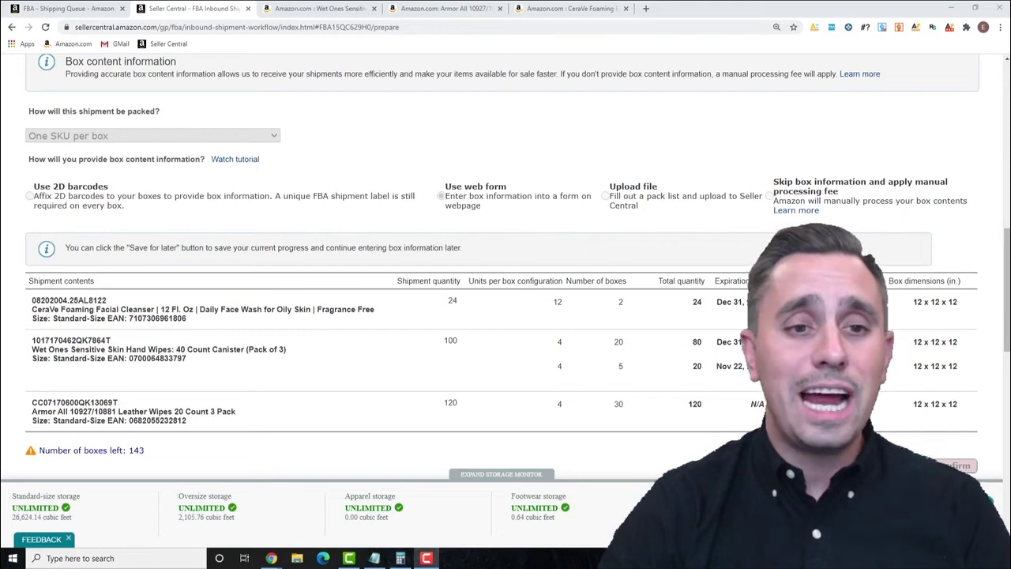
scroll(505, 300, "down", 1)
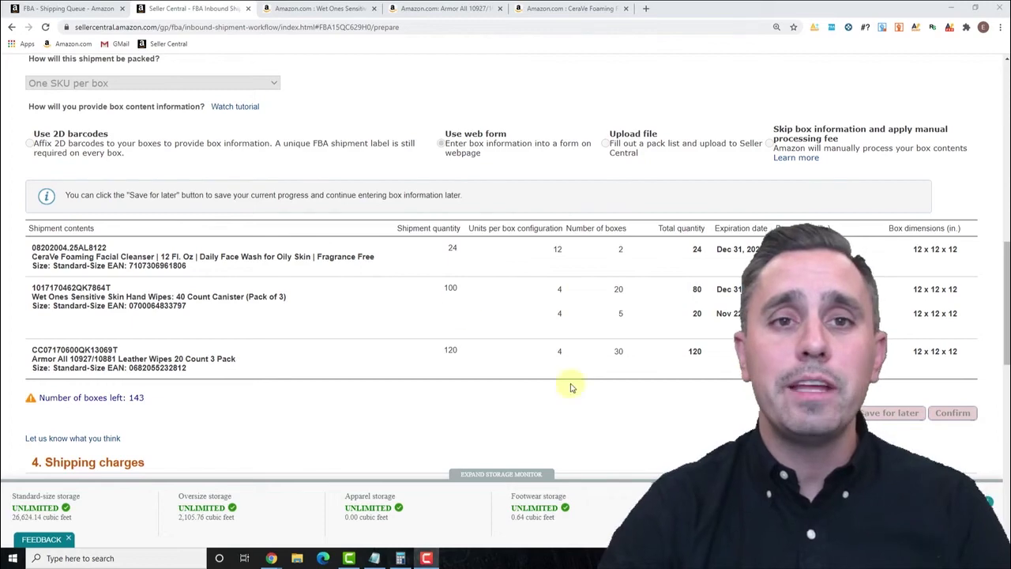
scroll(545, 369, "up", 2)
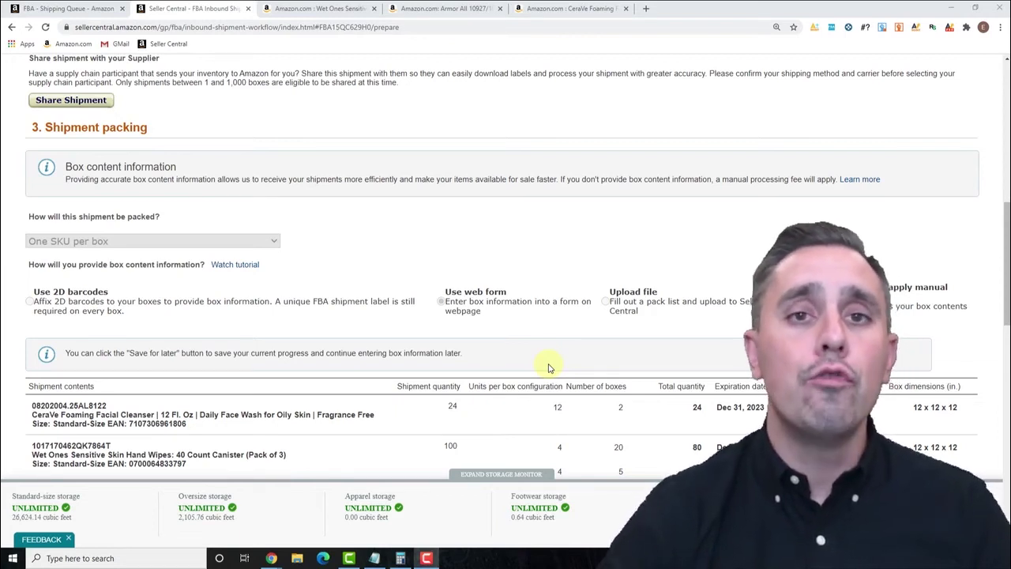
scroll(824, 223, "down", 9)
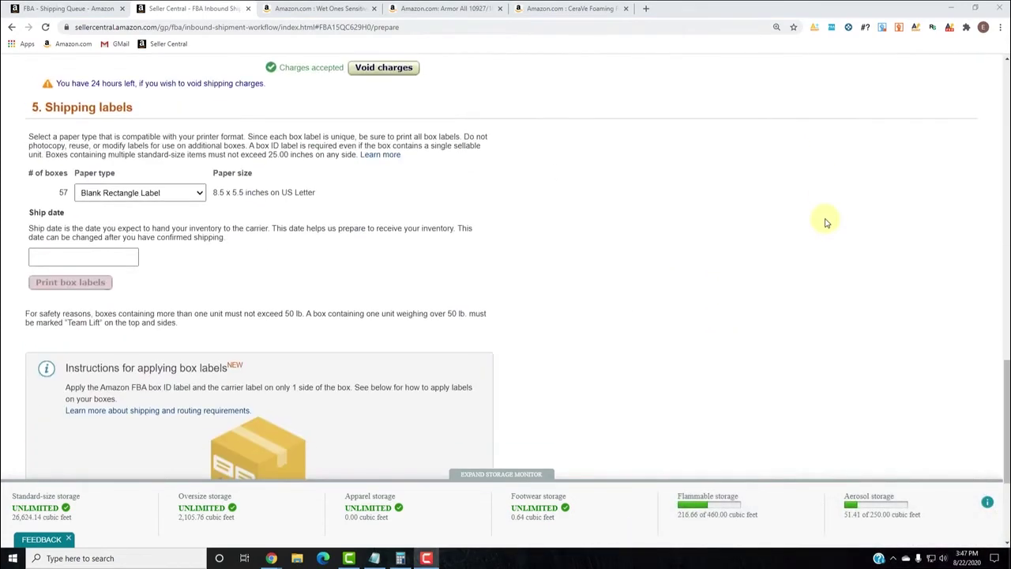
scroll(402, 95, "up", 1)
scroll(481, 185, "up", 15)
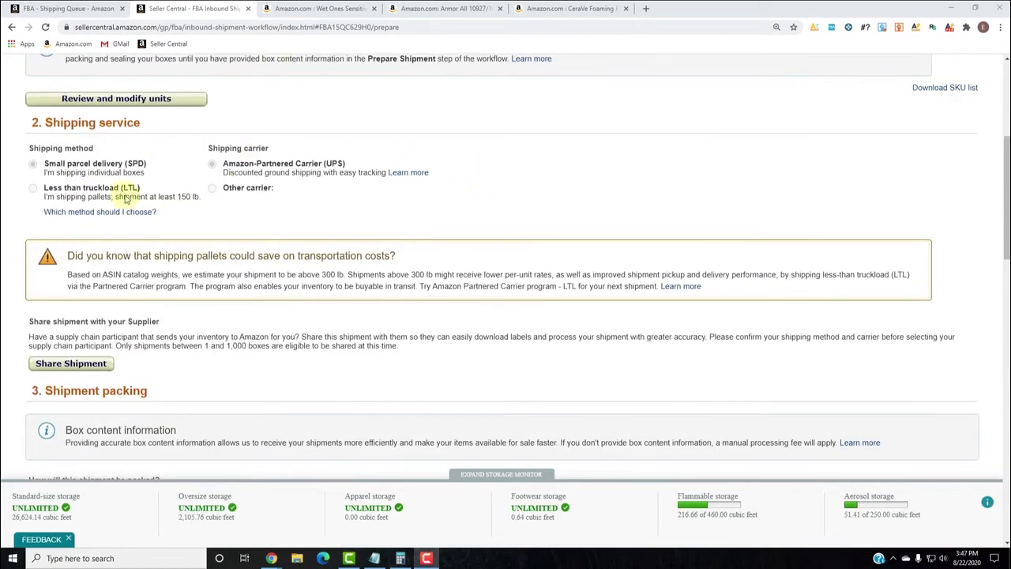
scroll(442, 218, "down", 15)
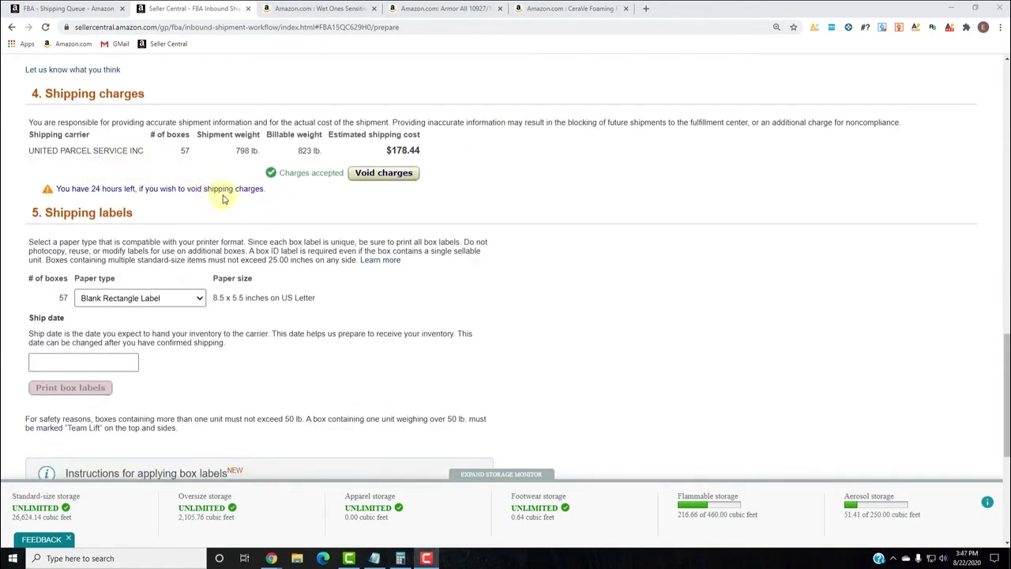
Step: Set the shipping labels' paper type to Thermal Printing Paper and the ship date to Aug 24, 2020
scroll(570, 203, "down", 3)
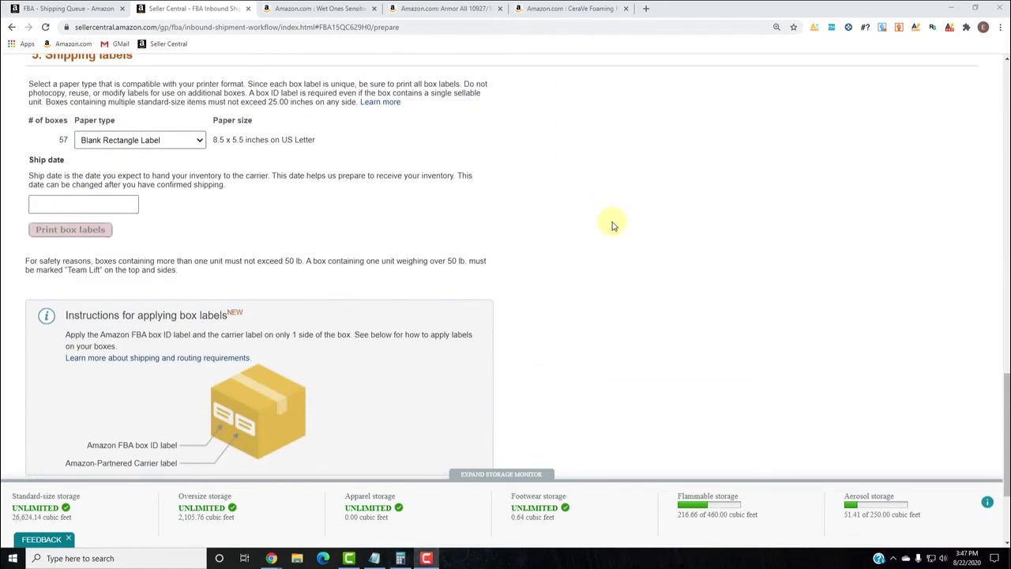
scroll(612, 225, "up", 1)
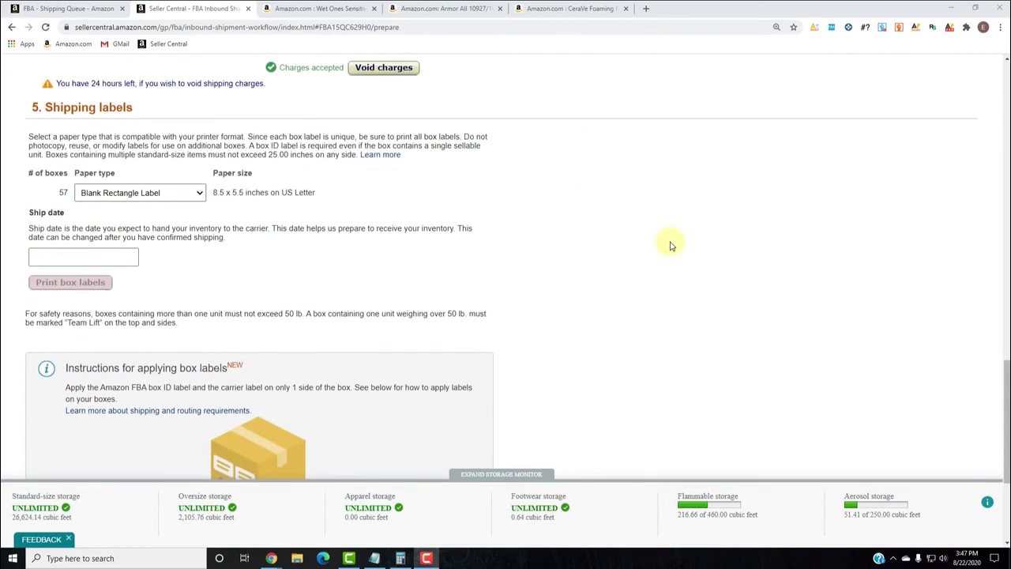
left_click(161, 201)
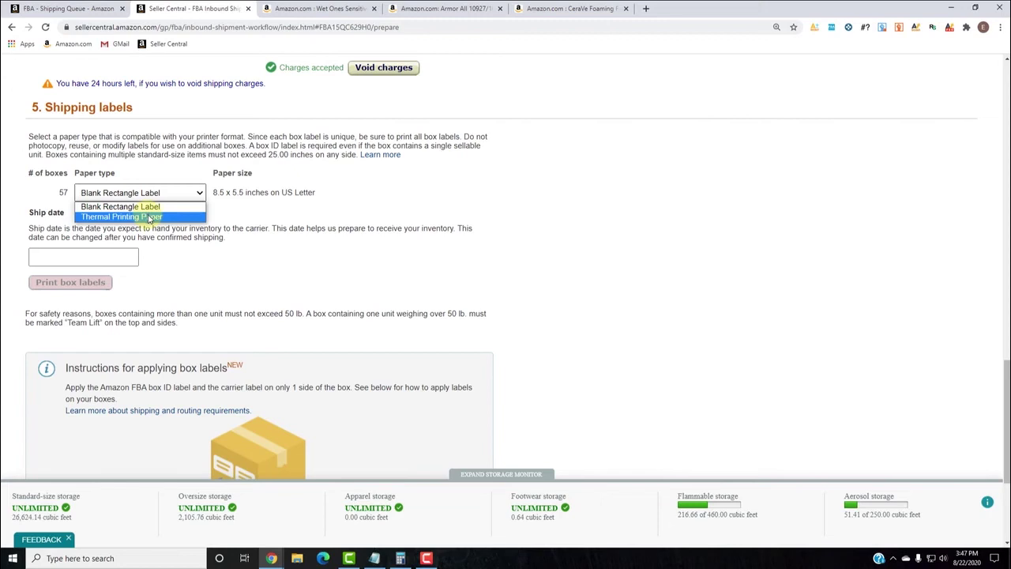
left_click(150, 217)
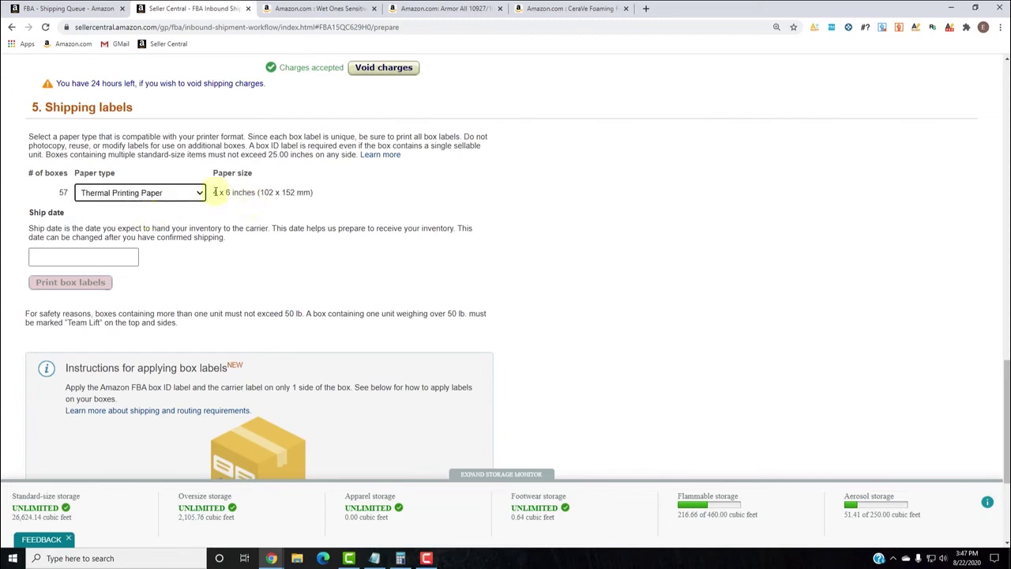
left_click(93, 259)
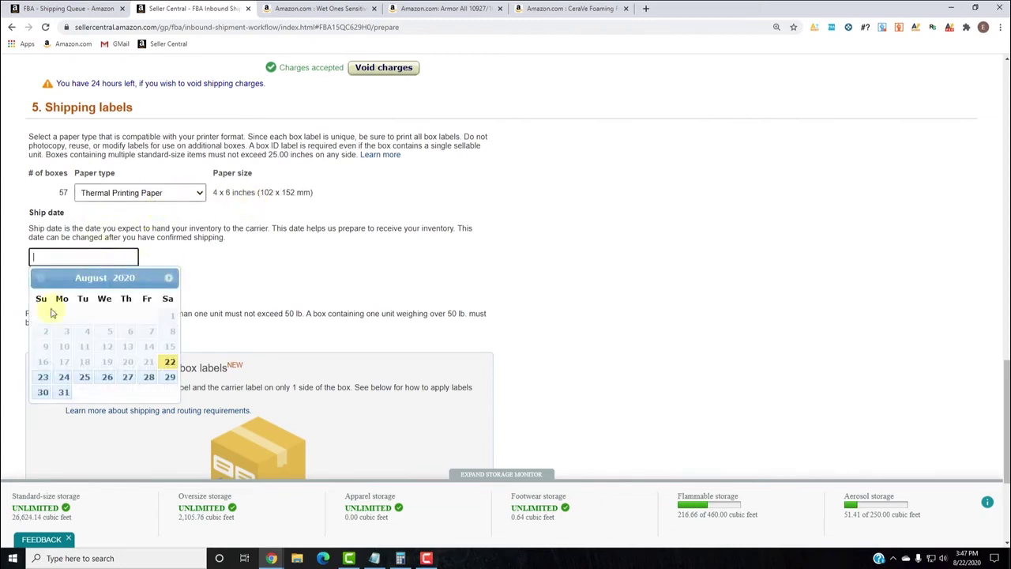
left_click(64, 378)
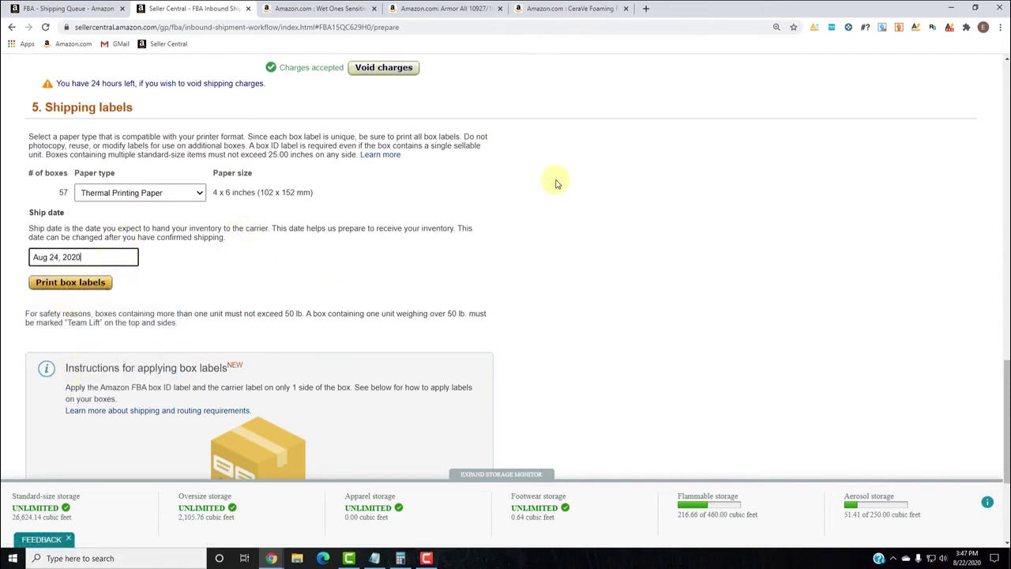
Step: Check the shipping label settings and application instructions, and generate the box labels document to look through its pages
scroll(316, 226, "down", 2)
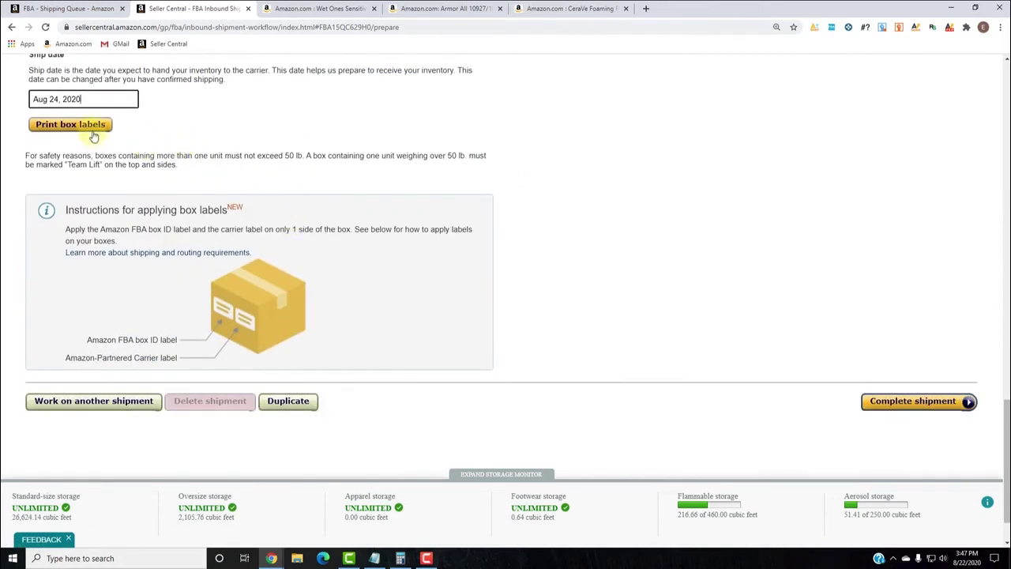
scroll(229, 154, "up", 2)
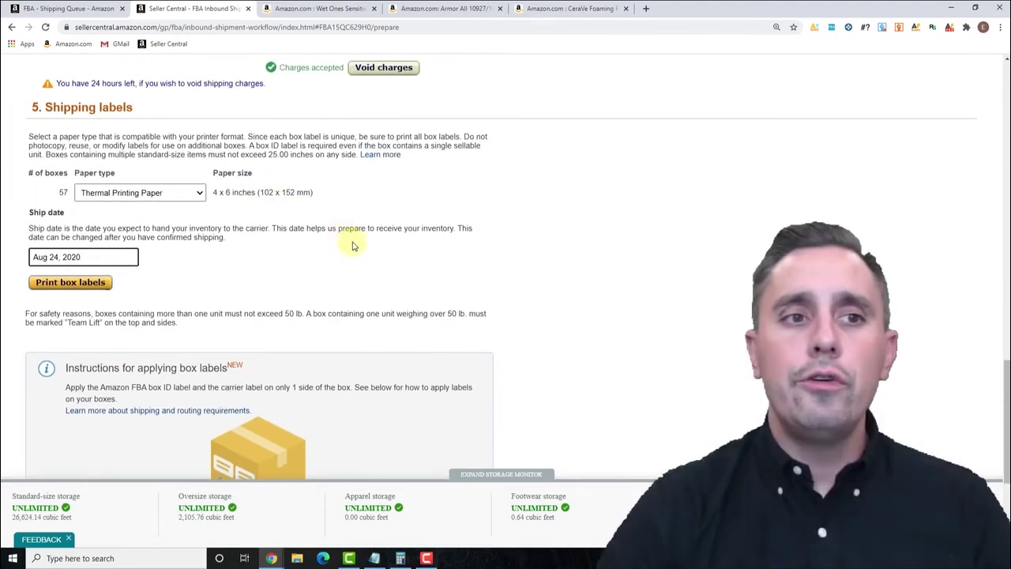
scroll(351, 245, "up", 2)
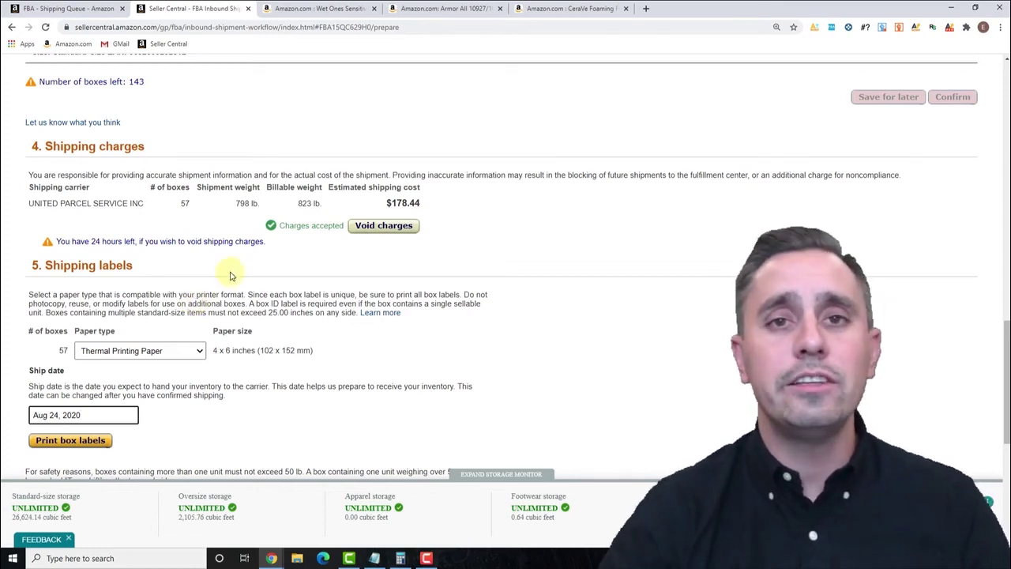
scroll(677, 222, "down", 4)
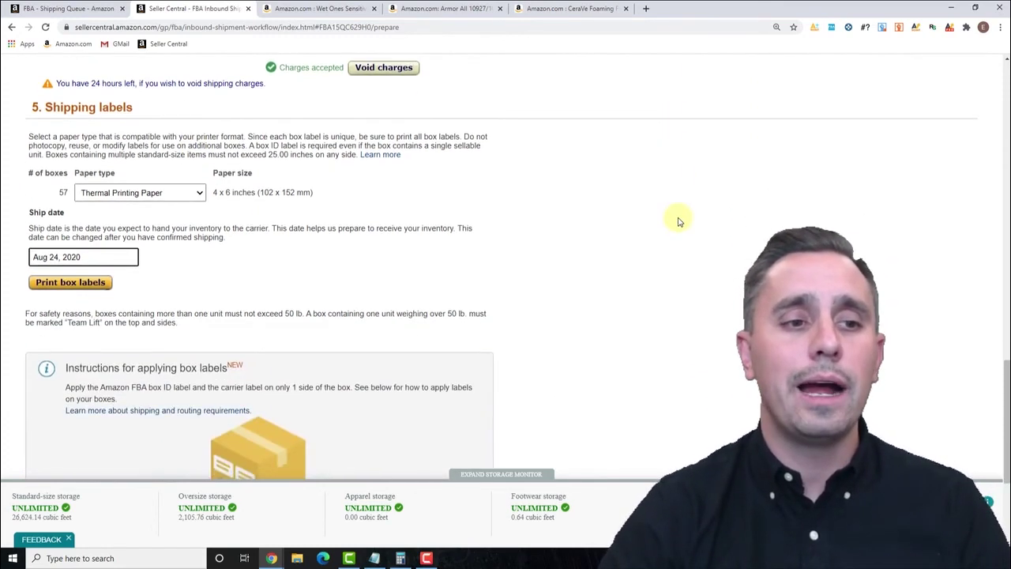
scroll(697, 216, "up", 1)
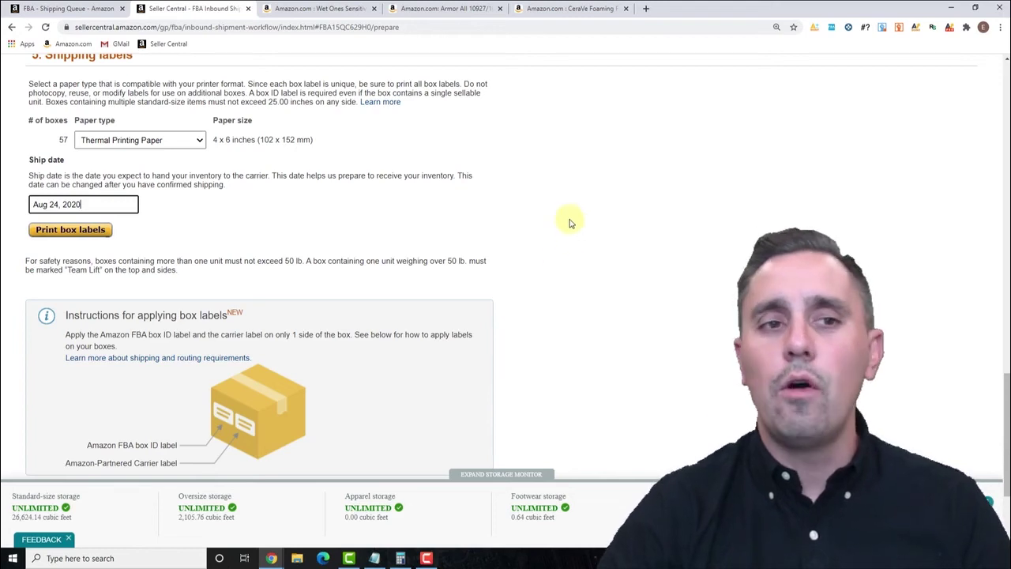
scroll(570, 225, "down", 2)
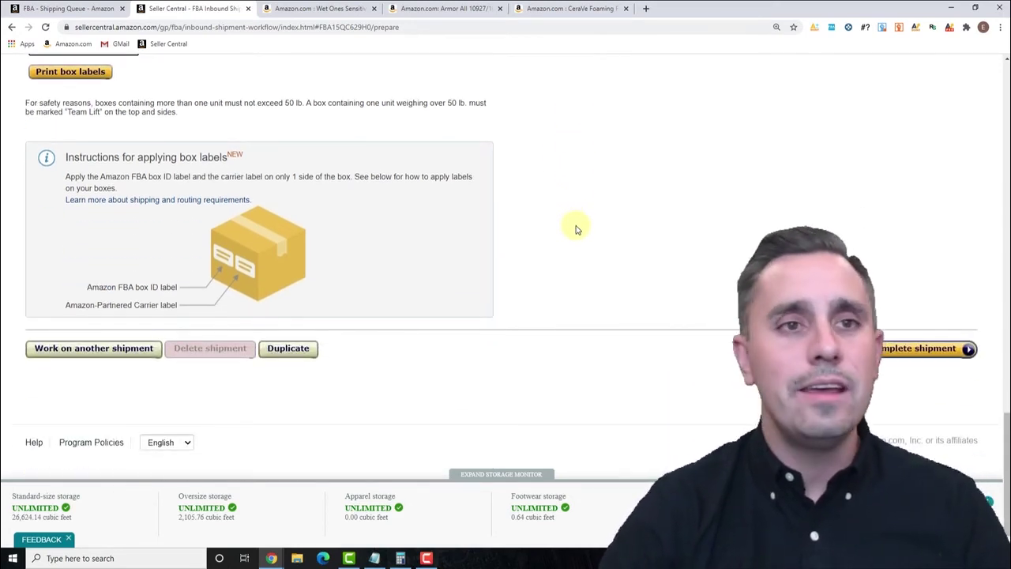
scroll(577, 231, "up", 2)
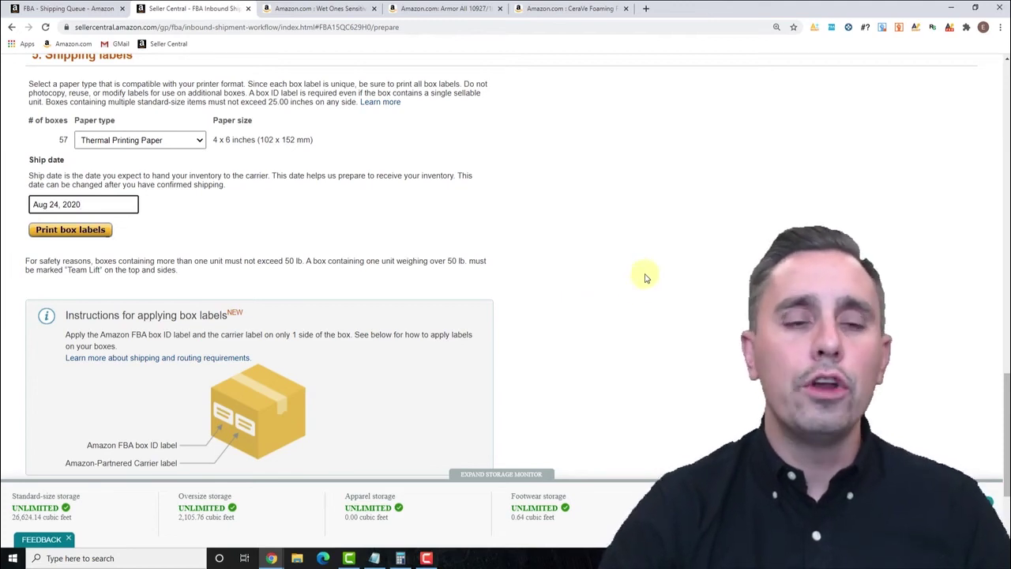
scroll(643, 270, "down", 1)
left_click(85, 166)
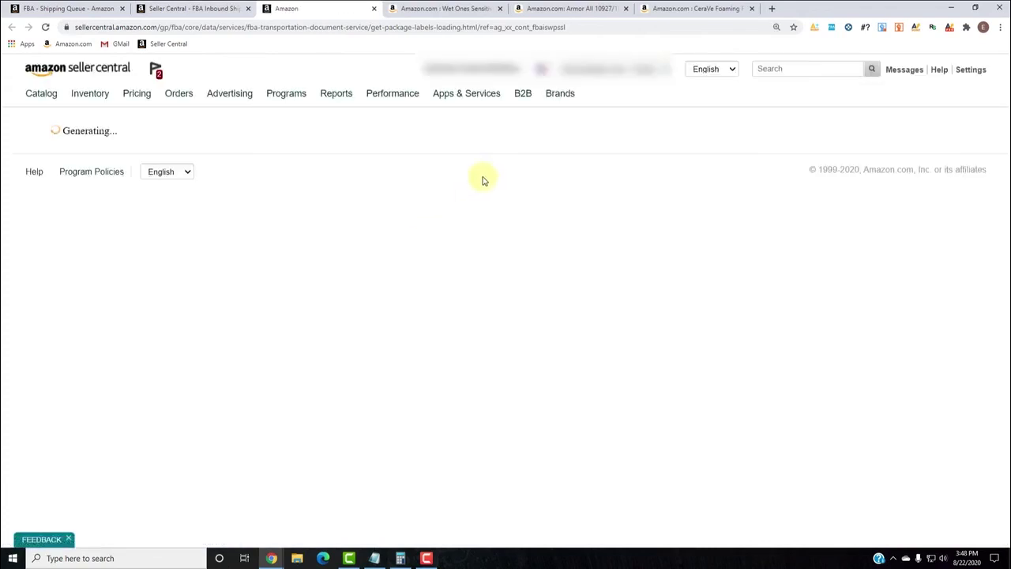
scroll(487, 195, "down", 10)
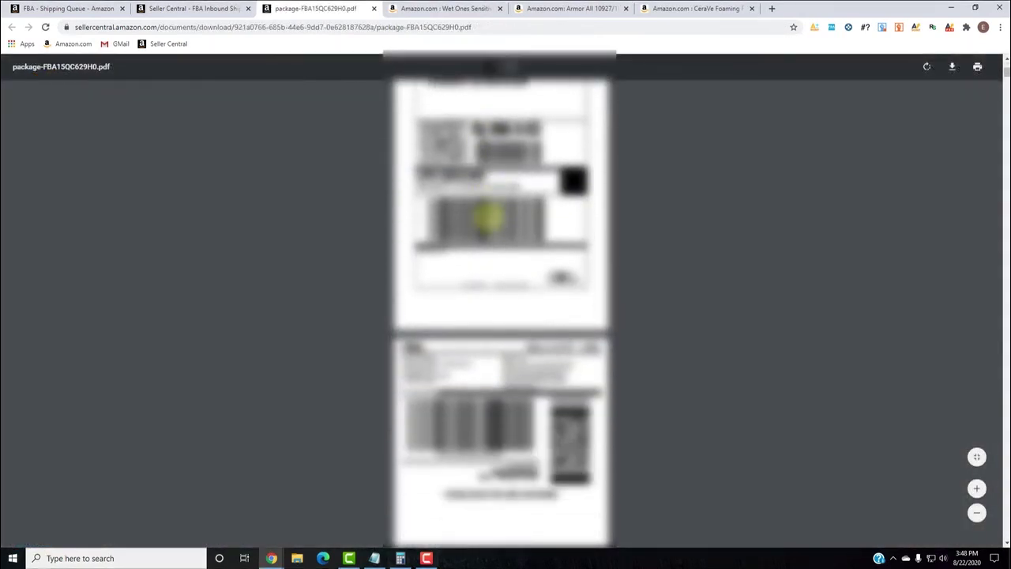
Step: Examine the first box's FBA label and UPS label, checking the SKU, quantity and expiration date on the FBA label
scroll(497, 222, "up", 5)
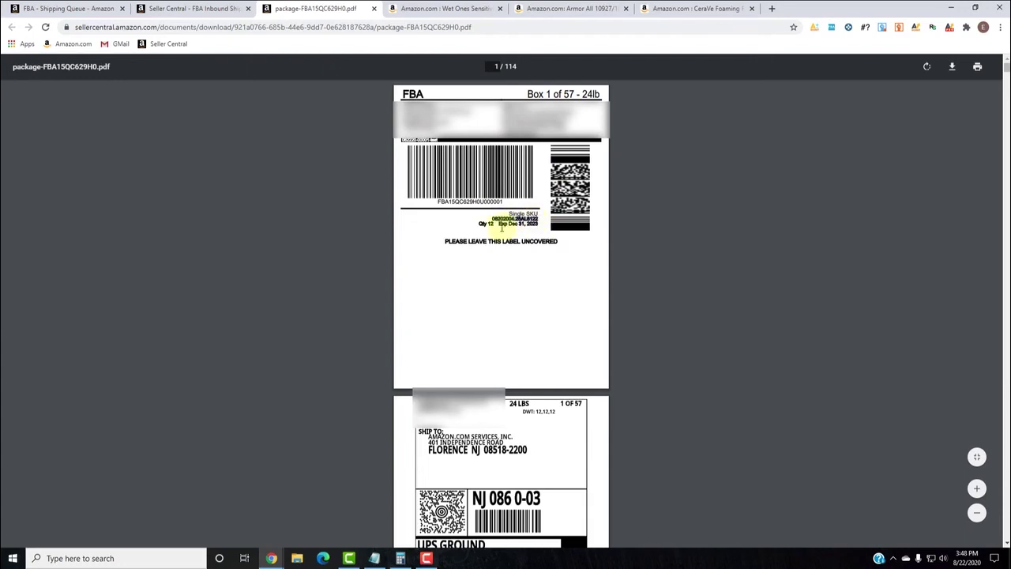
left_click_drag(496, 229, 514, 217)
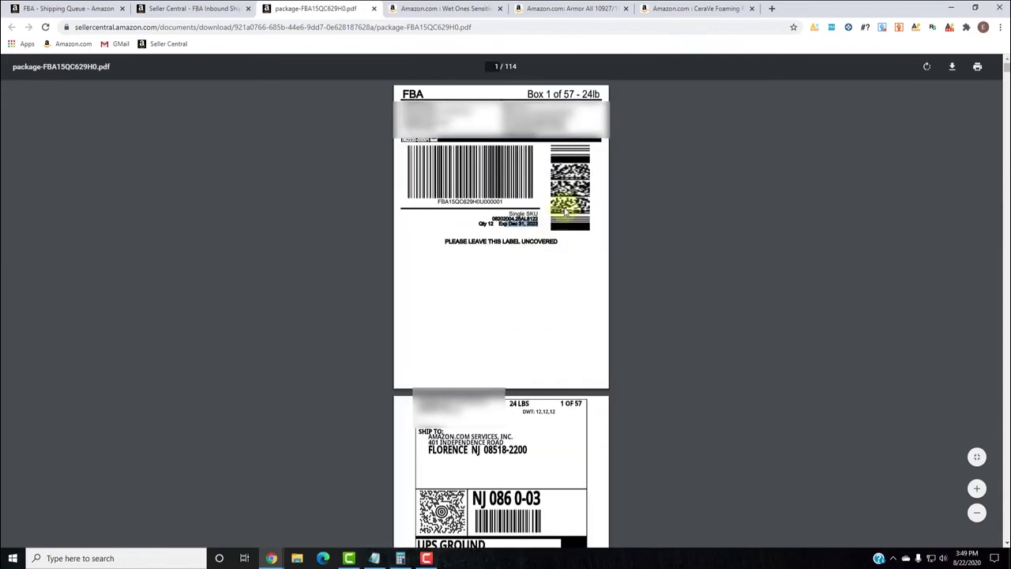
scroll(487, 275, "down", 2)
scroll(490, 300, "down", 3)
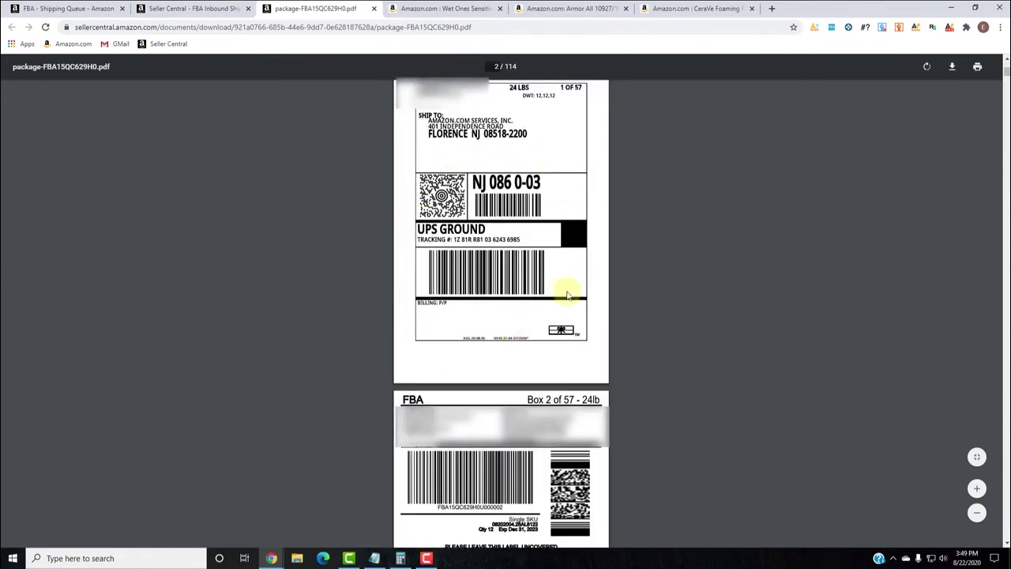
scroll(483, 298, "up", 4)
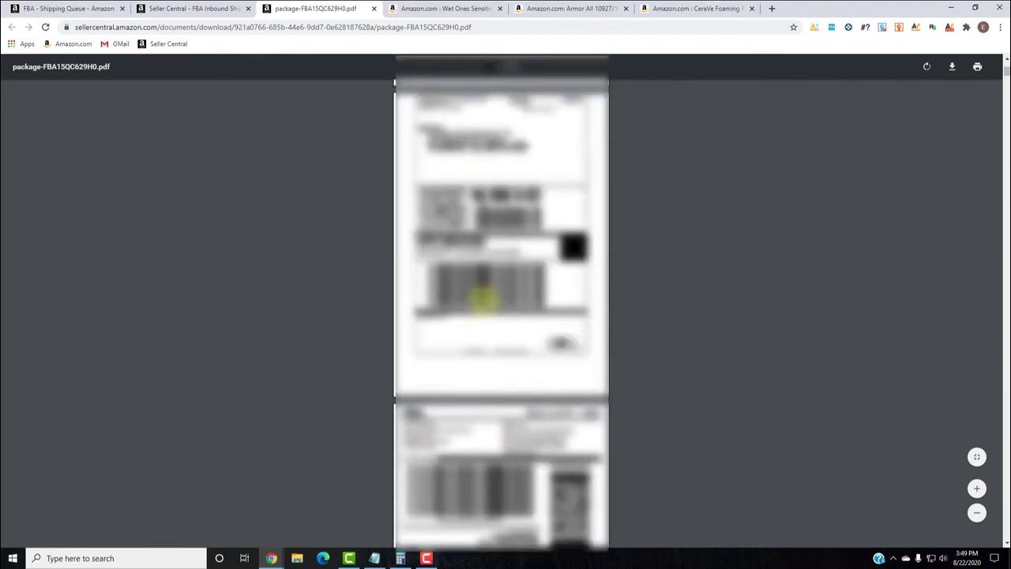
left_click(526, 219)
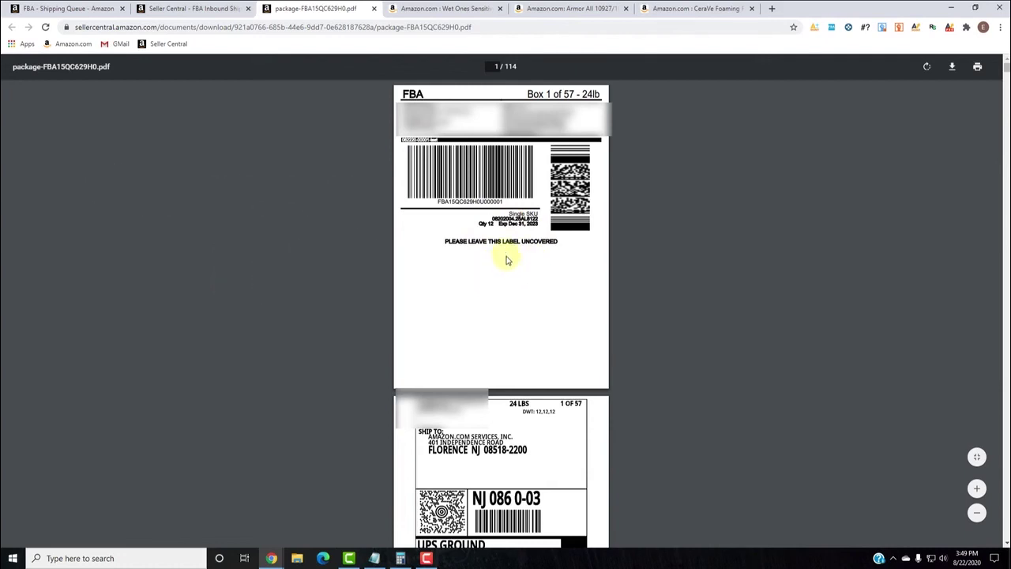
Step: Look through the UPS tracking label of box 1 and the paired FBA and UPS labels of the following boxes
scroll(509, 264, "down", 5)
scroll(533, 272, "up", 1)
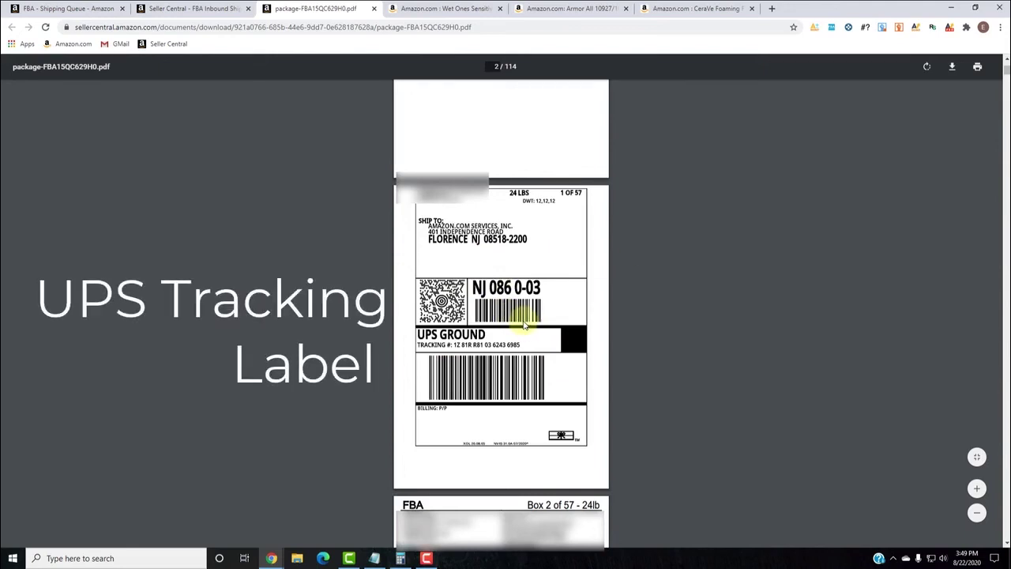
scroll(525, 324, "down", 4)
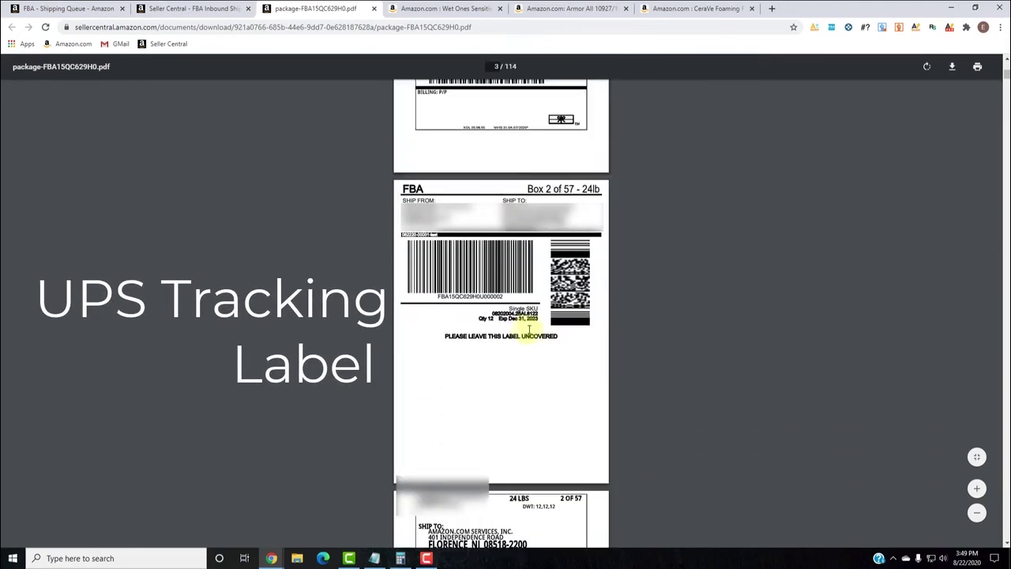
scroll(528, 328, "down", 4)
scroll(521, 347, "down", 4)
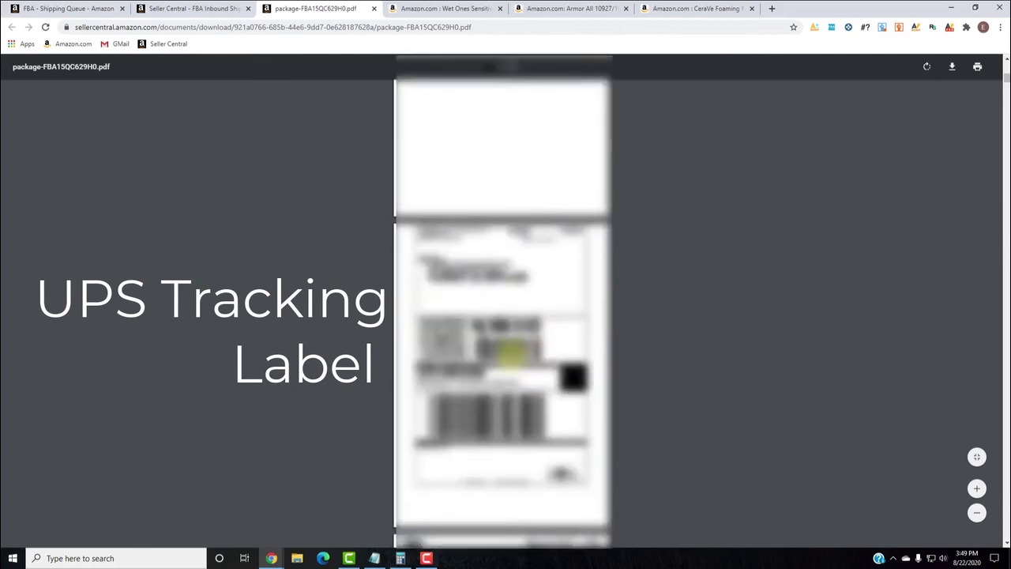
scroll(511, 355, "down", 10)
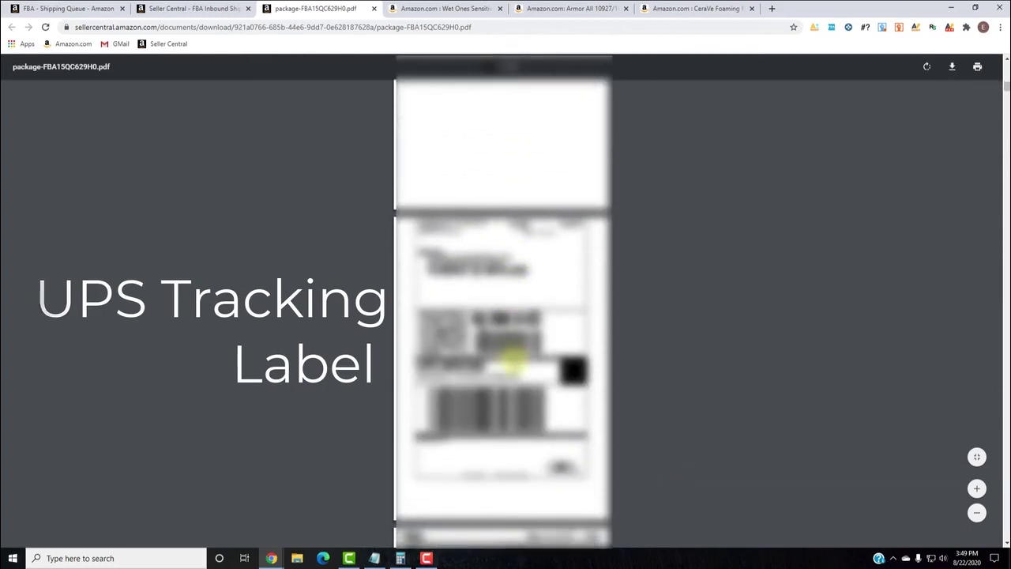
scroll(512, 362, "down", 10)
scroll(515, 361, "down", 8)
scroll(518, 355, "up", 10)
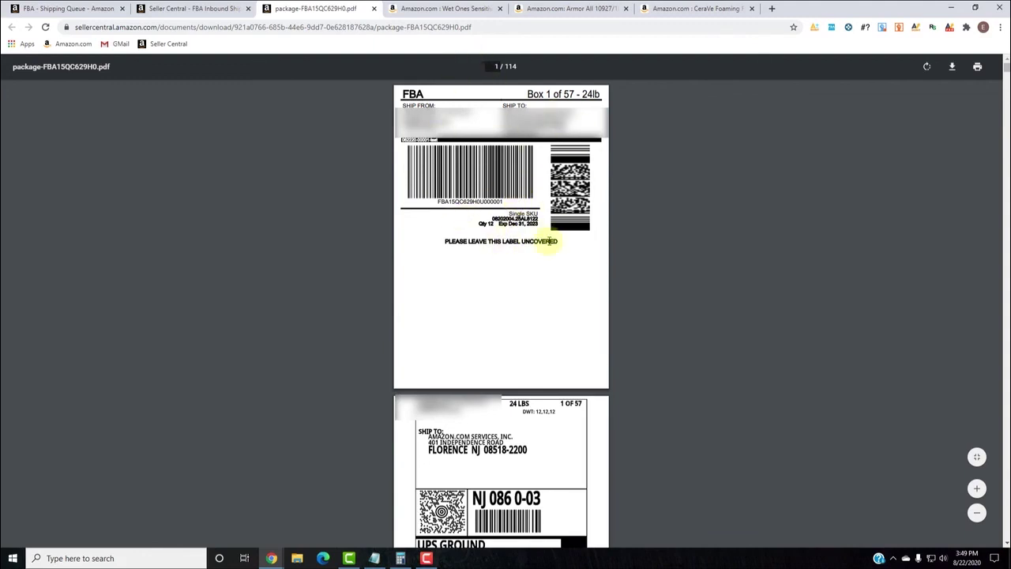
Step: Close the box labels document and void the shipment's accepted shipping charges
left_click(374, 8)
scroll(586, 306, "down", 2)
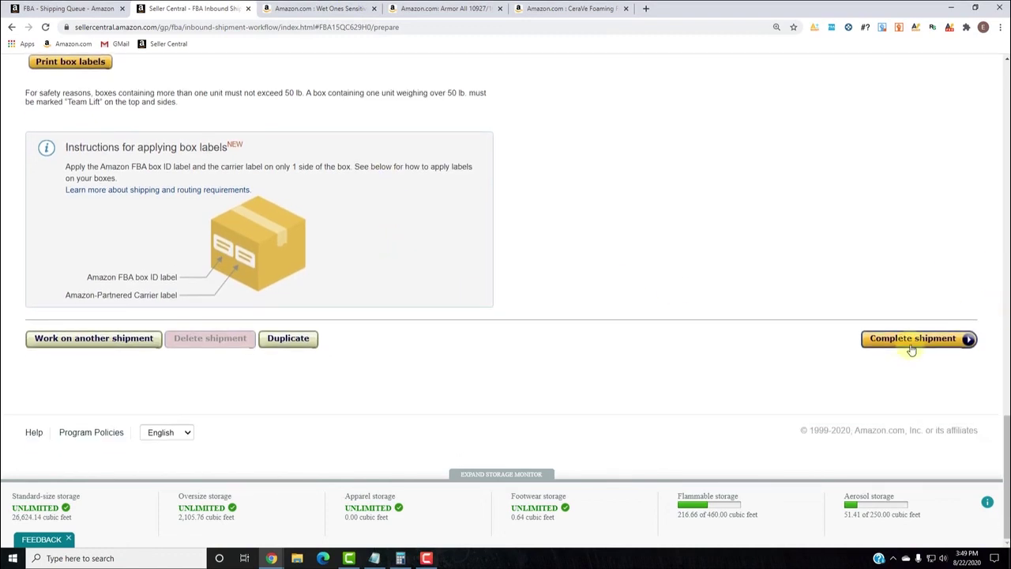
scroll(660, 333, "up", 2)
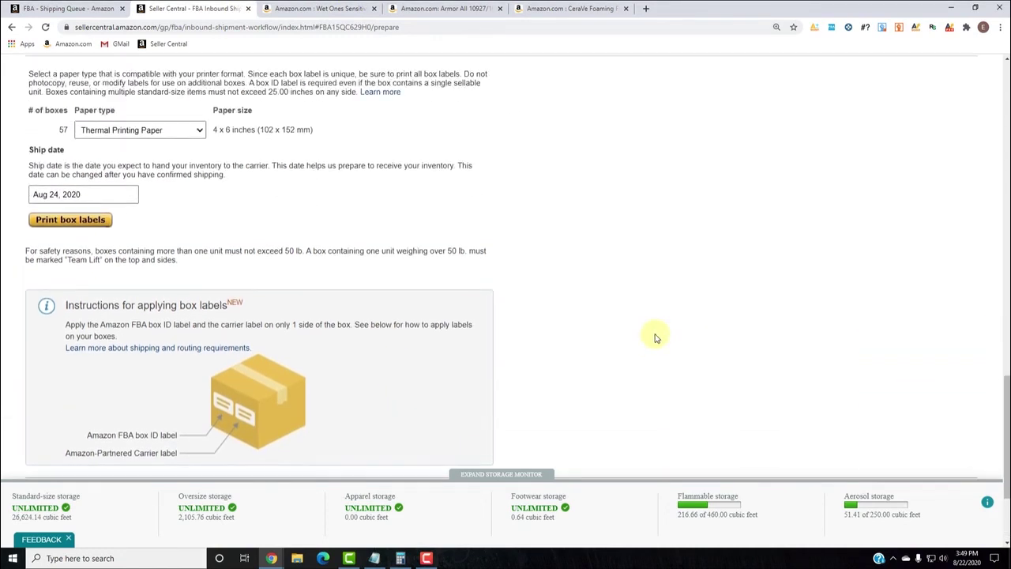
scroll(654, 340, "up", 3)
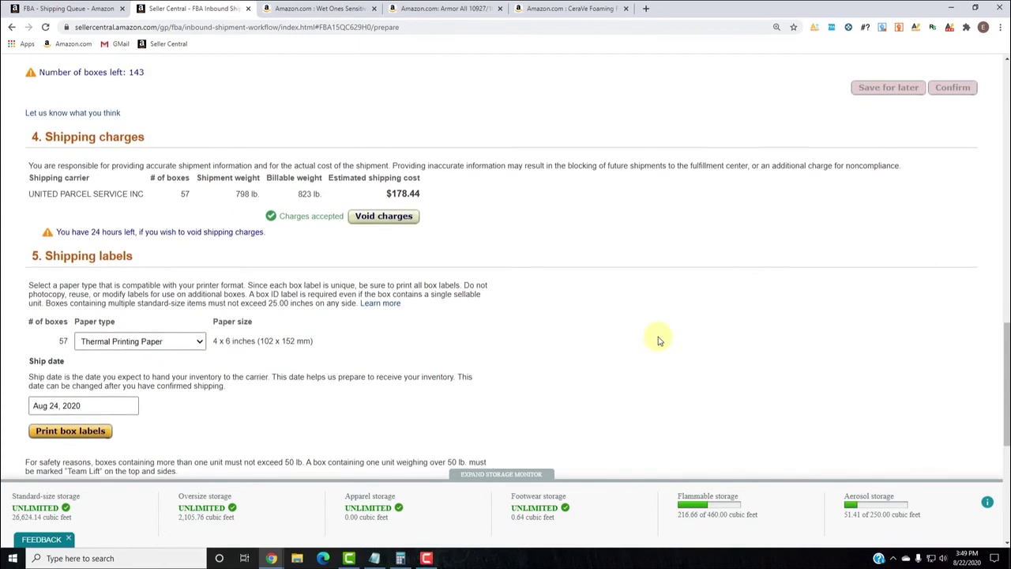
scroll(660, 340, "up", 1)
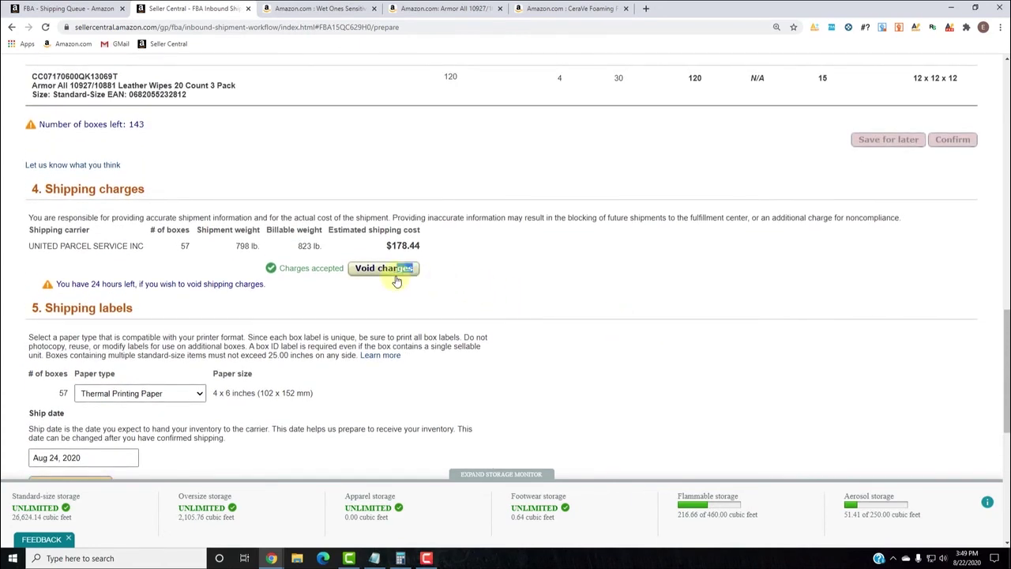
left_click_drag(389, 281, 390, 273)
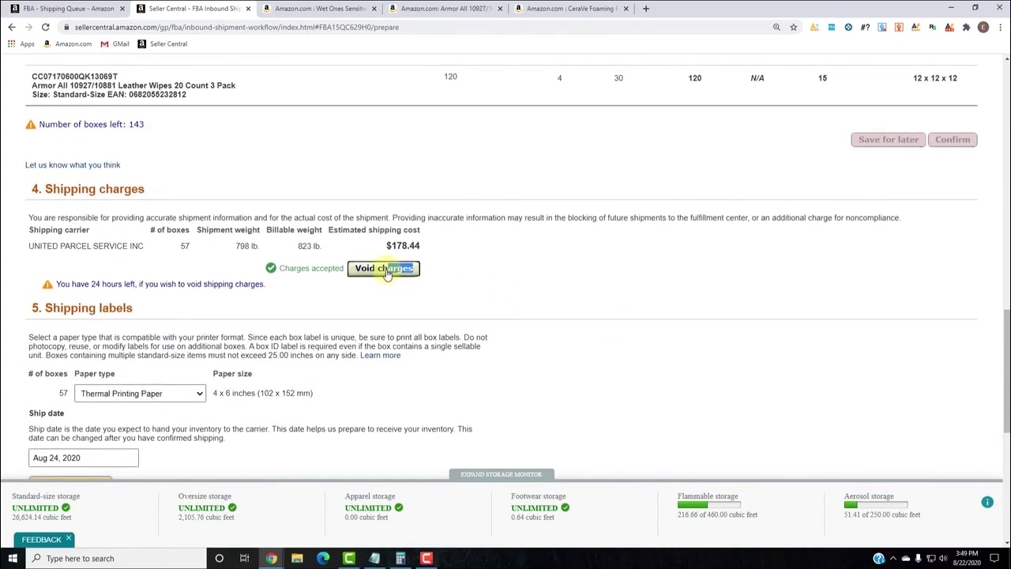
left_click(387, 271)
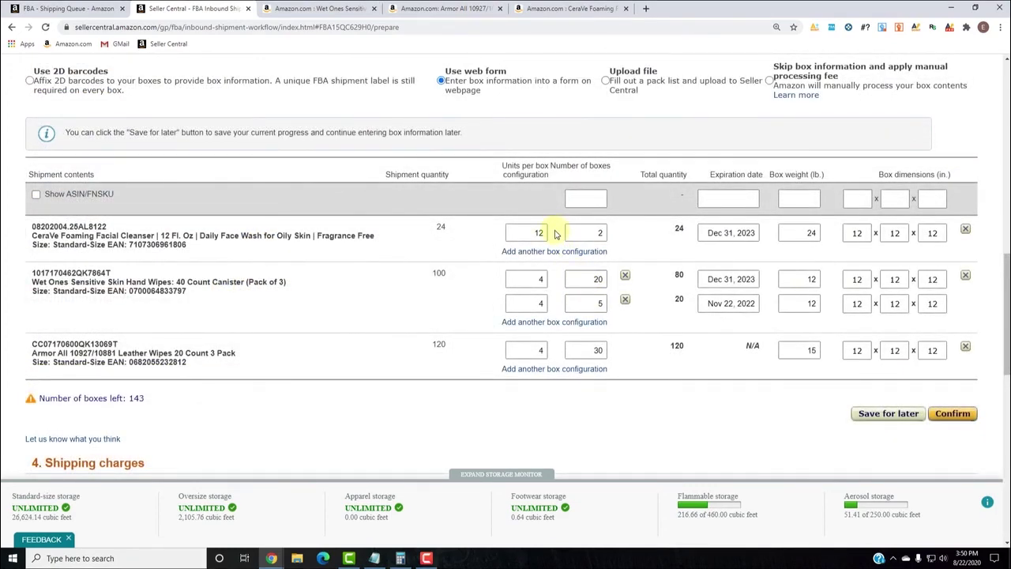
Step: Check the reopened shipping service and box content sections, and delete the shipment
scroll(552, 312, "up", 6)
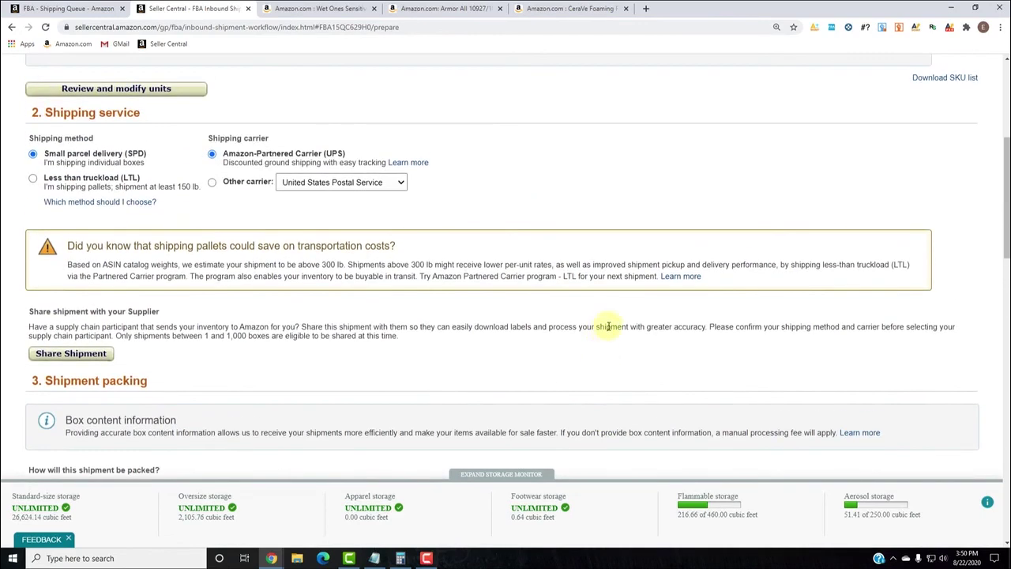
scroll(552, 316, "down", 12)
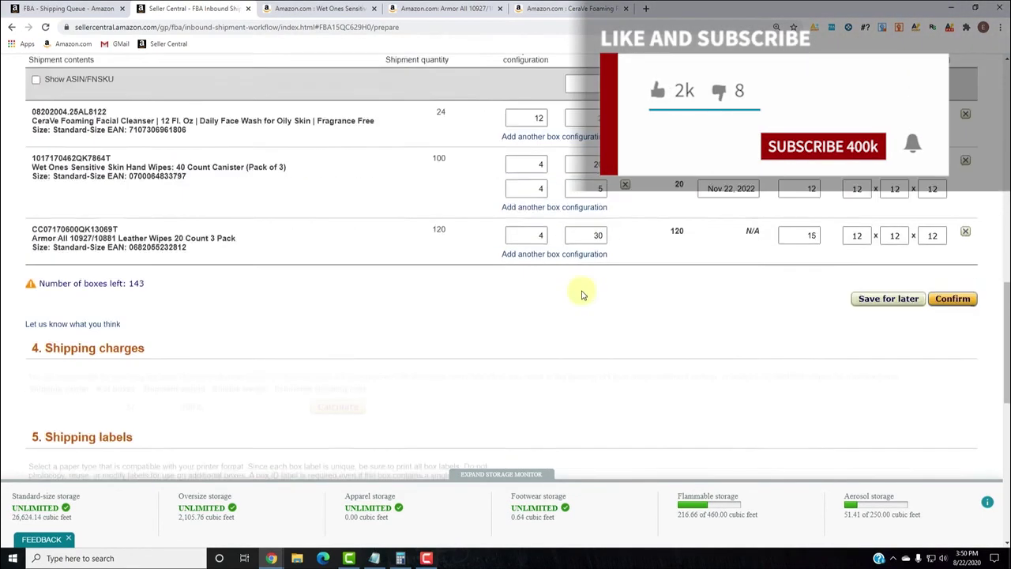
scroll(600, 266, "down", 3)
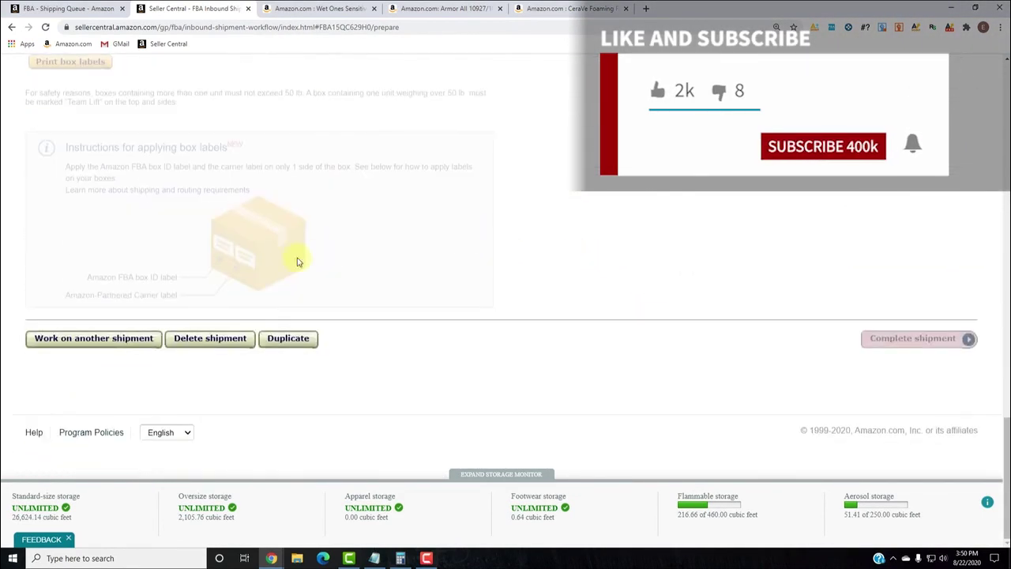
left_click(210, 338)
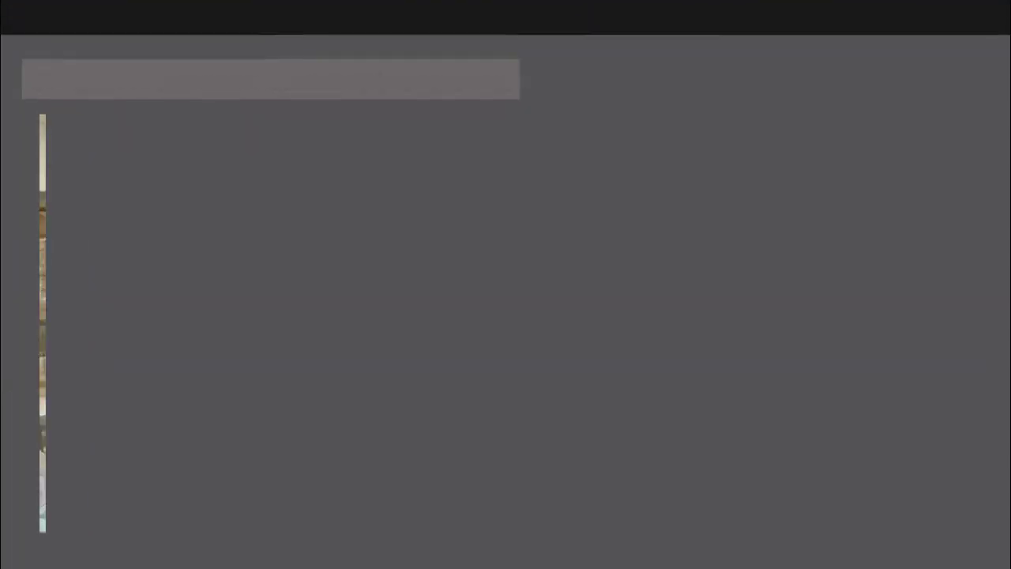